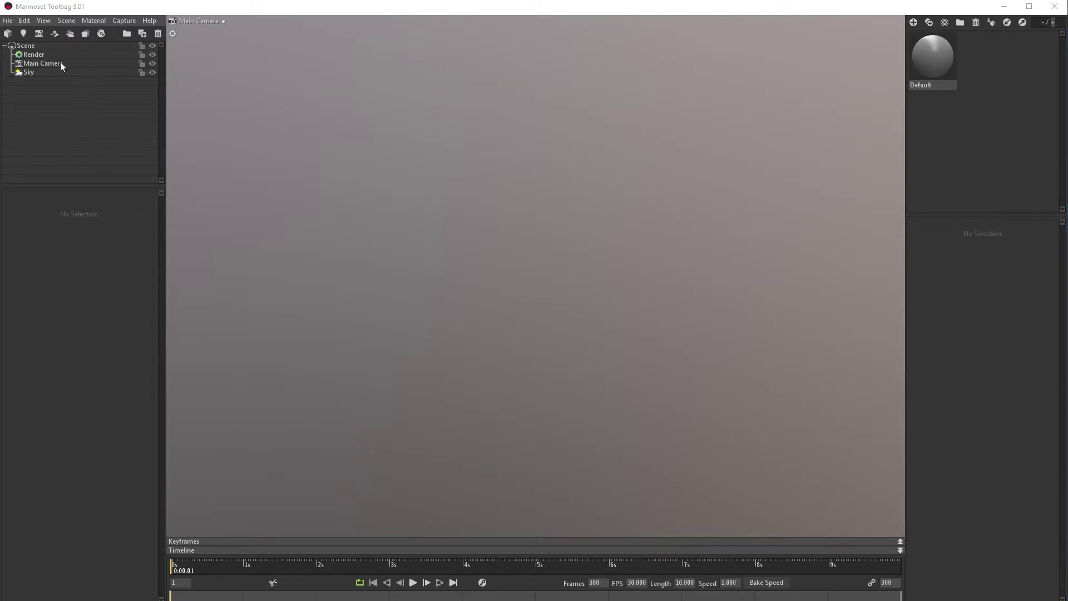
# Import the Turtle.obj model from the Desktop's CAREY TURTLE folder
pyautogui.click(13, 22)
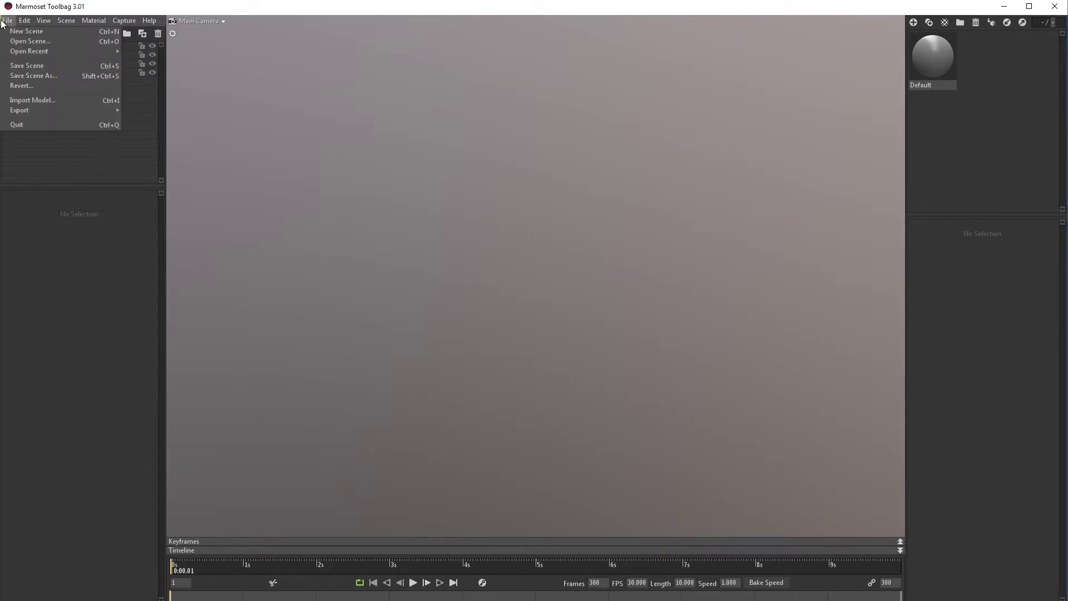
pyautogui.click(42, 98)
pyautogui.scroll(3, 83, 117)
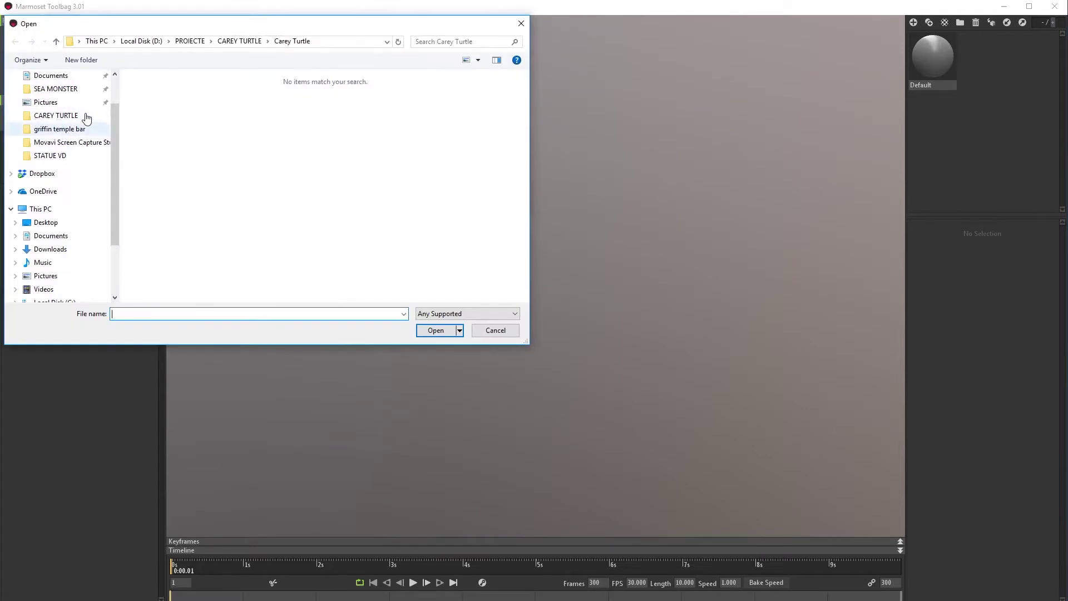
pyautogui.click(58, 93)
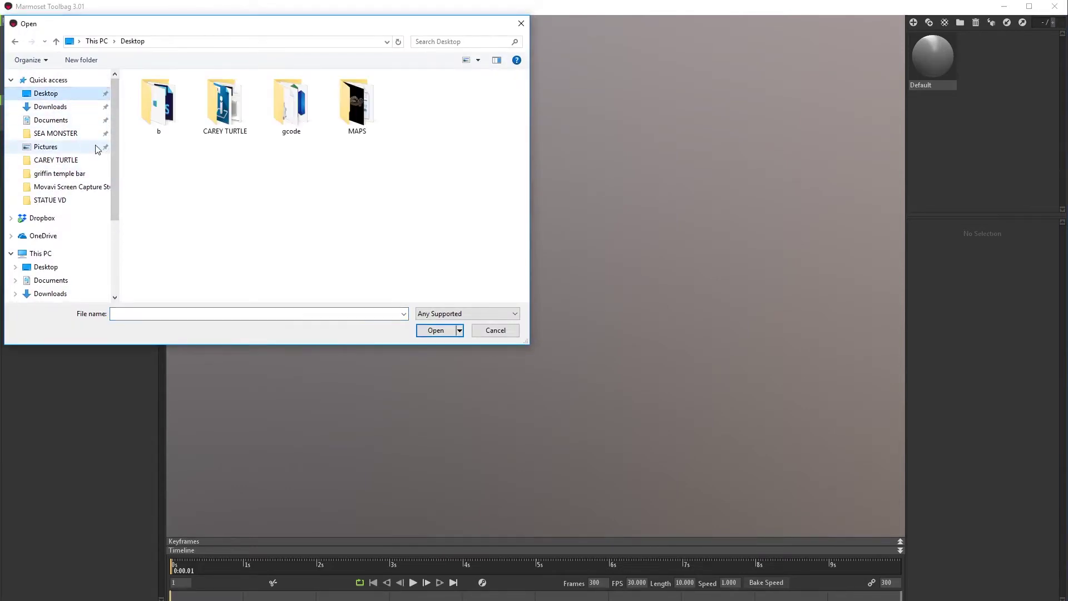
pyautogui.moveTo(217, 24); pyautogui.dragTo(281, 59)
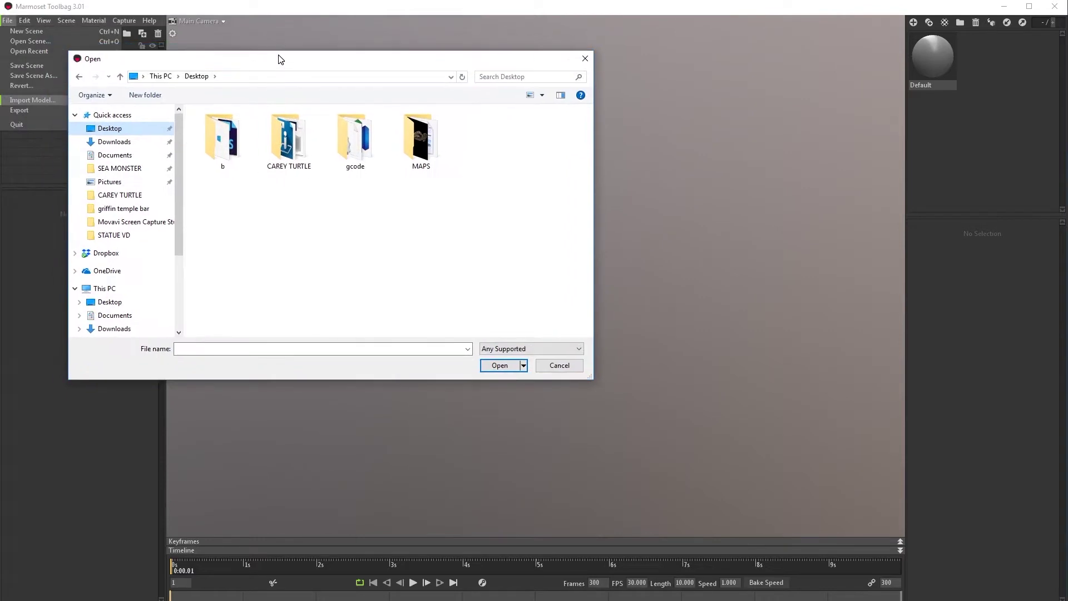
pyautogui.doubleClick(287, 156)
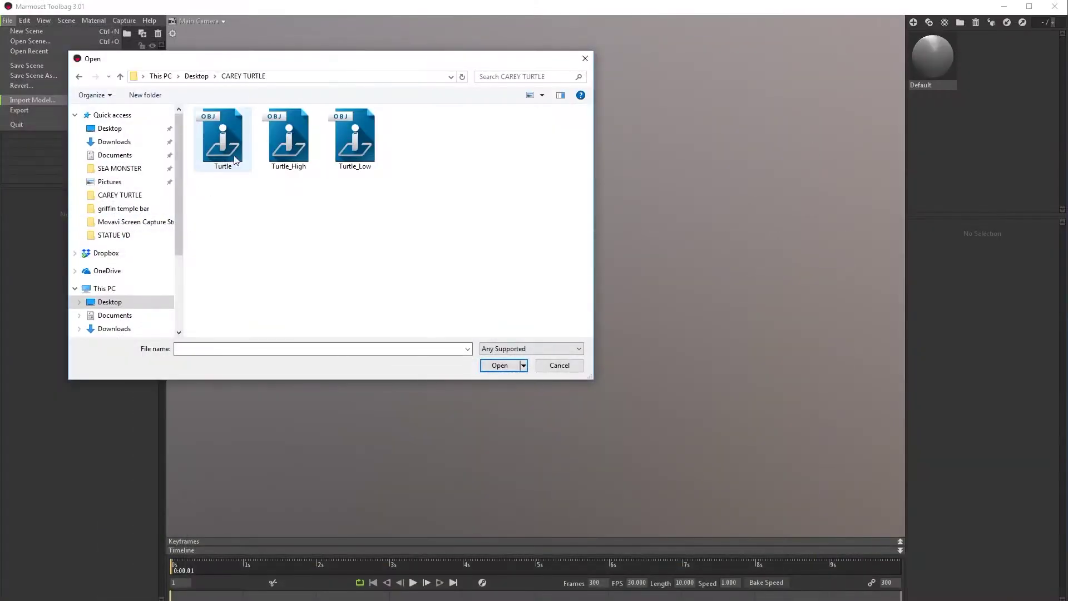
pyautogui.click(221, 138)
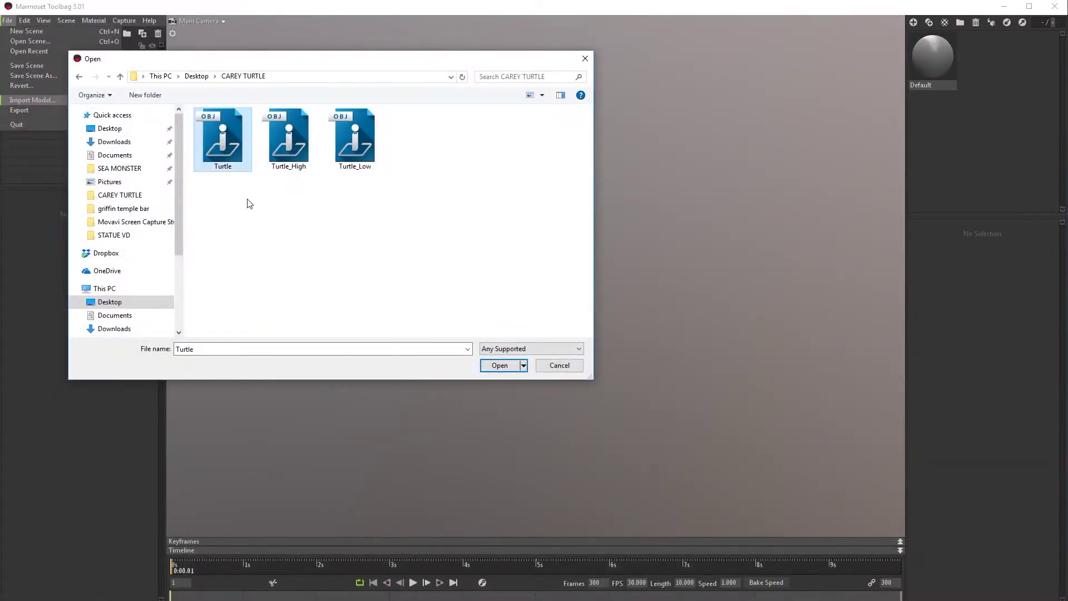
# Confirm the Turtle.obj import and orbit around the loaded turtle model
pyautogui.click(501, 366)
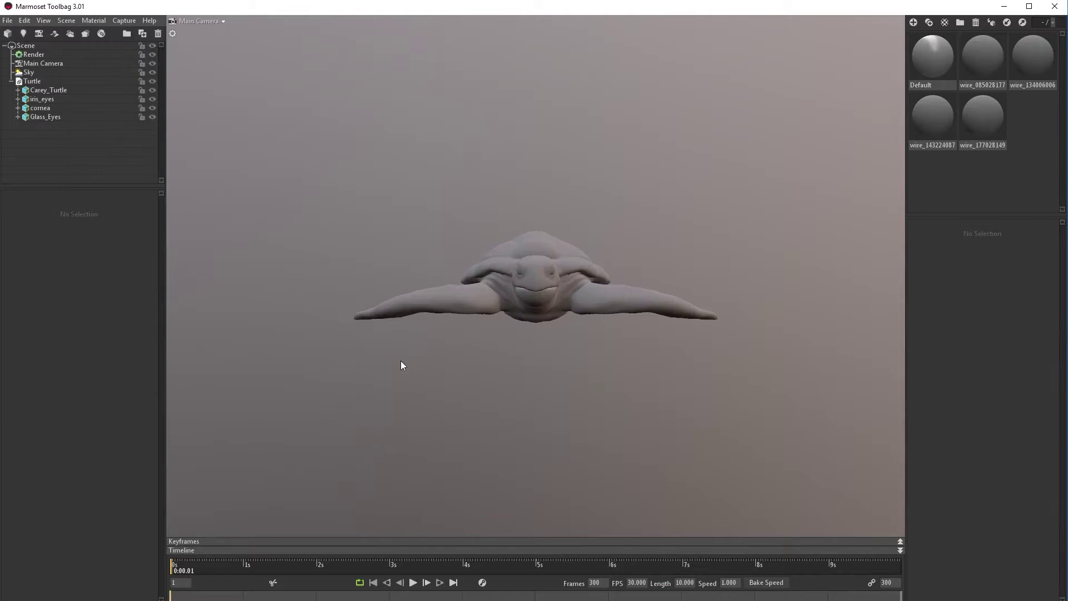
pyautogui.moveTo(736, 370); pyautogui.dragTo(629, 415)
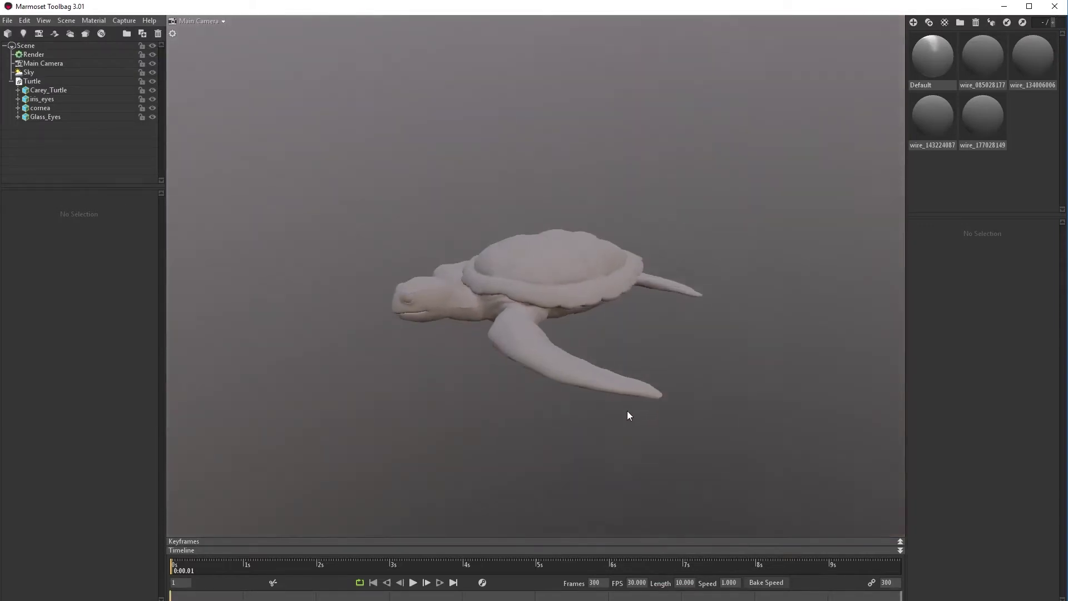
pyautogui.scroll(5, 734, 392)
pyautogui.moveTo(713, 394); pyautogui.dragTo(247, 158)
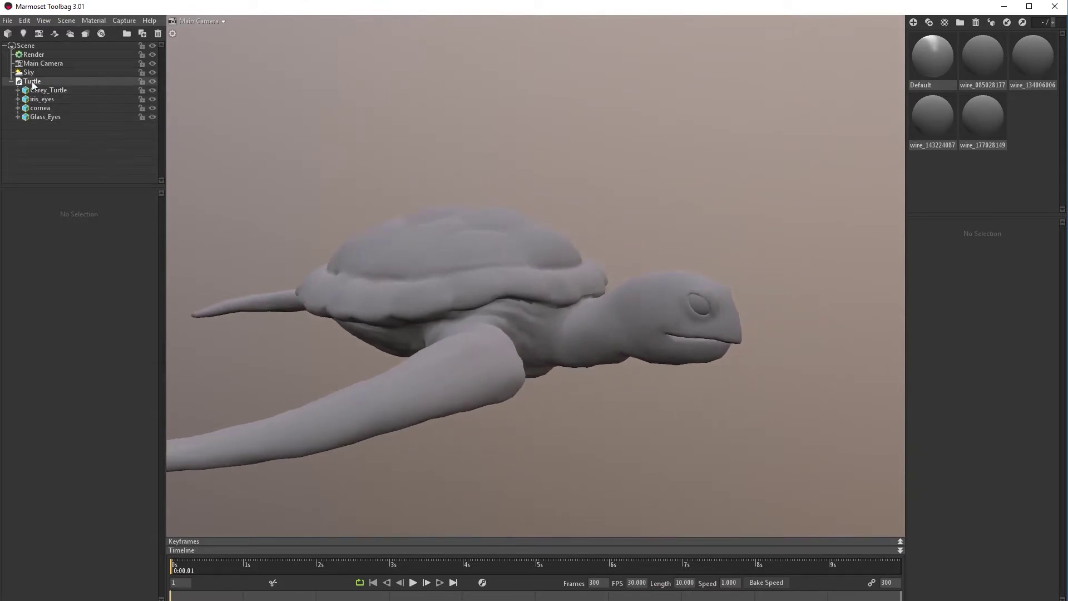
# Hide the cornea and iris_eyes meshes, then view the turtle from above
pyautogui.click(152, 106)
pyautogui.click(154, 99)
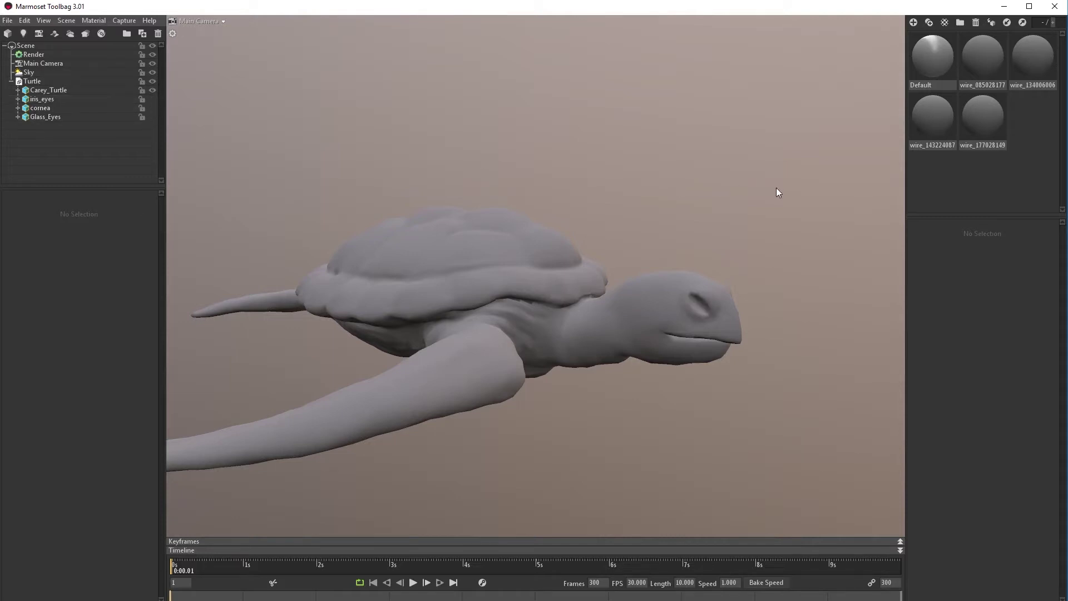
pyautogui.moveTo(777, 189)
pyautogui.mouseDown(button='right')
pyautogui.moveTo(759, 238)
pyautogui.moveTo(722, 238)
pyautogui.moveTo(787, 191)
pyautogui.mouseUp(button='right')
pyautogui.moveTo(787, 190); pyautogui.dragTo(412, 219)
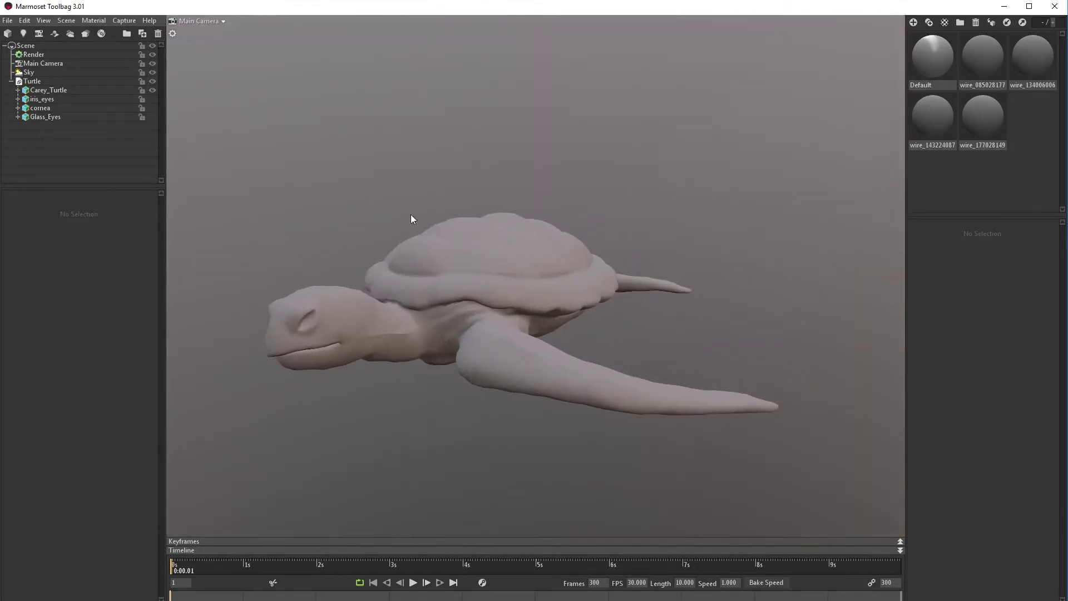
# Turn on the scene's Show Scale Reference to display the human figure
pyautogui.click(33, 48)
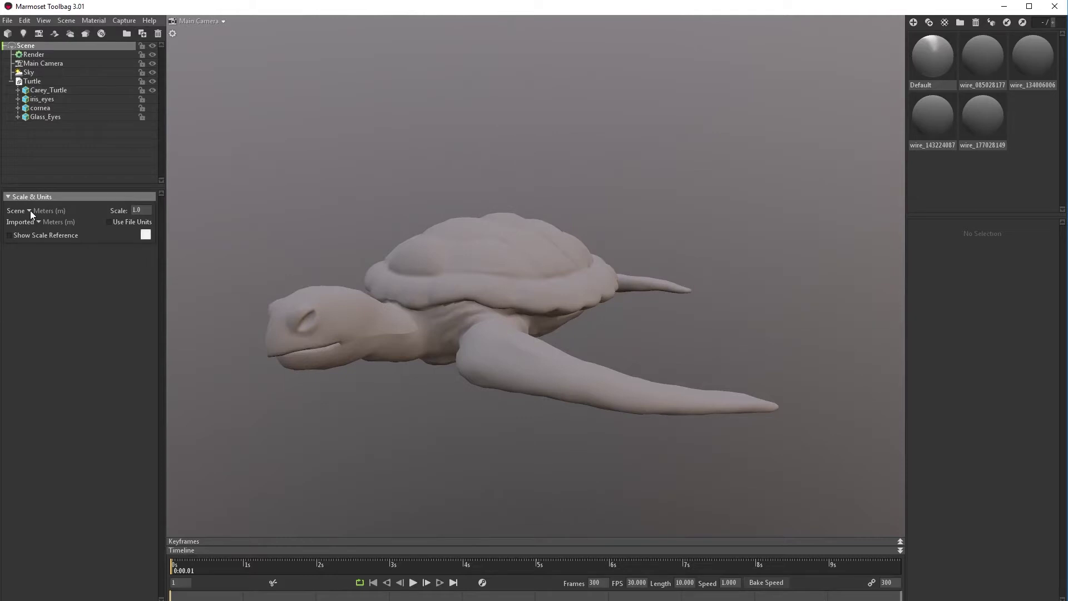
pyautogui.click(12, 235)
pyautogui.moveTo(521, 367); pyautogui.dragTo(476, 379)
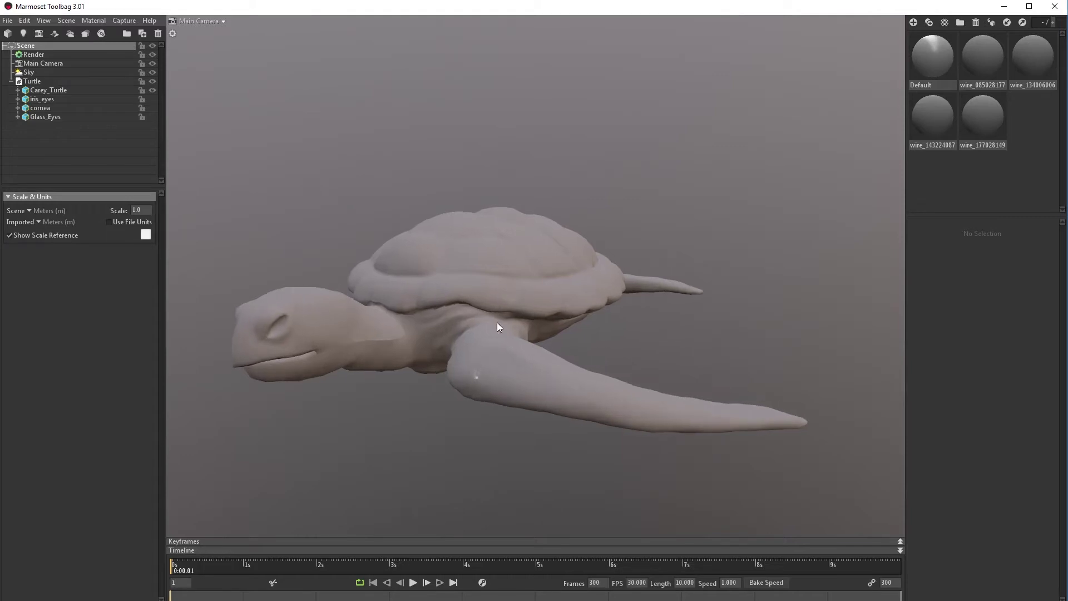
# Set both Scene and Imported units to Centimeters (cm)
pyautogui.click(29, 210)
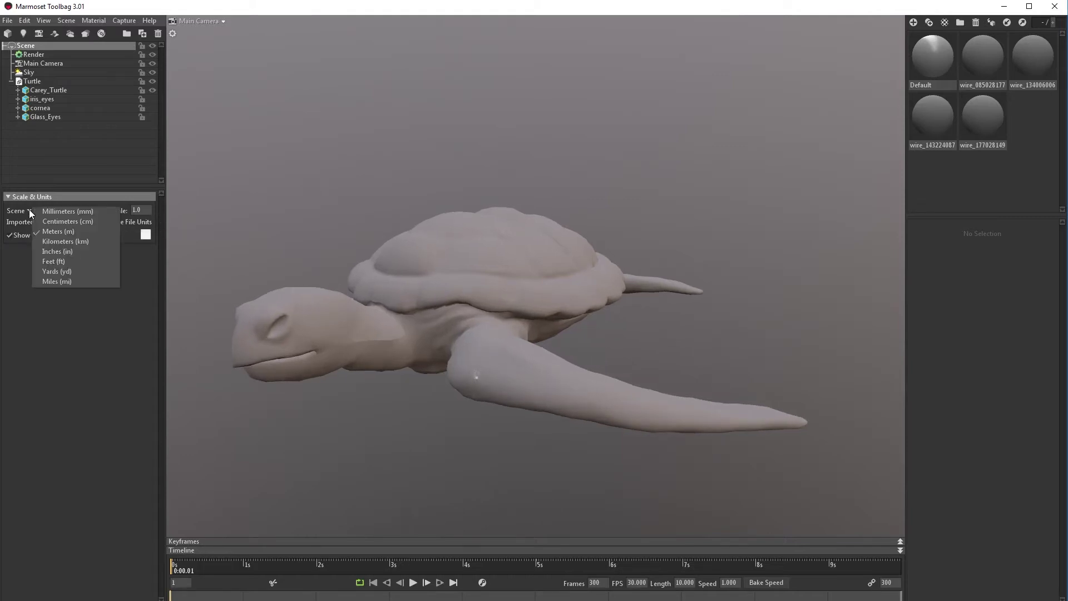
pyautogui.click(48, 218)
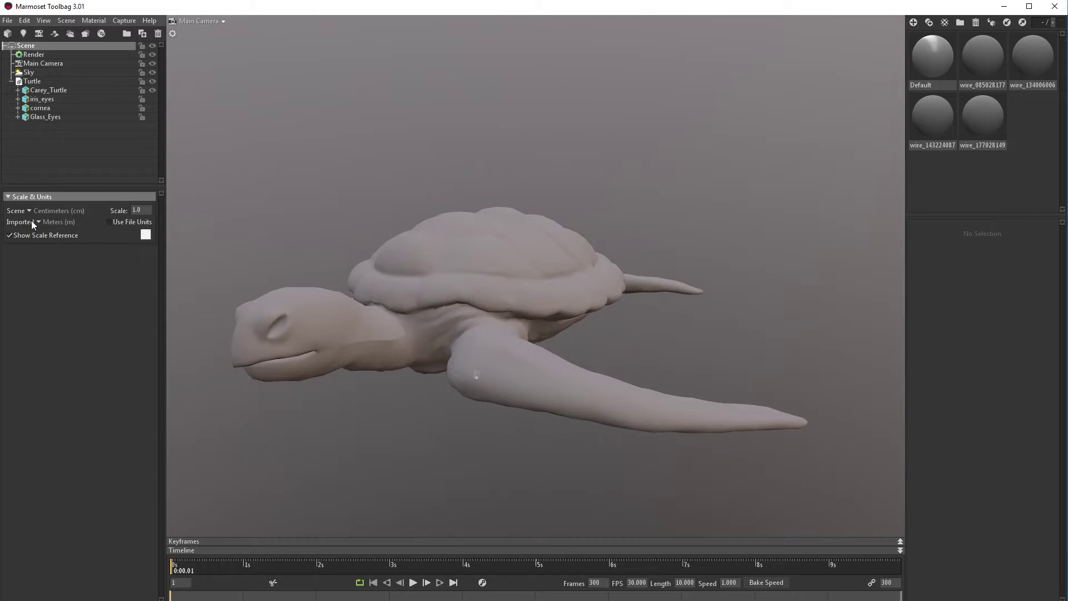
pyautogui.click(32, 221)
pyautogui.click(50, 231)
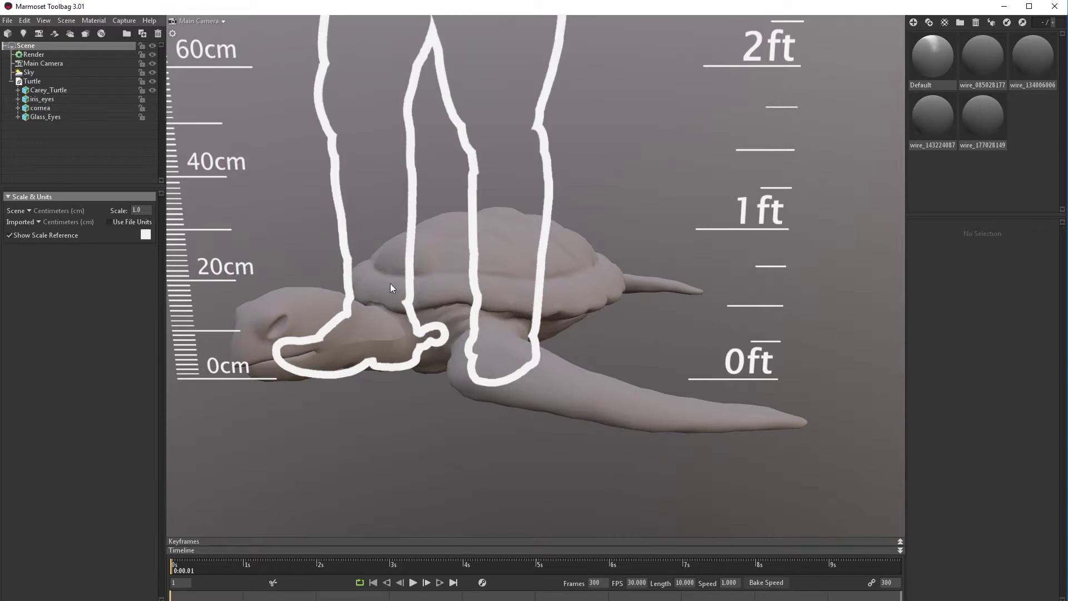
pyautogui.scroll(-6, 445, 205)
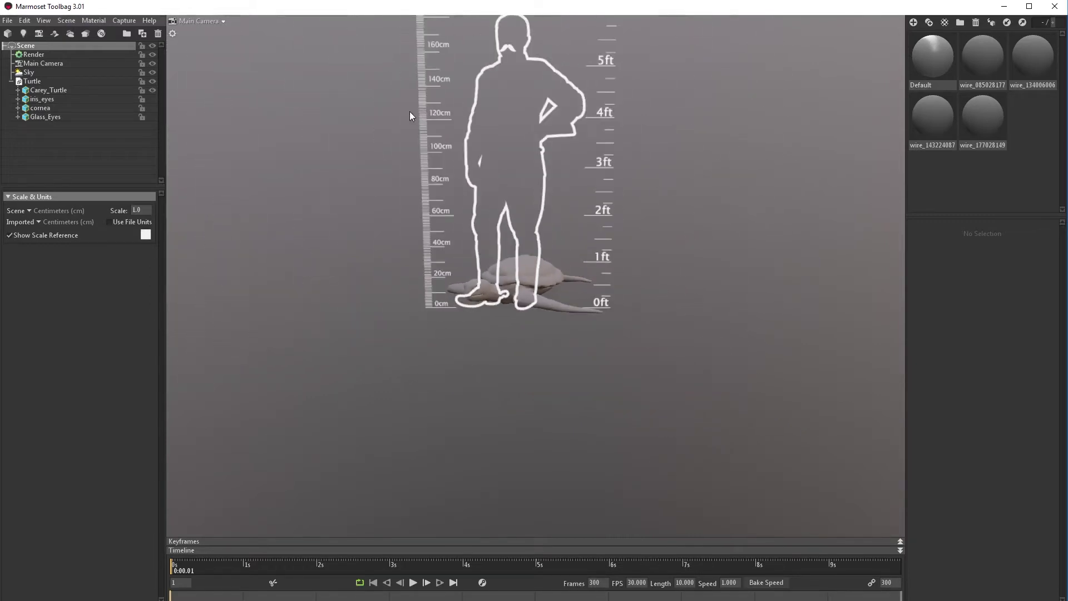
pyautogui.scroll(3, 410, 111)
pyautogui.moveTo(680, 246)
pyautogui.mouseDown()
pyautogui.moveTo(634, 232)
pyautogui.moveTo(584, 289)
pyautogui.moveTo(637, 272)
pyautogui.moveTo(685, 235)
pyautogui.moveTo(691, 259)
pyautogui.mouseUp()
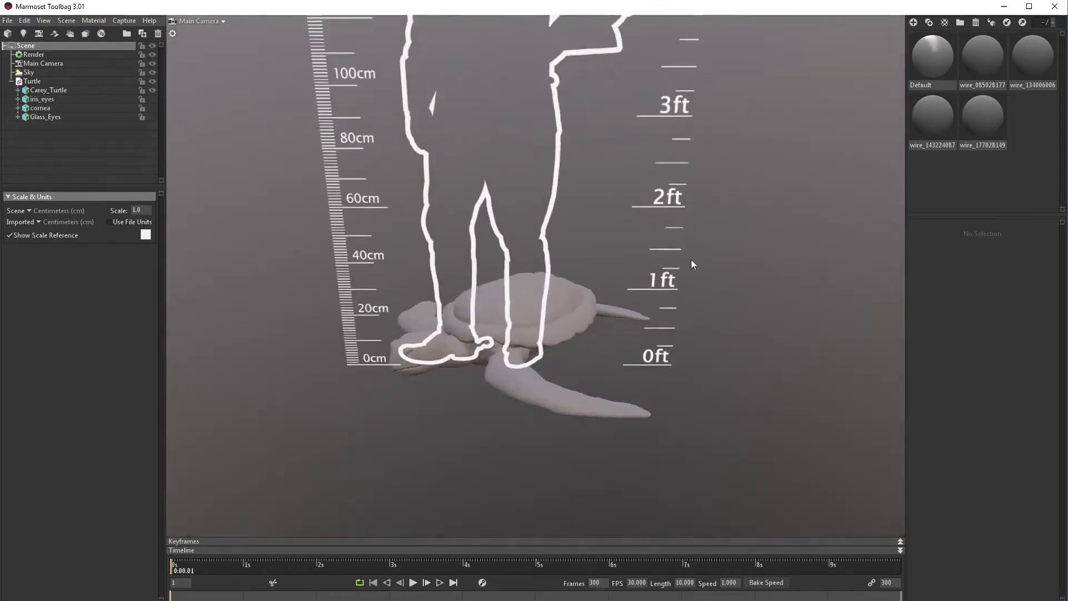
pyautogui.scroll(2, 691, 259)
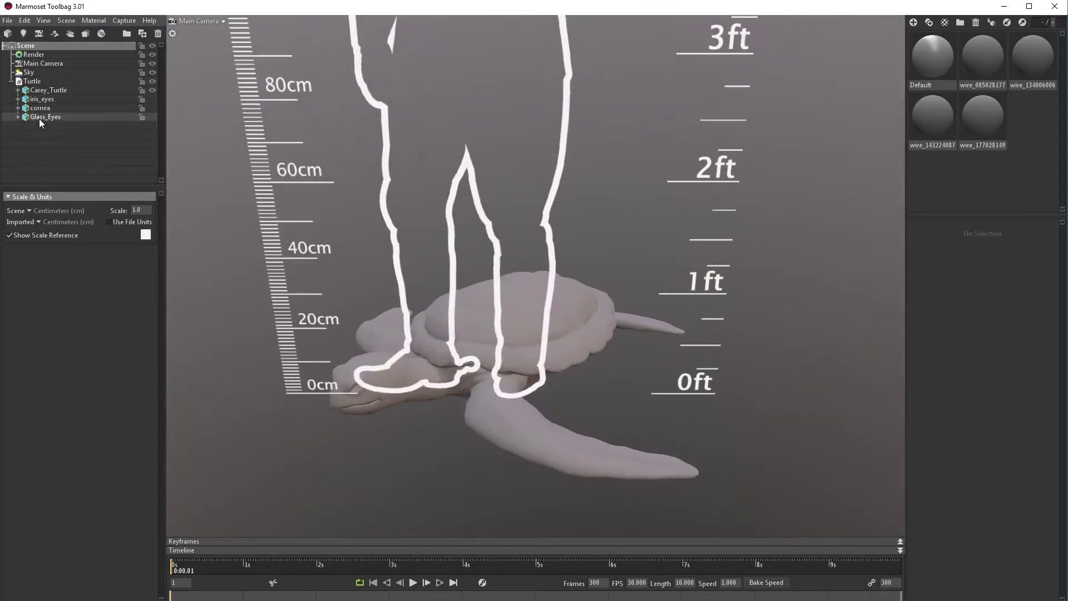
# Turn off the human scale reference and reframe the view on the turtle
pyautogui.click(35, 72)
pyautogui.moveTo(421, 321); pyautogui.dragTo(551, 340)
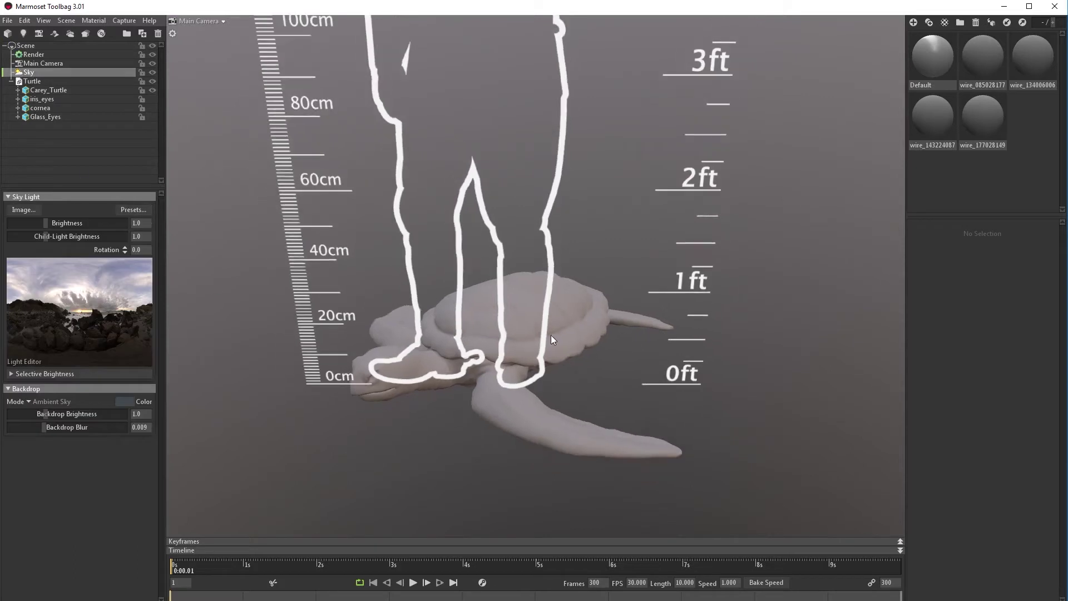
pyautogui.click(26, 46)
pyautogui.click(11, 235)
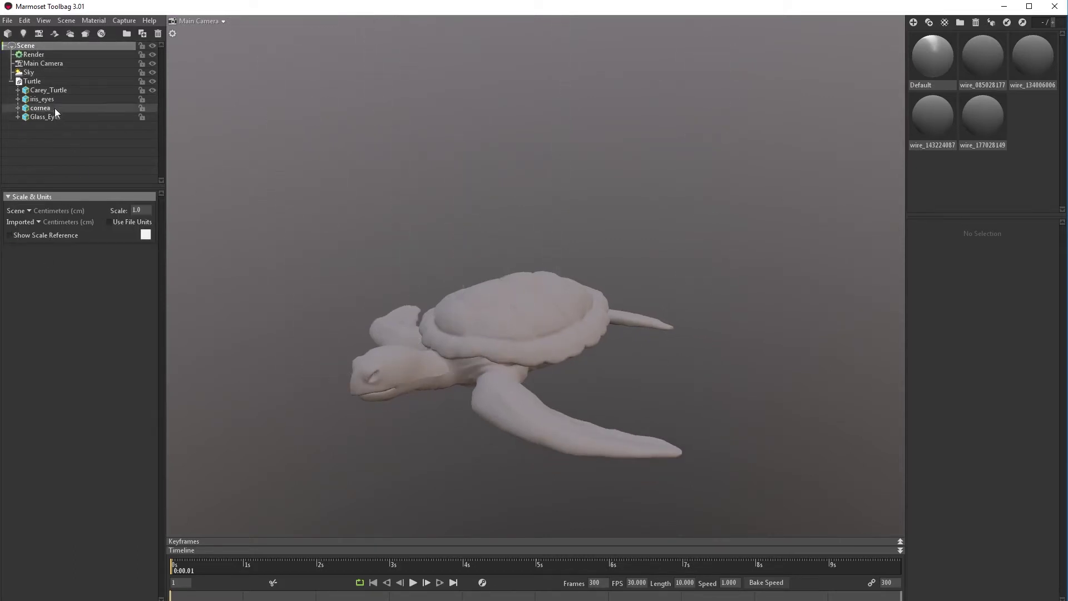
pyautogui.click(36, 73)
pyautogui.moveTo(716, 297)
pyautogui.mouseDown()
pyautogui.moveTo(727, 333)
pyautogui.moveTo(729, 310)
pyautogui.mouseUp()
pyautogui.moveTo(729, 310); pyautogui.dragTo(722, 354, button='right')
pyautogui.moveTo(723, 354); pyautogui.dragTo(724, 299, button='middle')
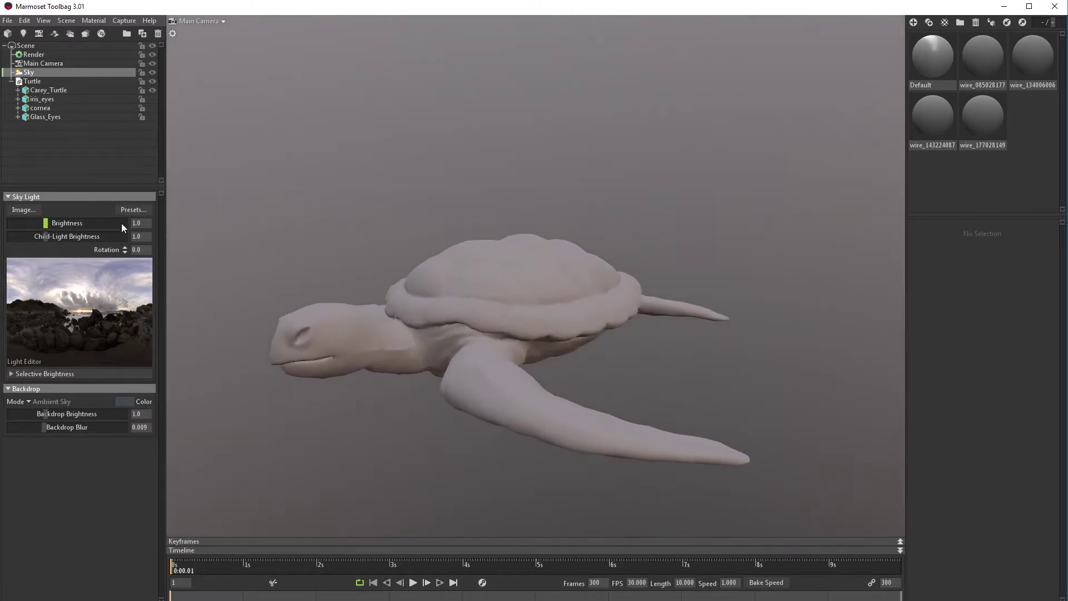
# Preview several sky presets and light the scene with the Garage sky
pyautogui.click(133, 209)
pyautogui.click(346, 428)
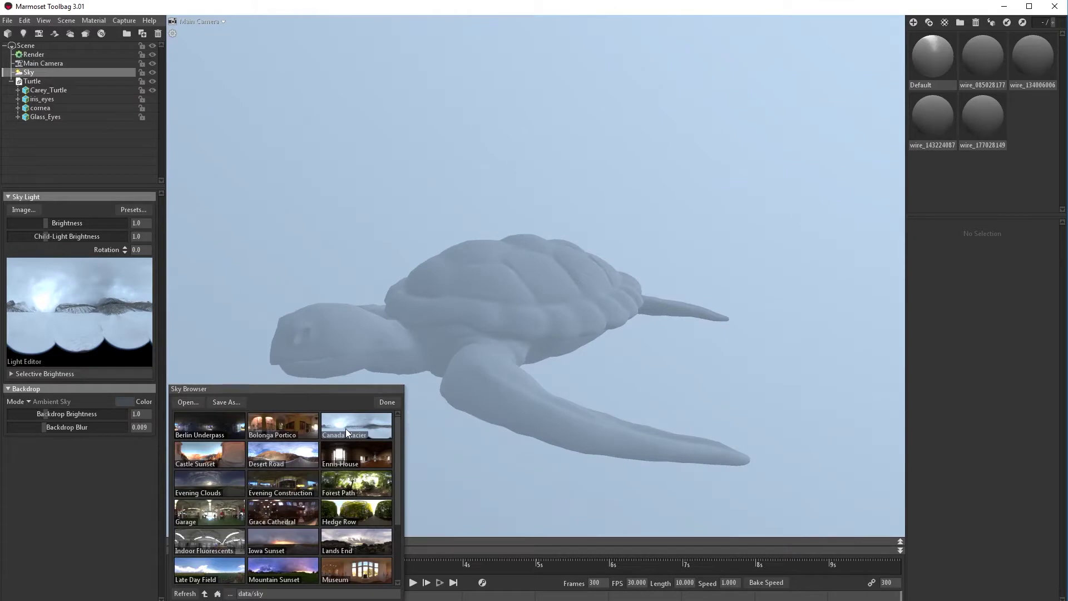
pyautogui.click(286, 451)
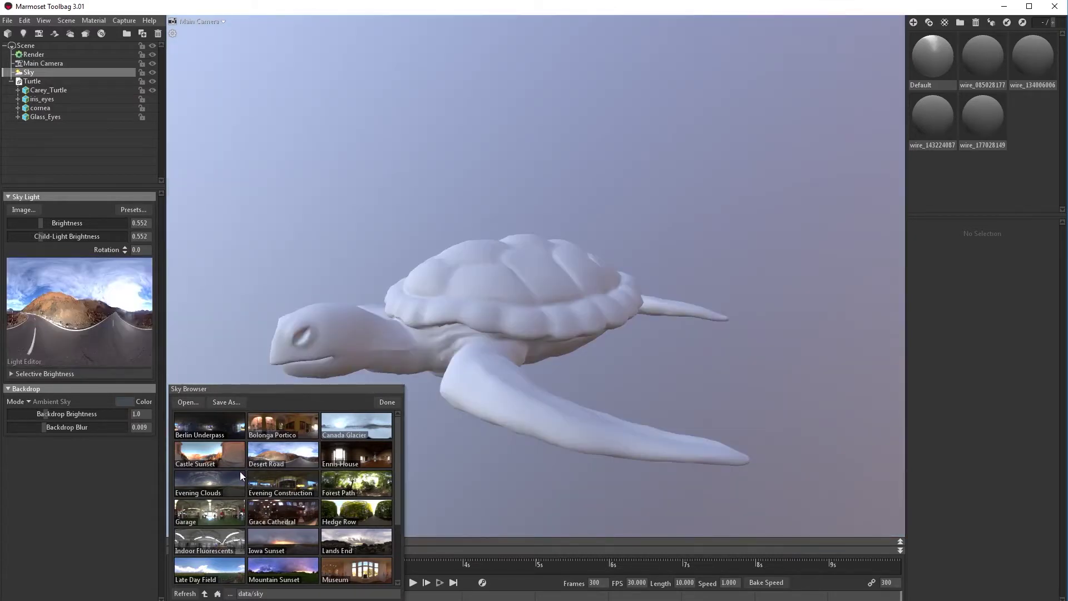
pyautogui.click(199, 455)
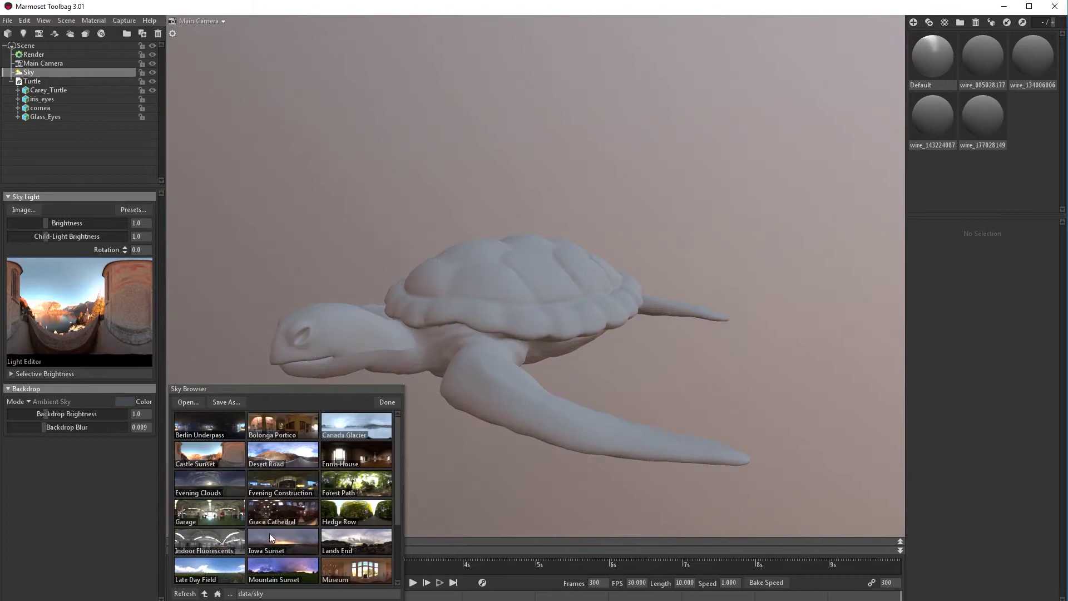
pyautogui.scroll(-1, 270, 533)
pyautogui.click(211, 536)
pyautogui.click(287, 538)
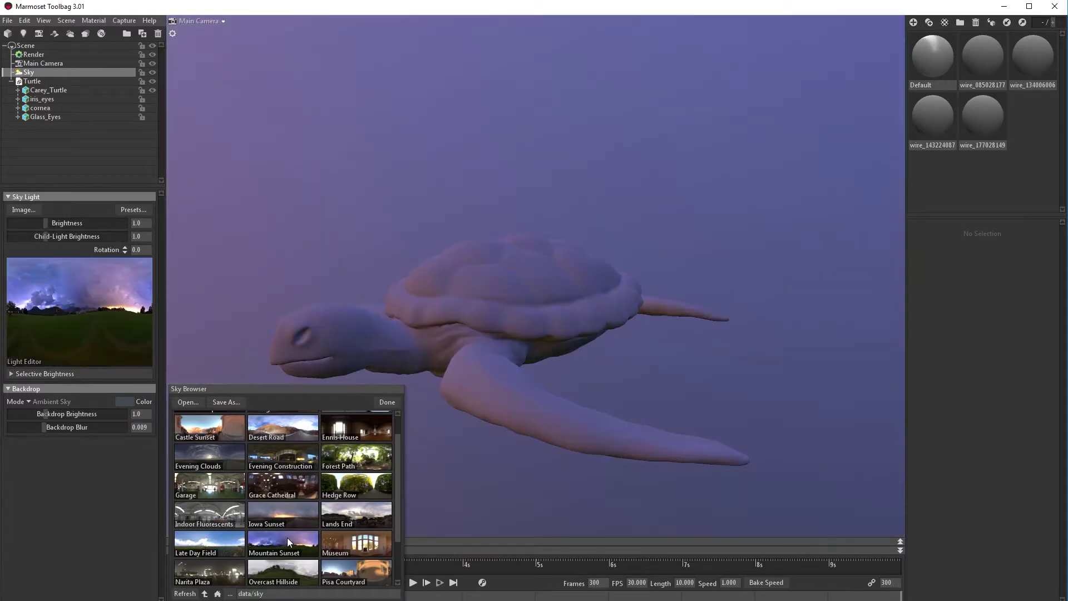
pyautogui.click(336, 564)
pyautogui.click(238, 488)
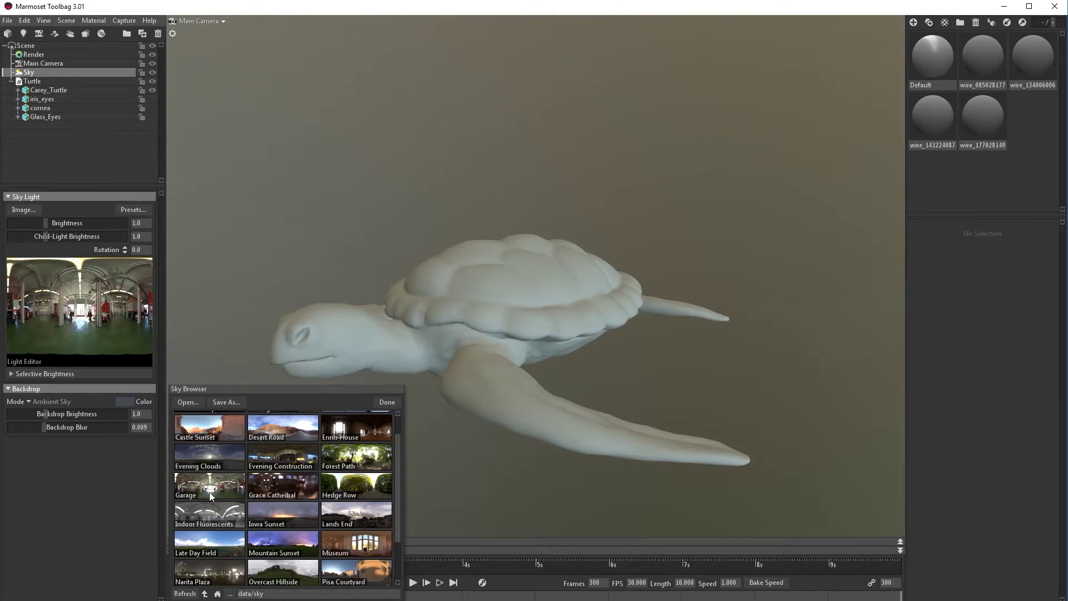
pyautogui.click(386, 404)
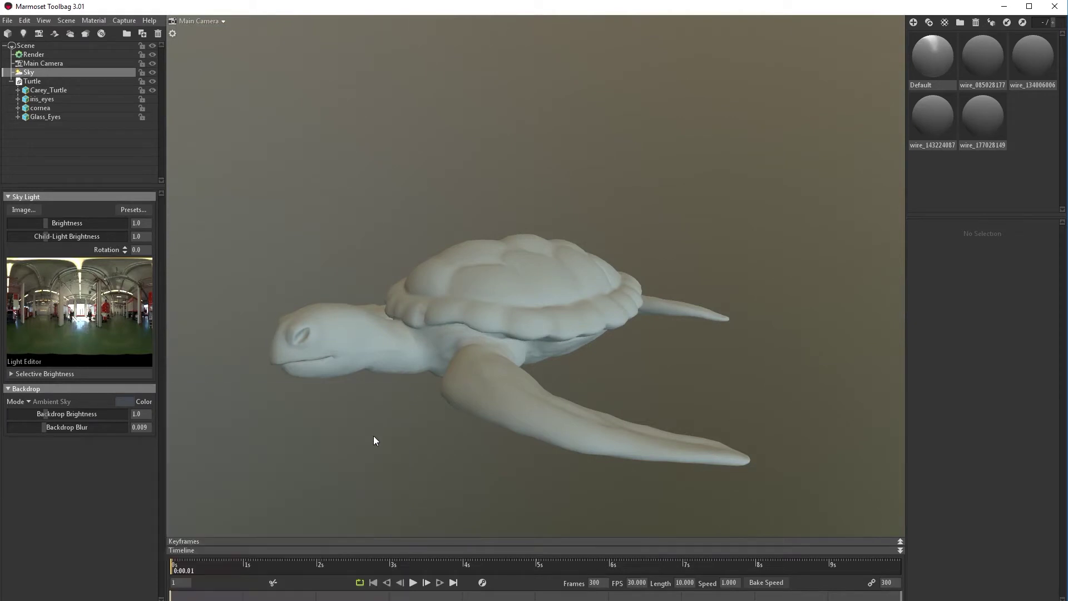
# Show the sky image as the backdrop with its blur removed
pyautogui.click(25, 402)
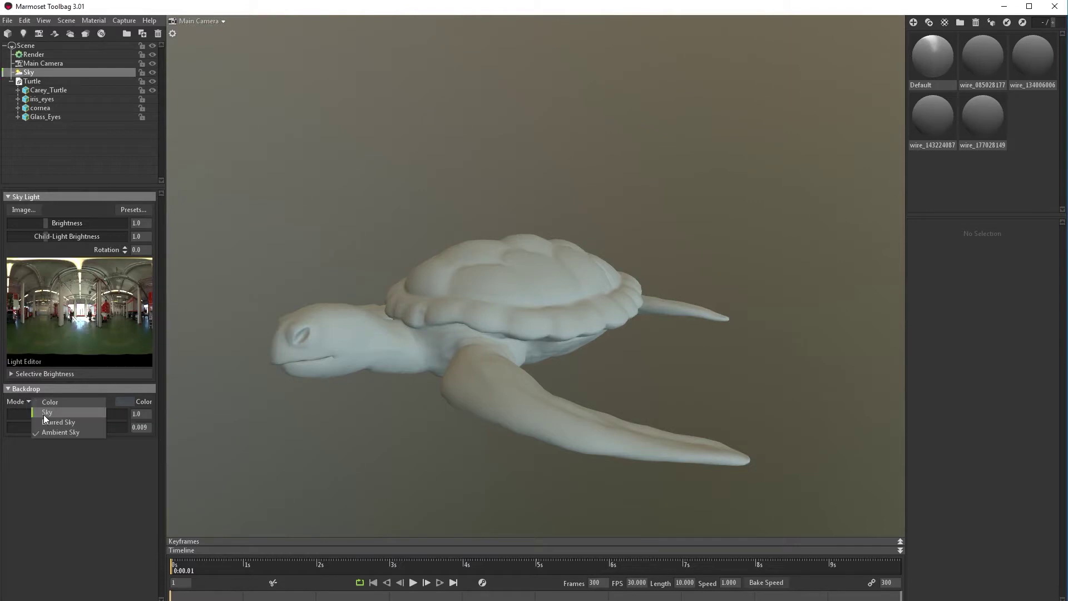
pyautogui.click(46, 415)
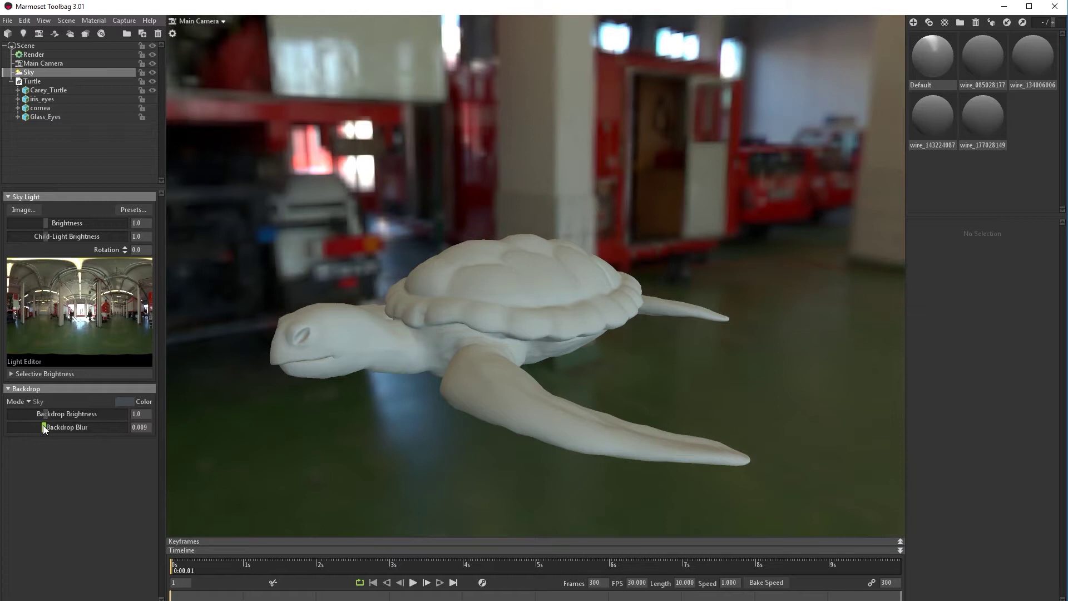
pyautogui.moveTo(42, 425)
pyautogui.mouseDown()
pyautogui.moveTo(19, 427)
pyautogui.moveTo(46, 414)
pyautogui.mouseUp()
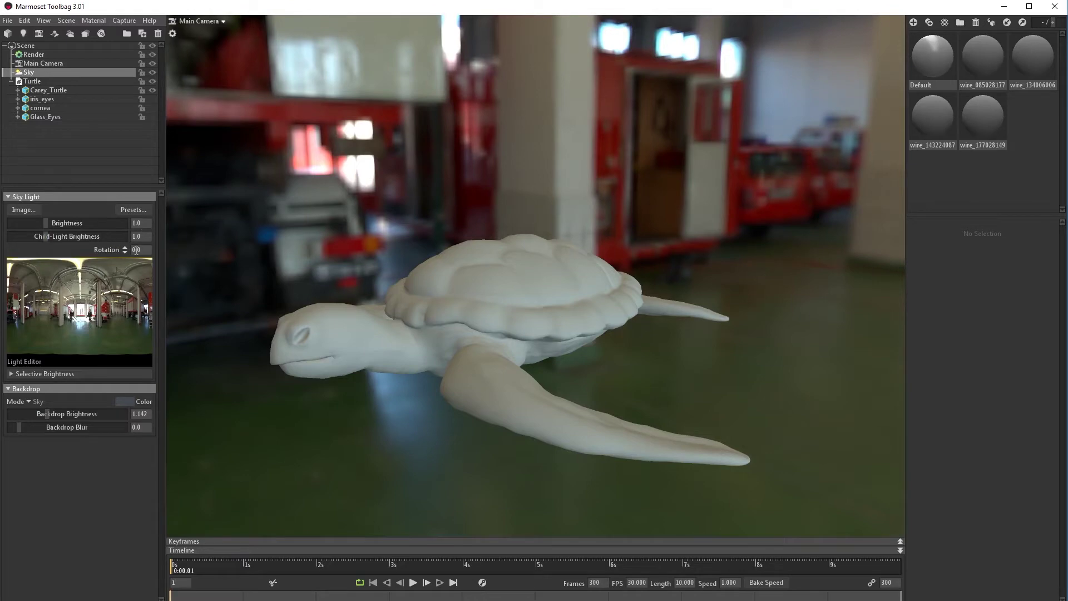
# Rotate the sky environment to about 44.4 and raise sky brightness to 1.977
pyautogui.moveTo(128, 249); pyautogui.dragTo(209, 250)
pyautogui.moveTo(733, 366); pyautogui.dragTo(783, 386)
pyautogui.moveTo(783, 389); pyautogui.dragTo(818, 382, button='middle')
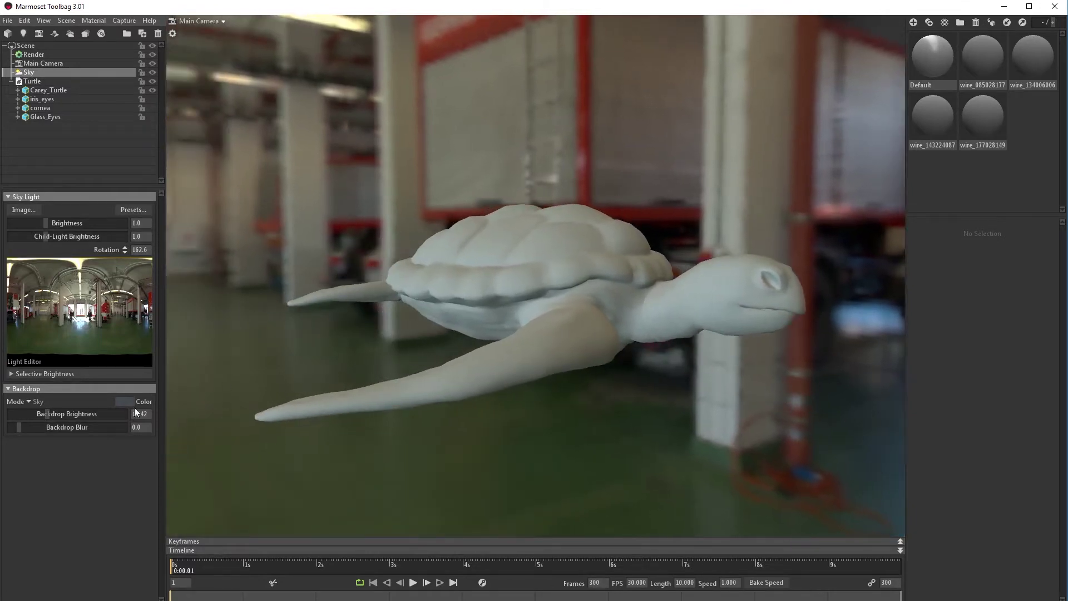
pyautogui.moveTo(125, 249); pyautogui.dragTo(124, 340)
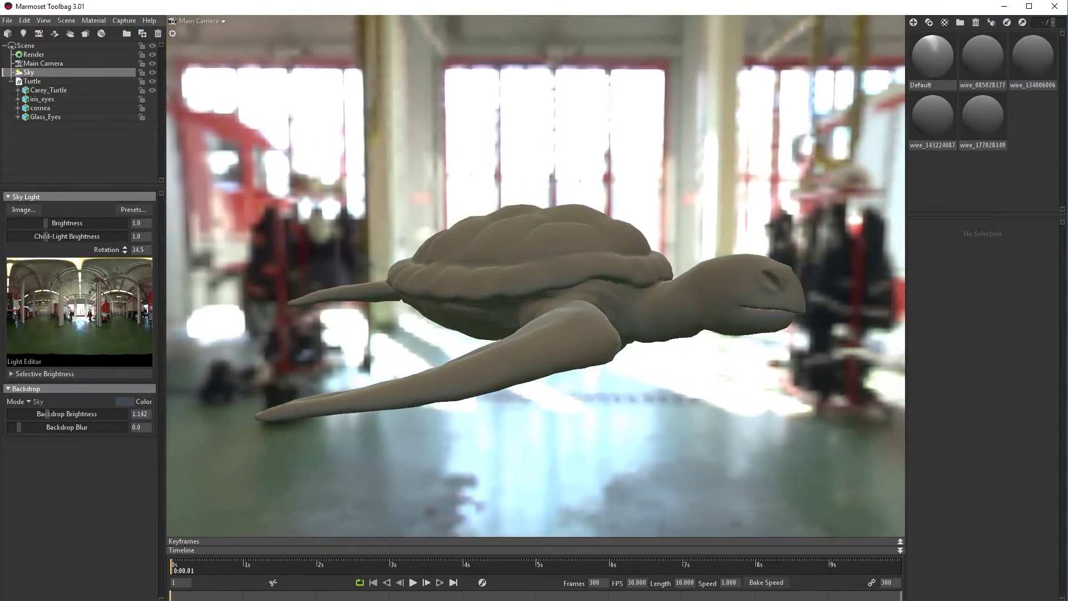
pyautogui.moveTo(551, 136); pyautogui.dragTo(629, 222)
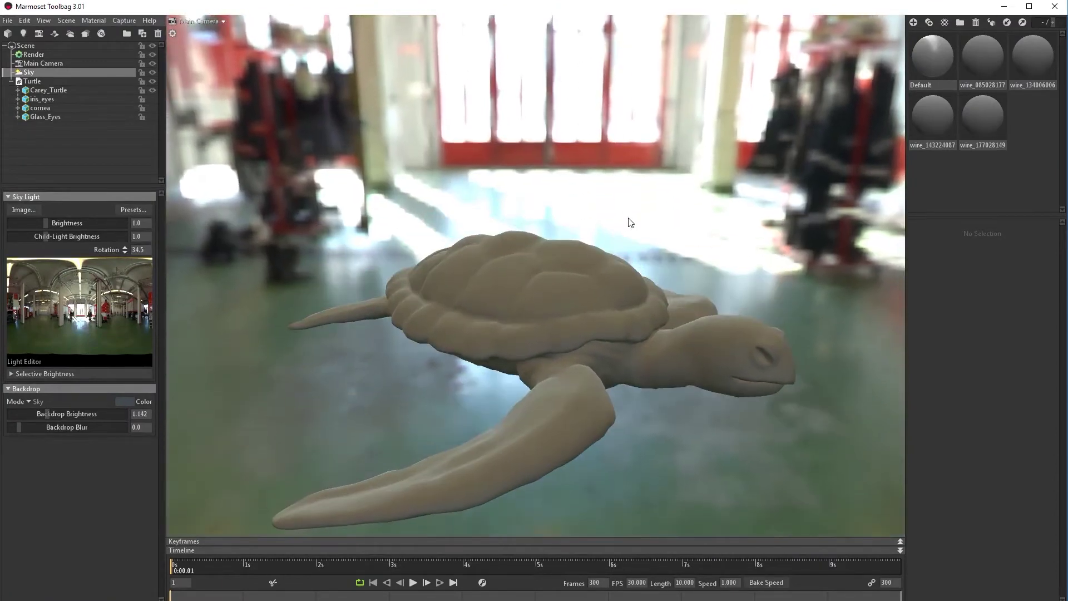
pyautogui.moveTo(629, 222); pyautogui.dragTo(615, 127, button='middle')
pyautogui.scroll(-2, 623, 144)
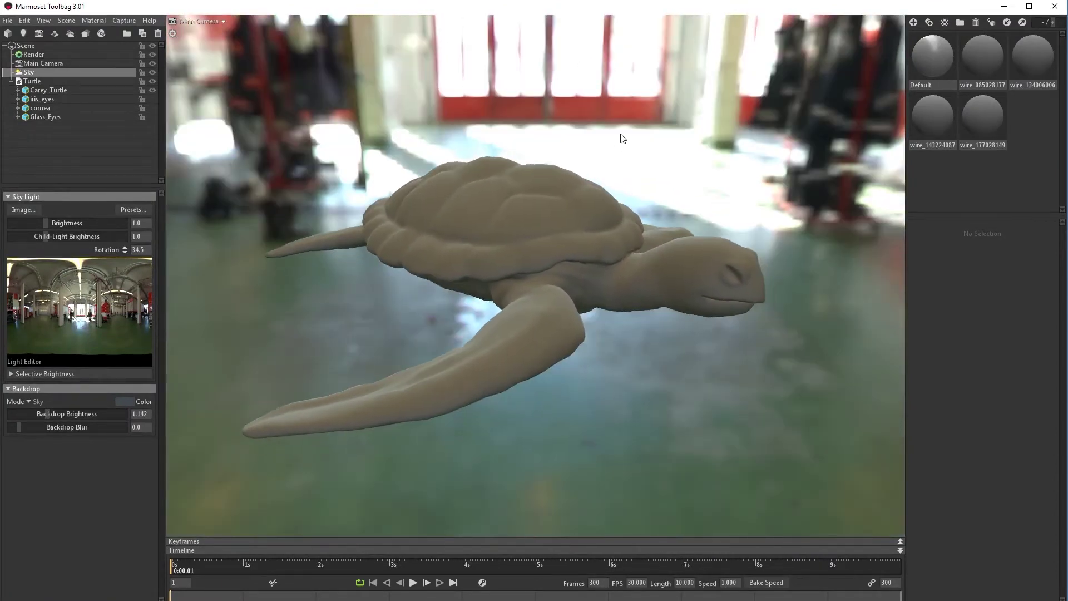
pyautogui.moveTo(123, 248); pyautogui.dragTo(125, 250)
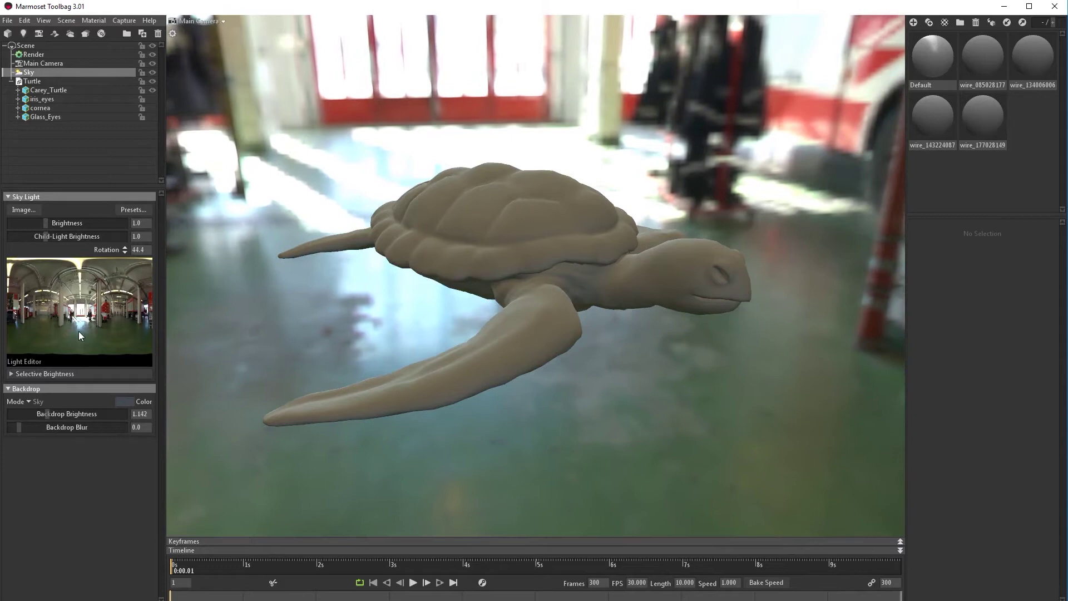
pyautogui.moveTo(46, 413); pyautogui.dragTo(45, 413)
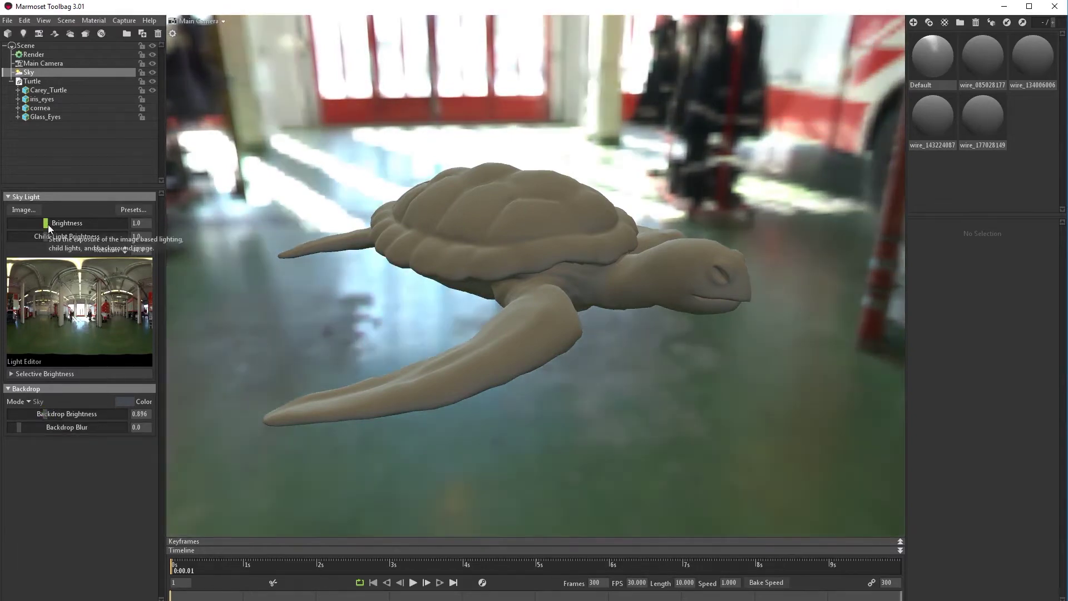
pyautogui.moveTo(48, 224); pyautogui.dragTo(53, 224)
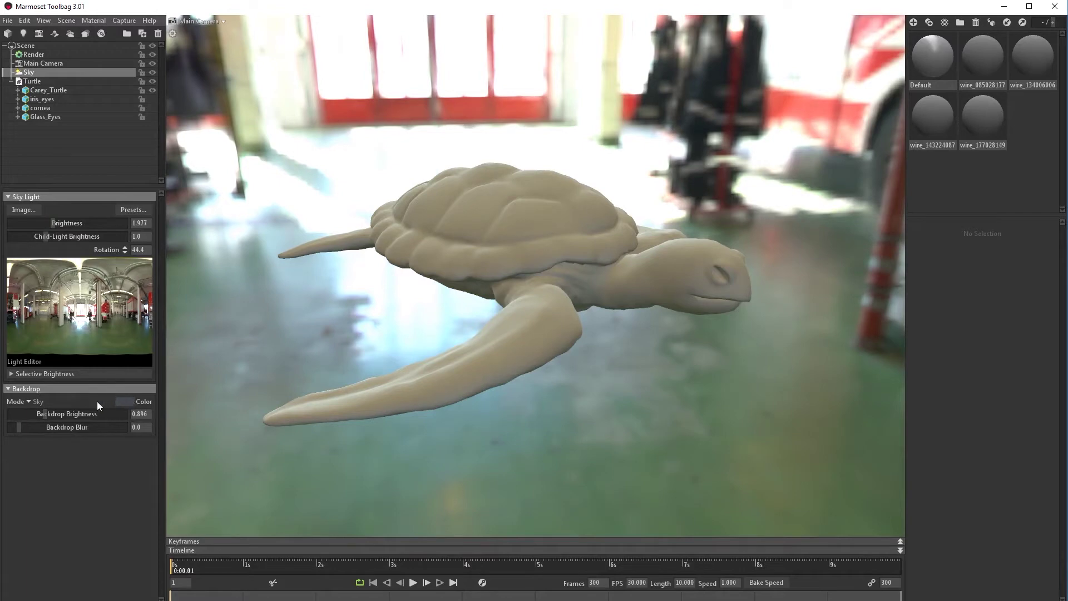
# Switch the backdrop to a flat blue-grey colour, 666c73
pyautogui.click(23, 402)
pyautogui.click(43, 402)
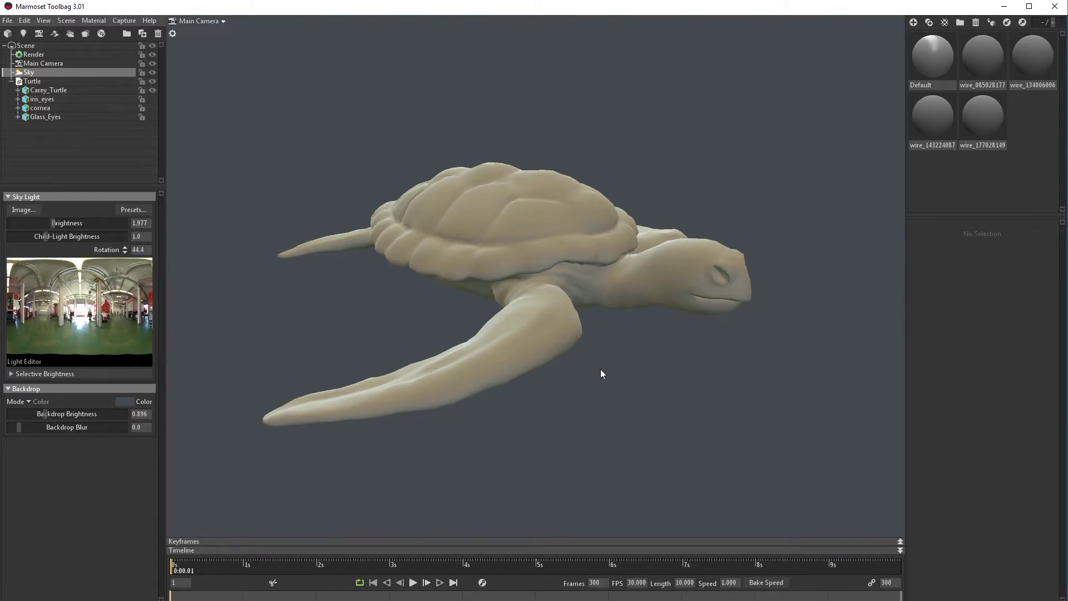
pyautogui.click(125, 401)
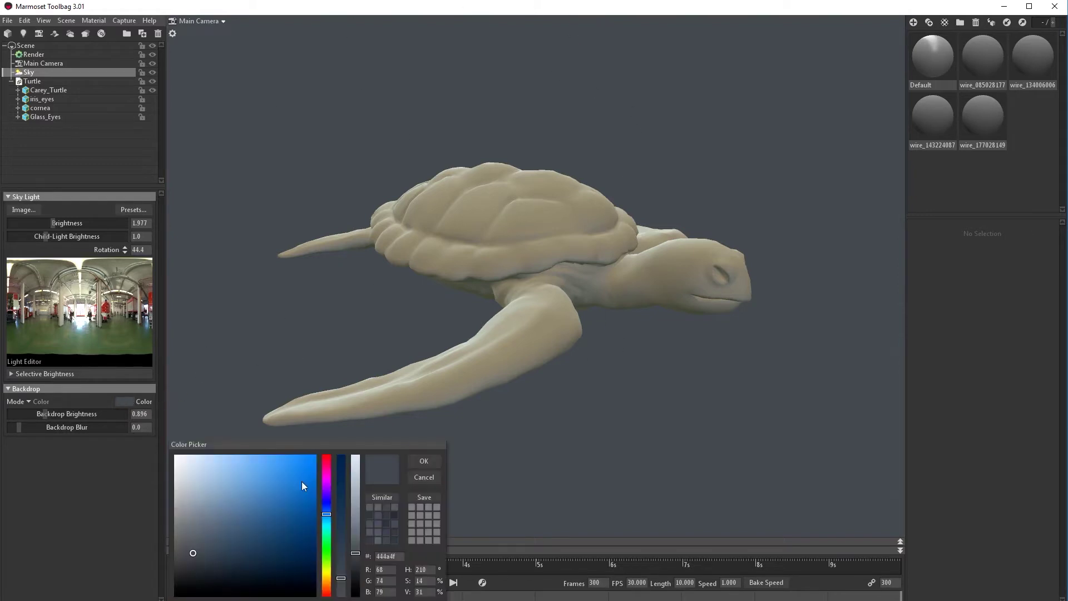
pyautogui.moveTo(301, 486)
pyautogui.mouseDown()
pyautogui.moveTo(296, 513)
pyautogui.moveTo(183, 540)
pyautogui.moveTo(191, 538)
pyautogui.mouseUp()
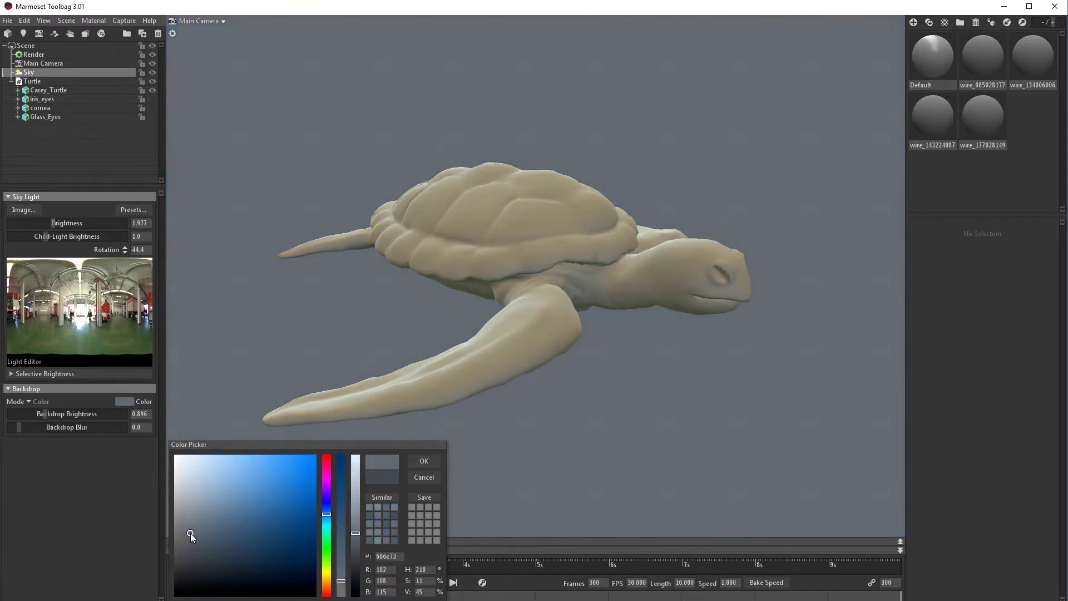
pyautogui.moveTo(190, 534); pyautogui.dragTo(189, 532)
pyautogui.click(423, 462)
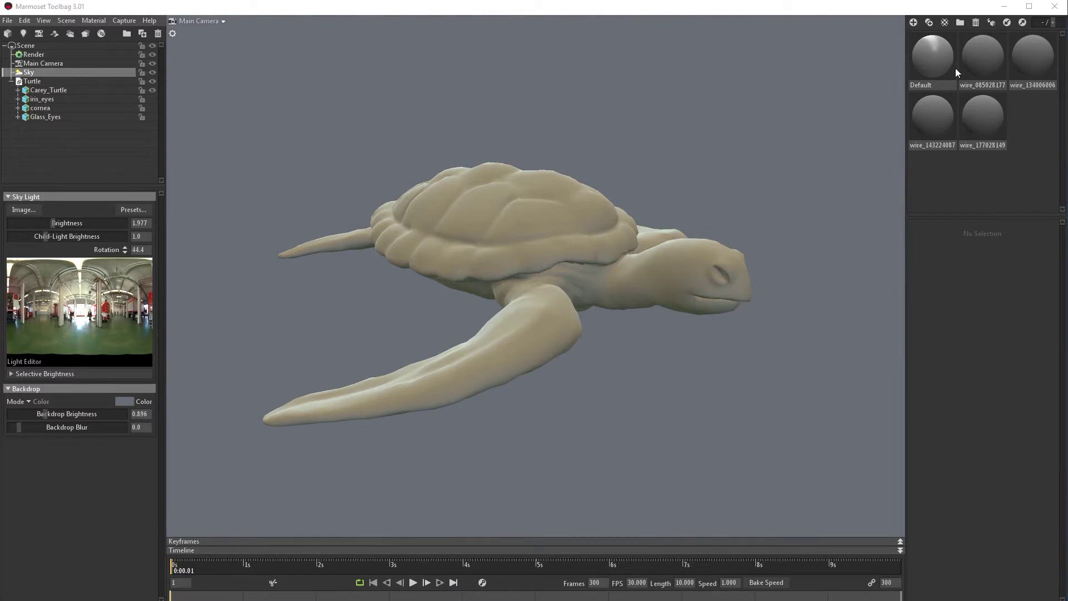
# Duplicate the Default material as 'SSS Shader' and try its diffusion model options
pyautogui.click(917, 62)
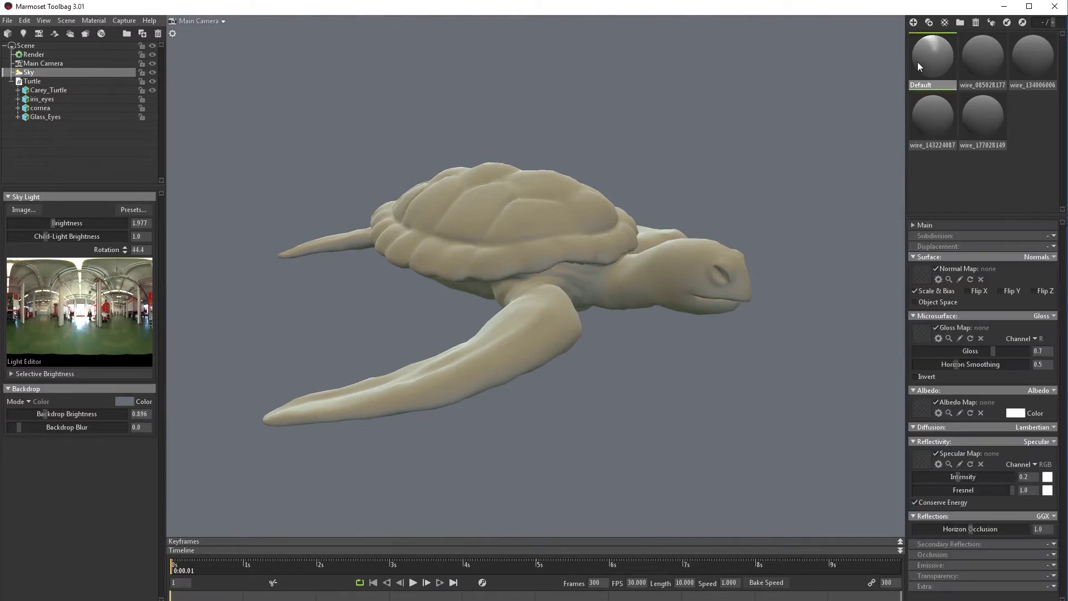
pyautogui.click(929, 21)
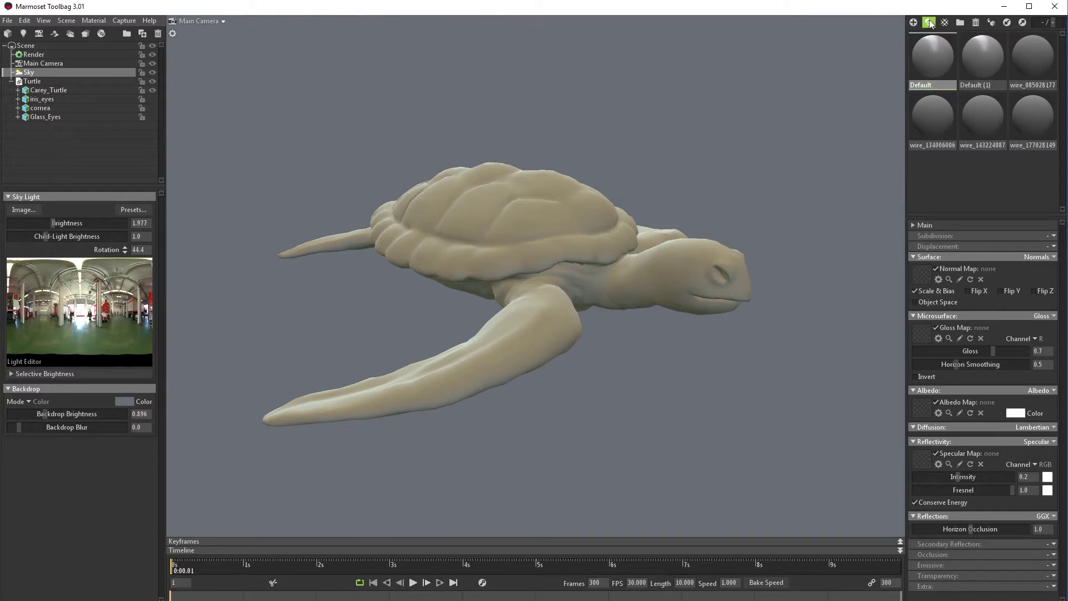
pyautogui.doubleClick(989, 85)
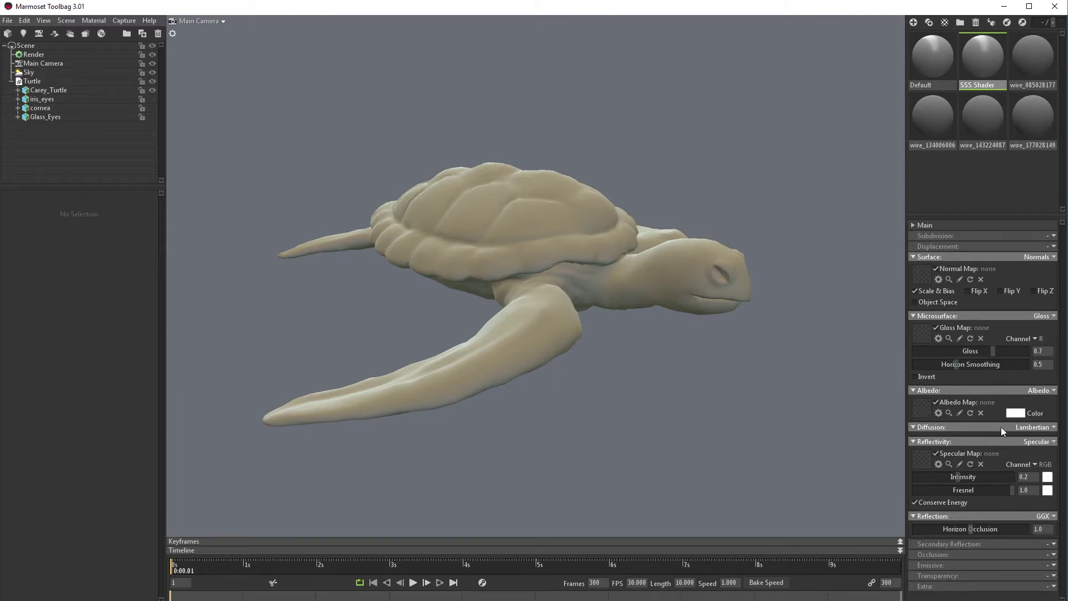
pyautogui.click(1035, 428)
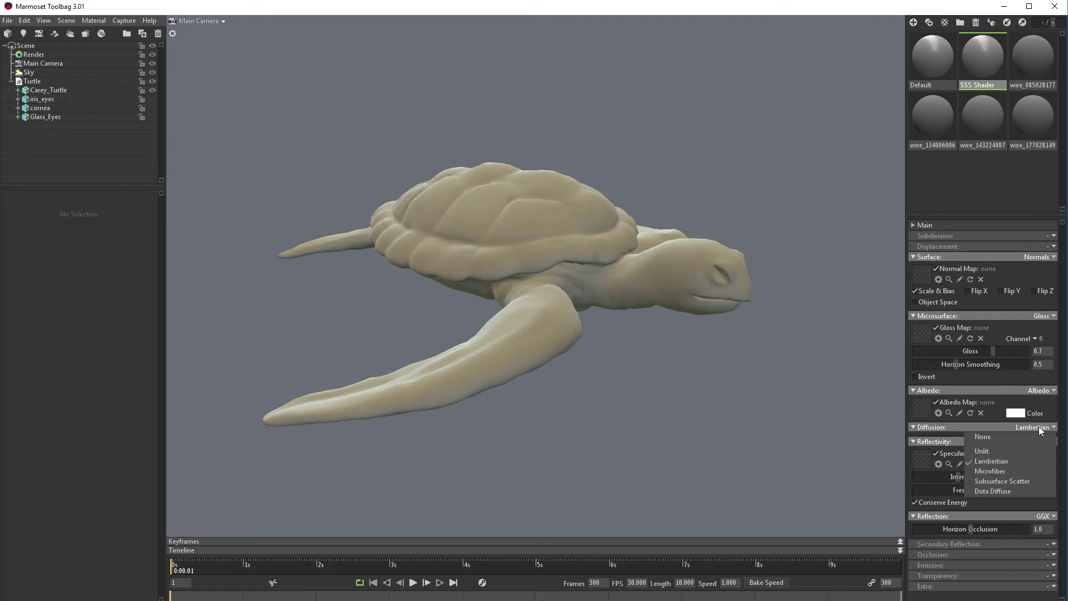
pyautogui.click(997, 482)
pyautogui.scroll(4, 780, 366)
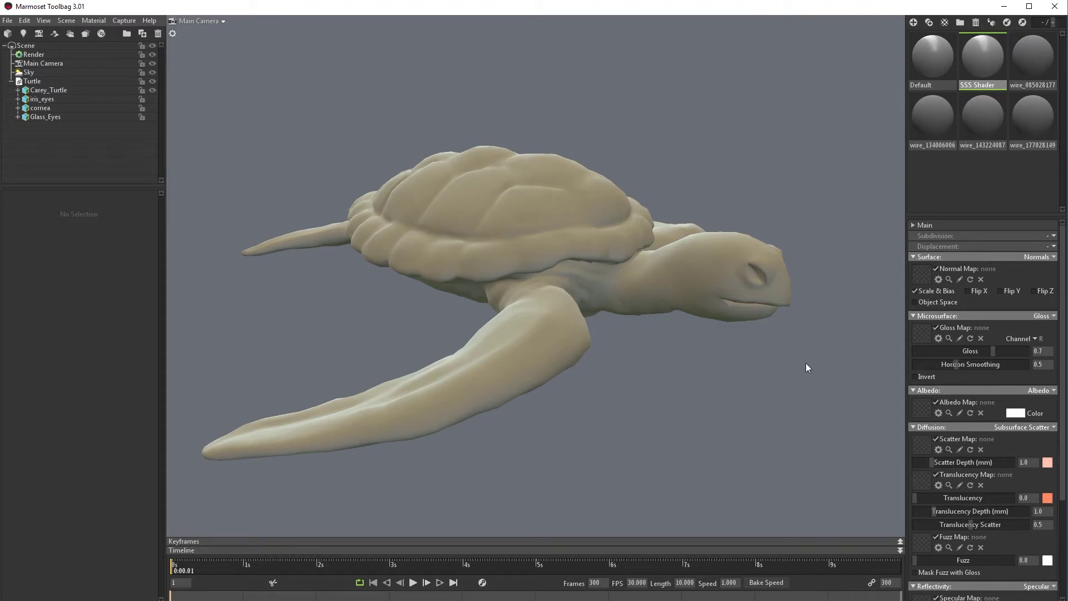
pyautogui.click(1027, 426)
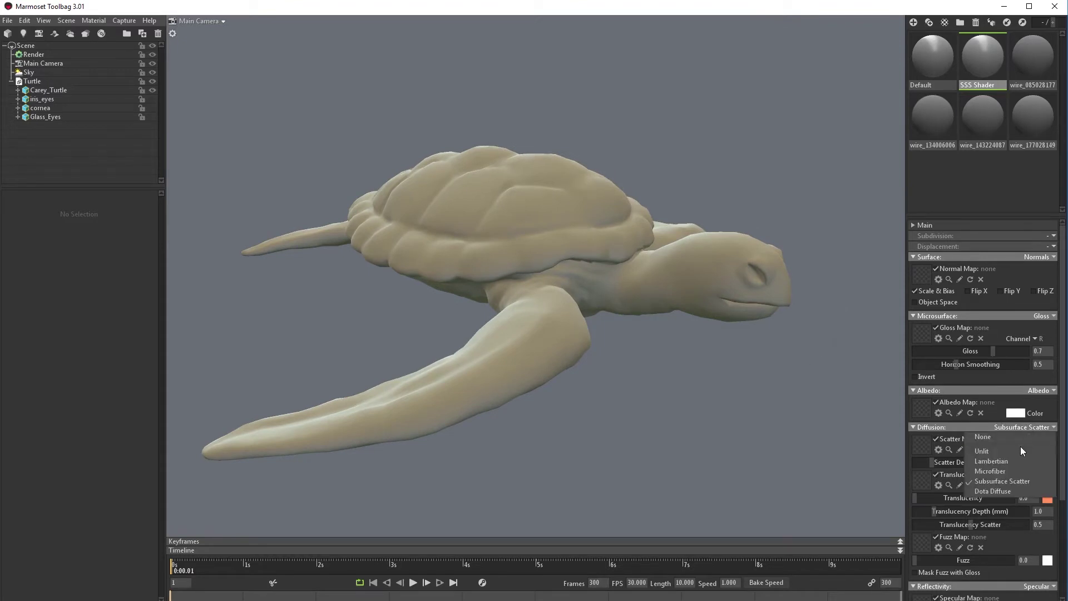
pyautogui.click(1012, 458)
# Apply SSS Shader to the turtle and set its diffusion to Subsurface Scatter
pyautogui.moveTo(940, 62); pyautogui.dragTo(529, 225)
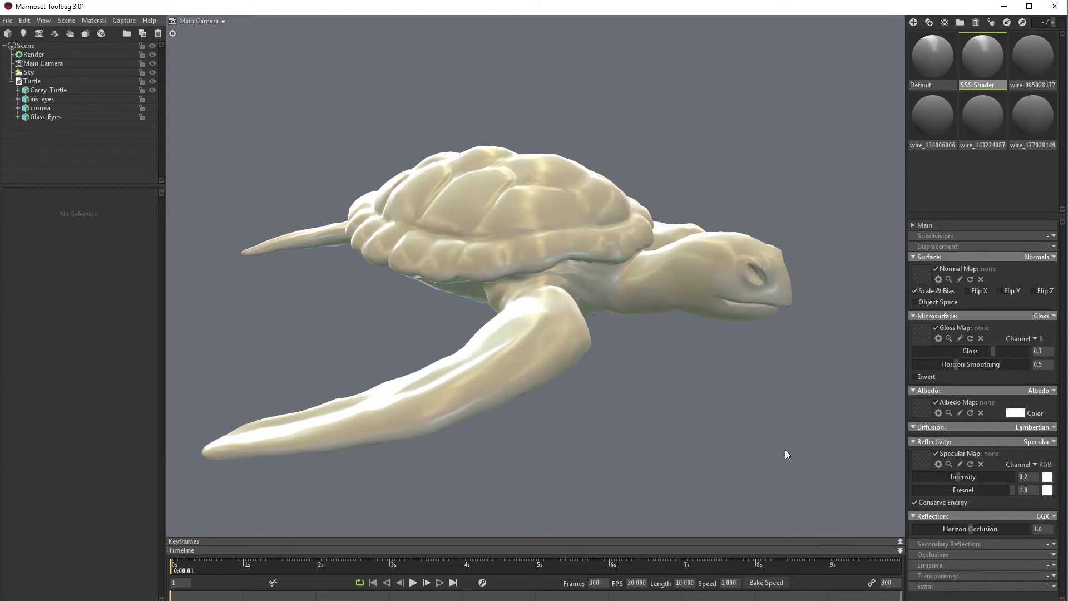
pyautogui.click(1040, 443)
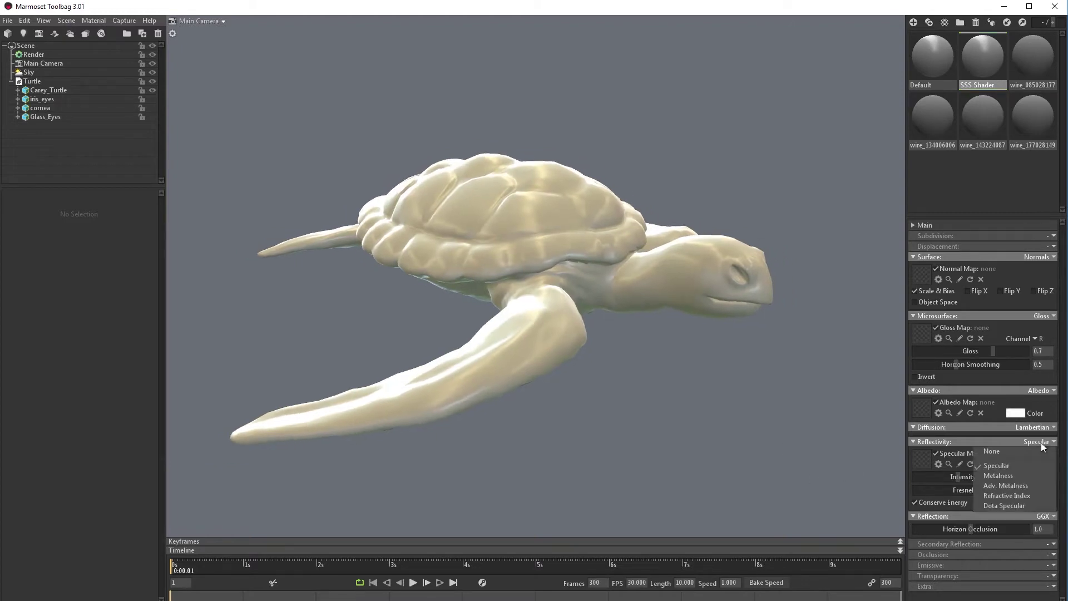
pyautogui.click(1036, 429)
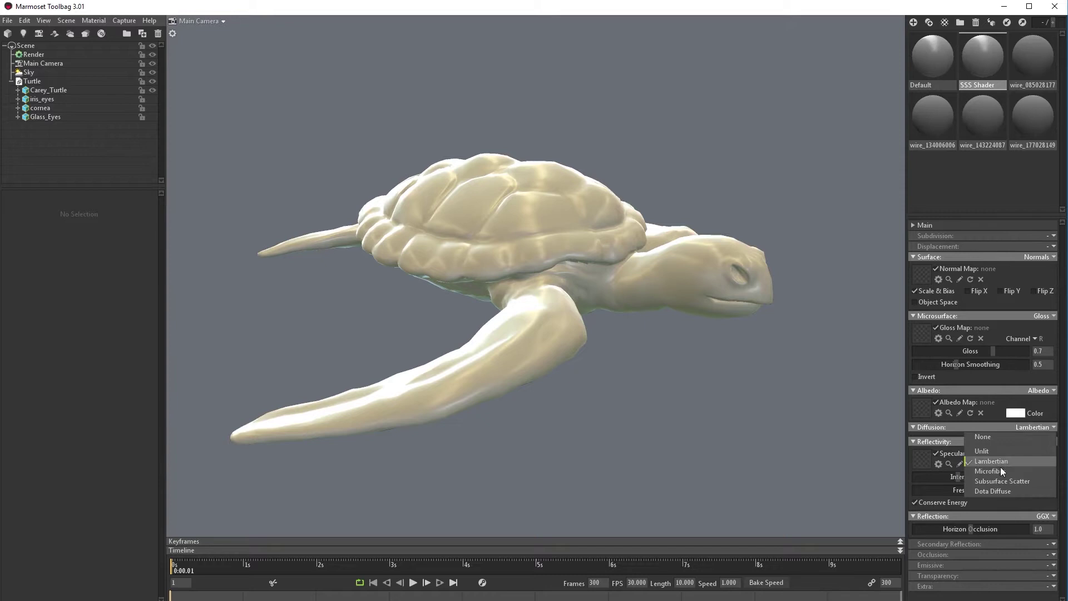
pyautogui.click(993, 479)
pyautogui.moveTo(740, 367)
pyautogui.mouseDown()
pyautogui.moveTo(680, 345)
pyautogui.moveTo(708, 337)
pyautogui.moveTo(723, 355)
pyautogui.mouseUp()
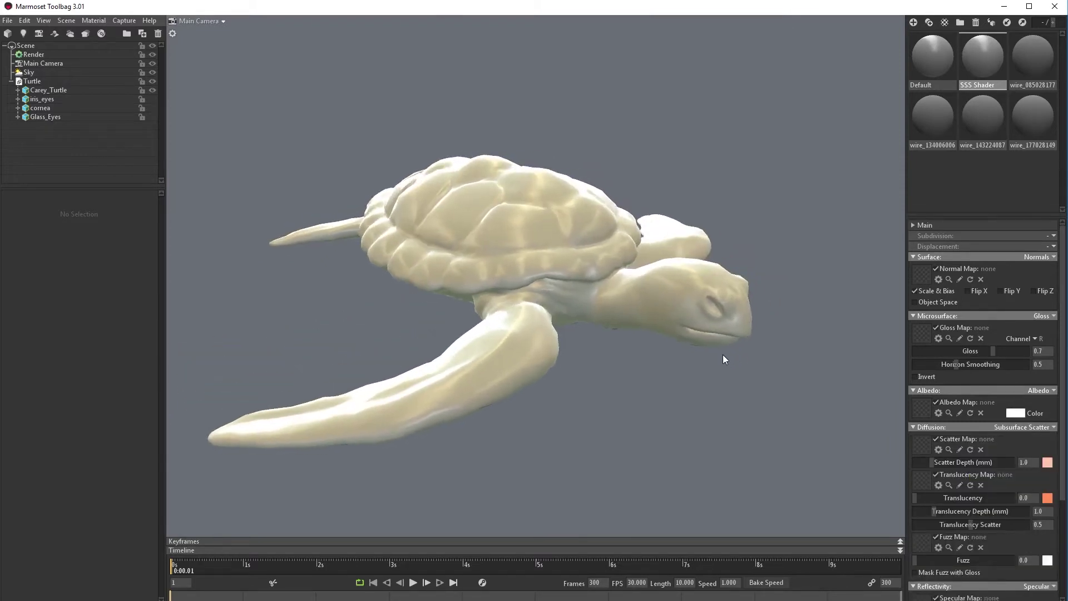
# Lower sky light brightness to 1.142 and backdrop brightness to 0.2
pyautogui.click(35, 71)
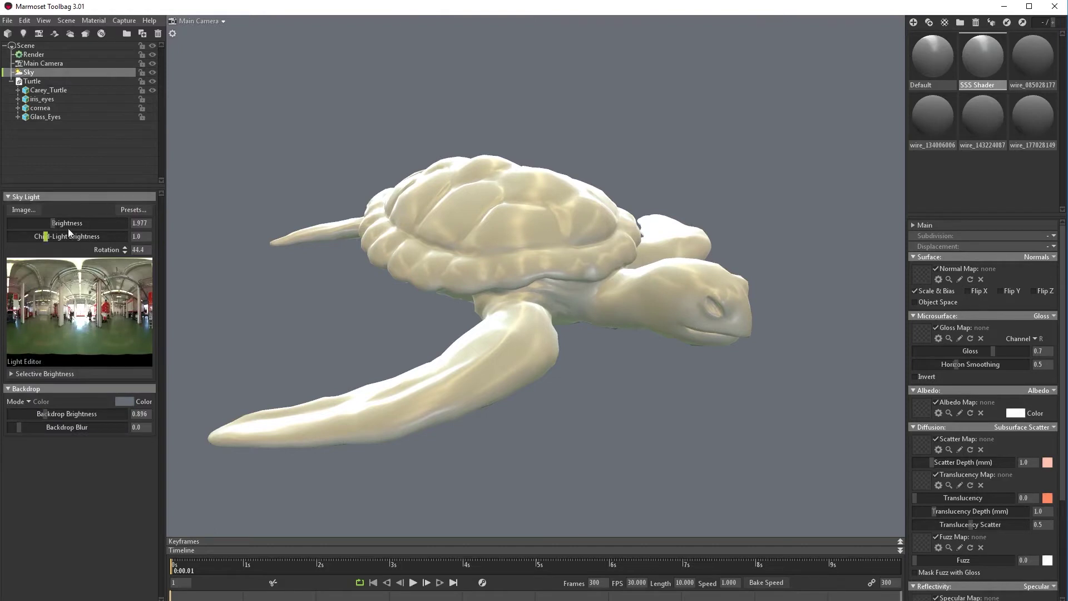
pyautogui.moveTo(53, 224); pyautogui.dragTo(47, 223)
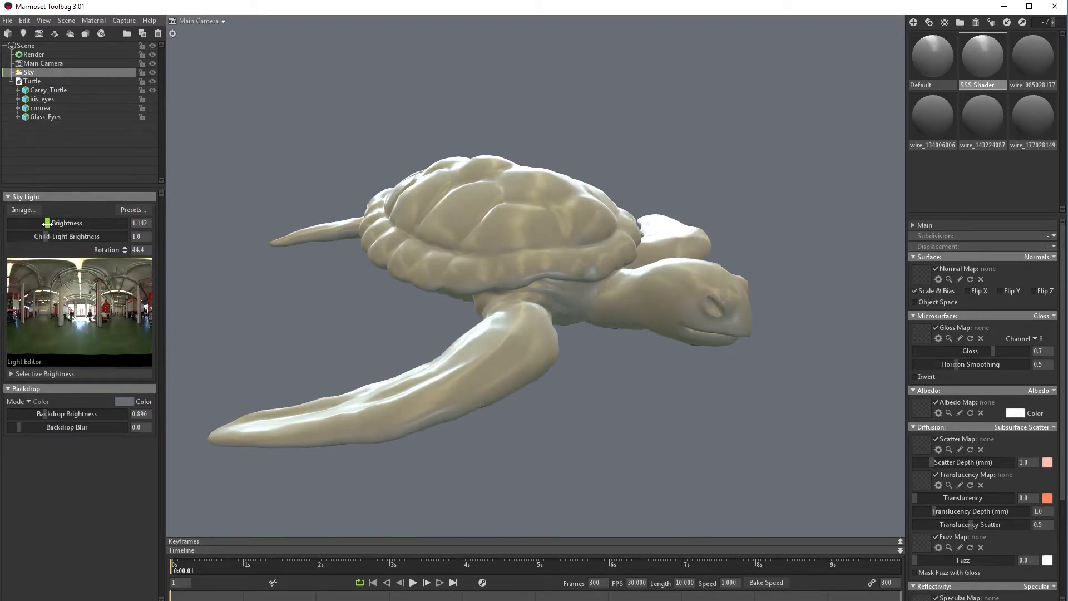
pyautogui.moveTo(716, 420); pyautogui.dragTo(731, 416)
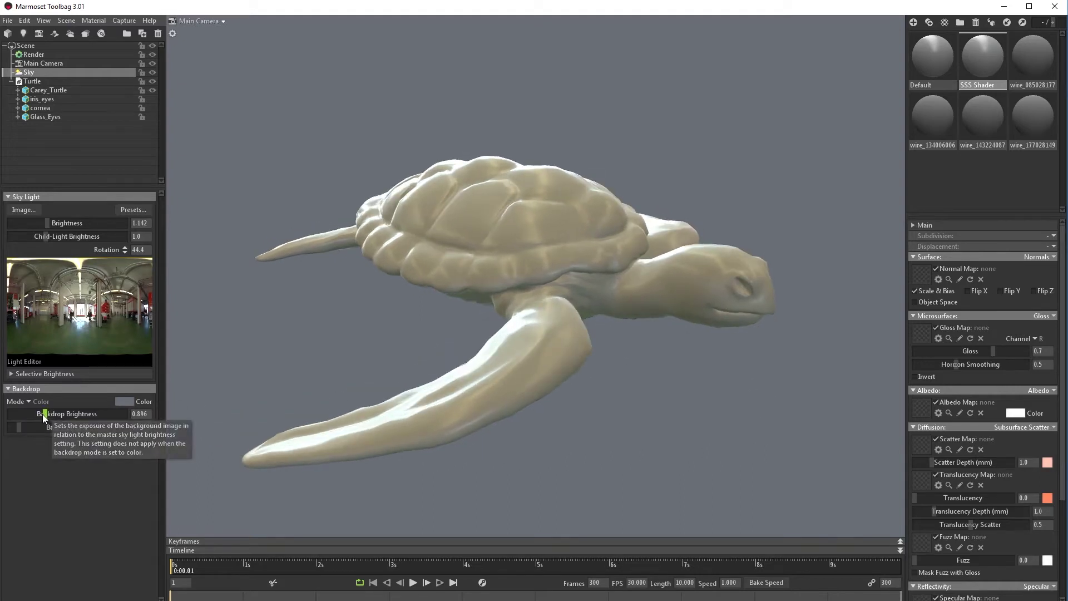
pyautogui.moveTo(43, 414); pyautogui.dragTo(22, 426)
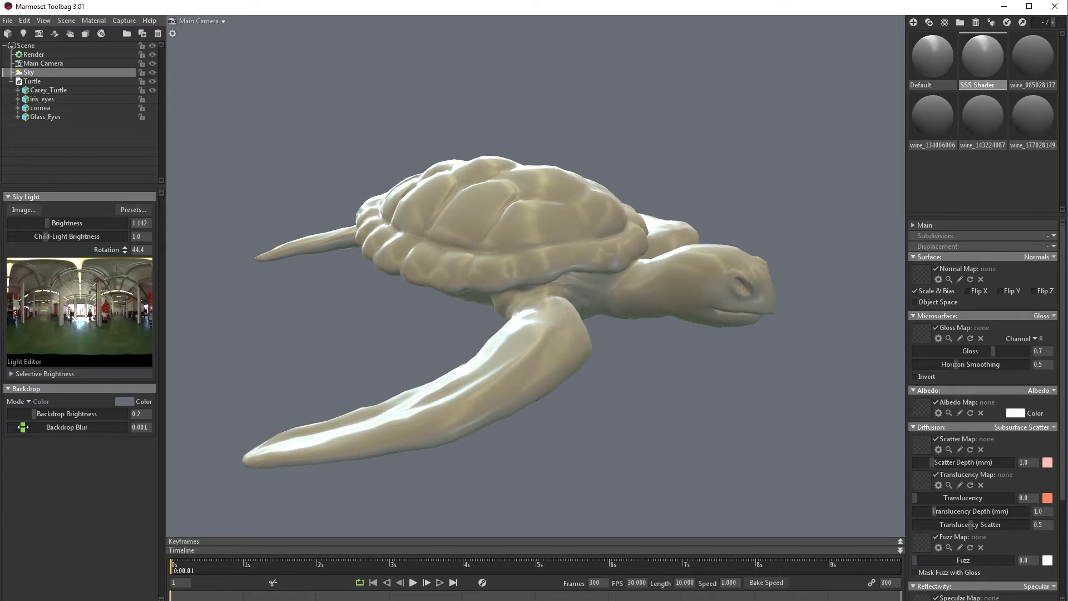
pyautogui.moveTo(674, 411)
pyautogui.mouseDown()
pyautogui.moveTo(680, 391)
pyautogui.moveTo(694, 408)
pyautogui.mouseUp()
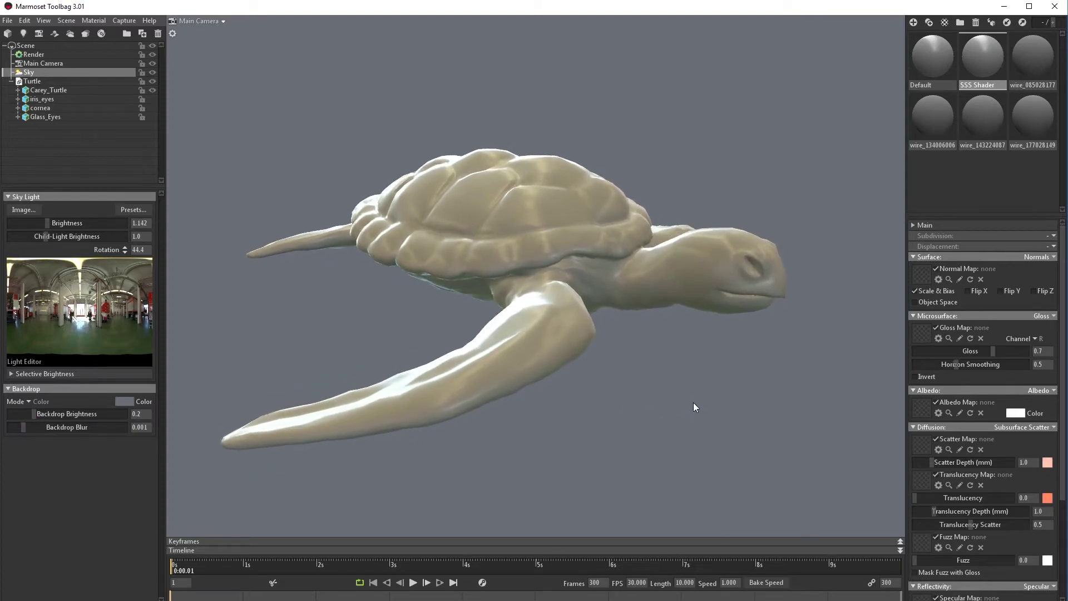
# Load nm.psd into the SSS Shader's Normal Map slot and inspect the scaly detail
pyautogui.click(921, 274)
pyautogui.click(234, 152)
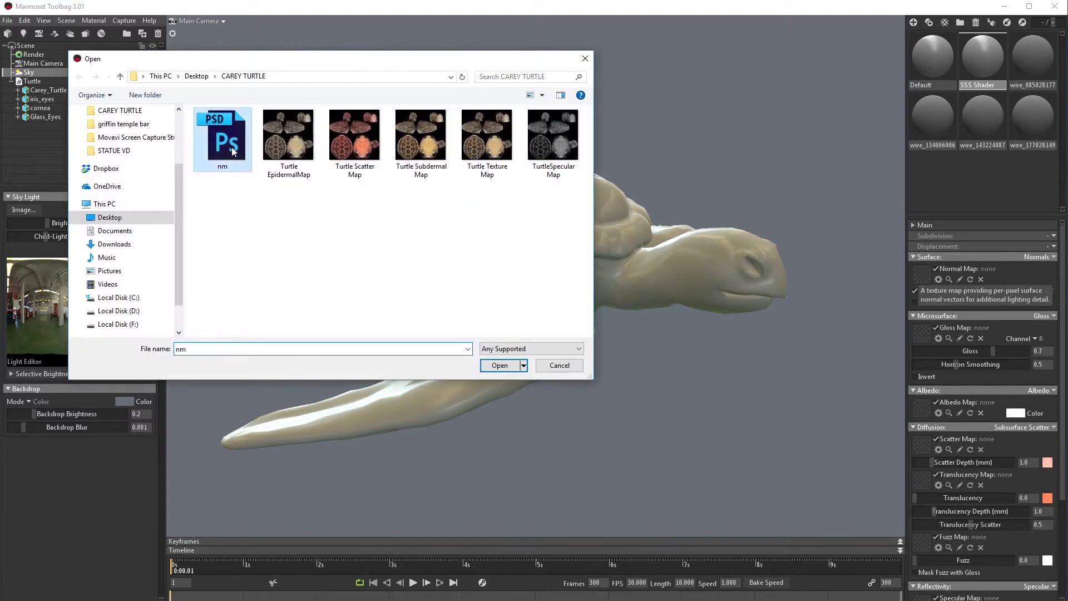
pyautogui.click(501, 366)
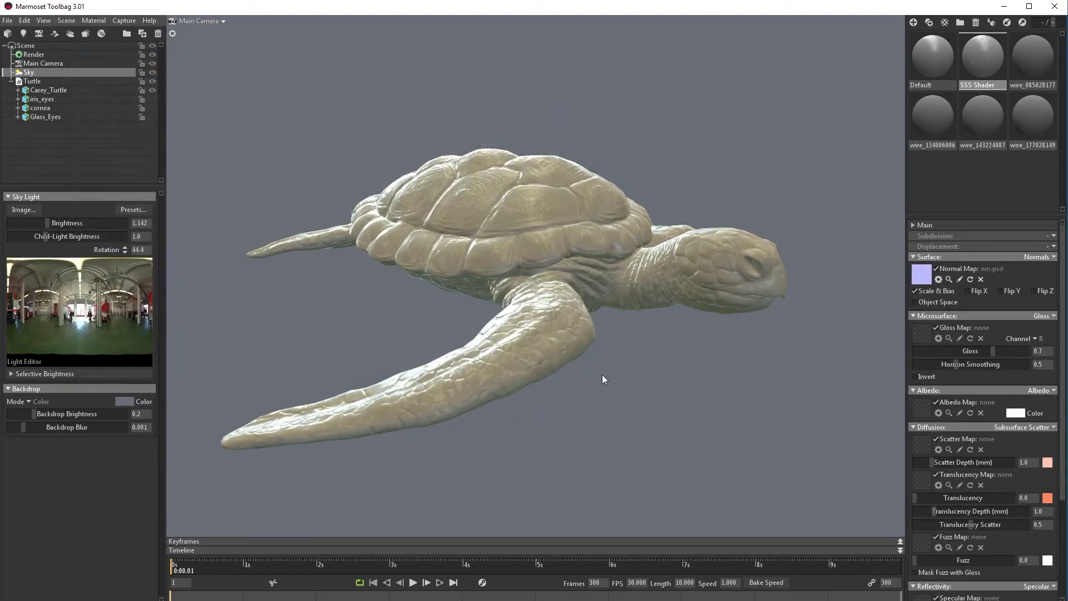
pyautogui.moveTo(602, 376); pyautogui.dragTo(679, 347)
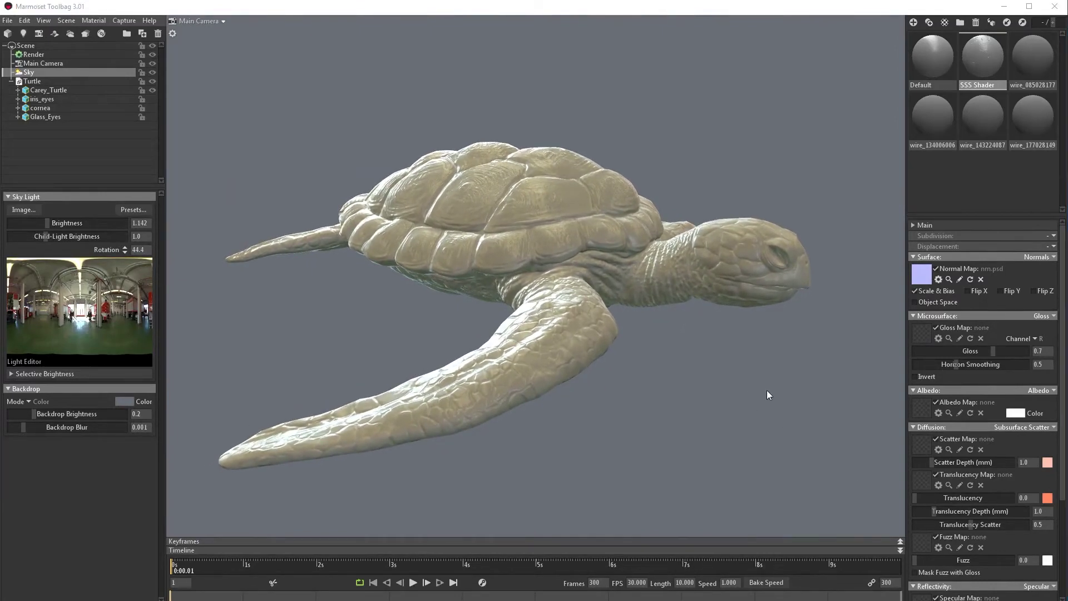
pyautogui.click(921, 409)
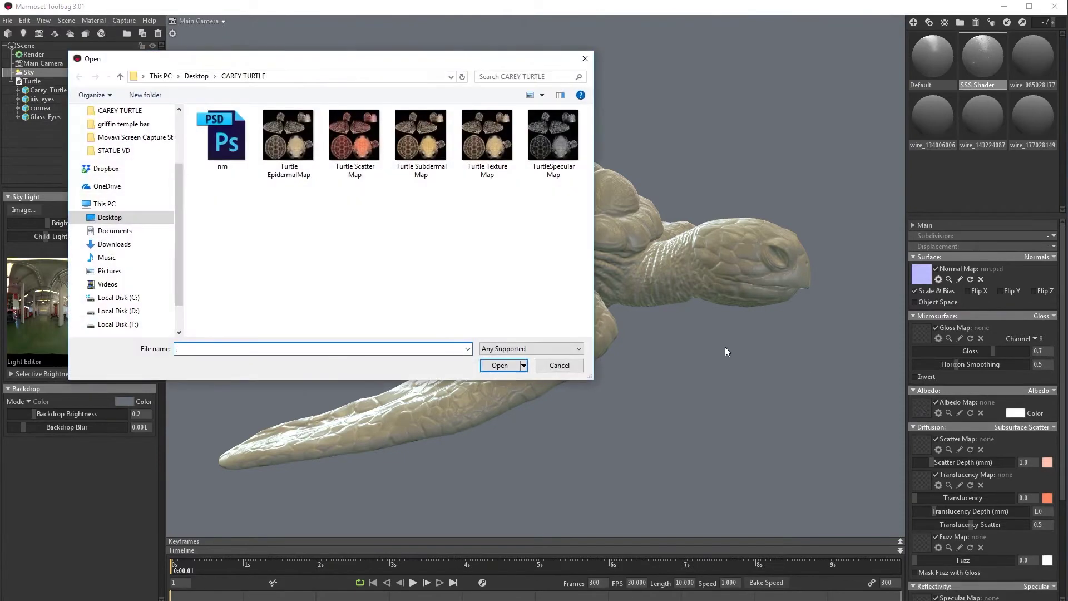
pyautogui.click(486, 154)
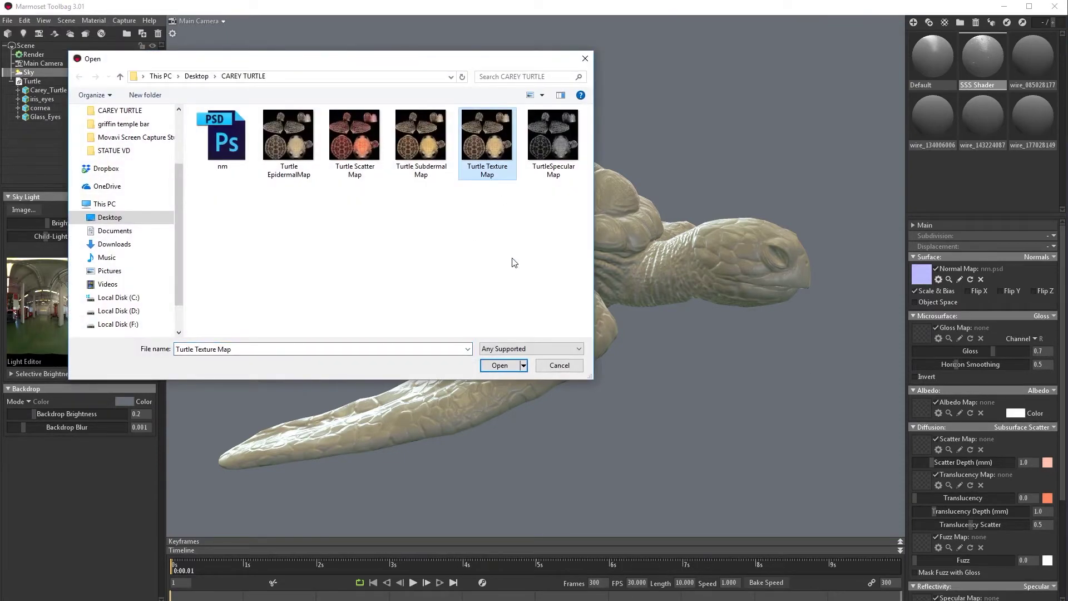
pyautogui.click(500, 366)
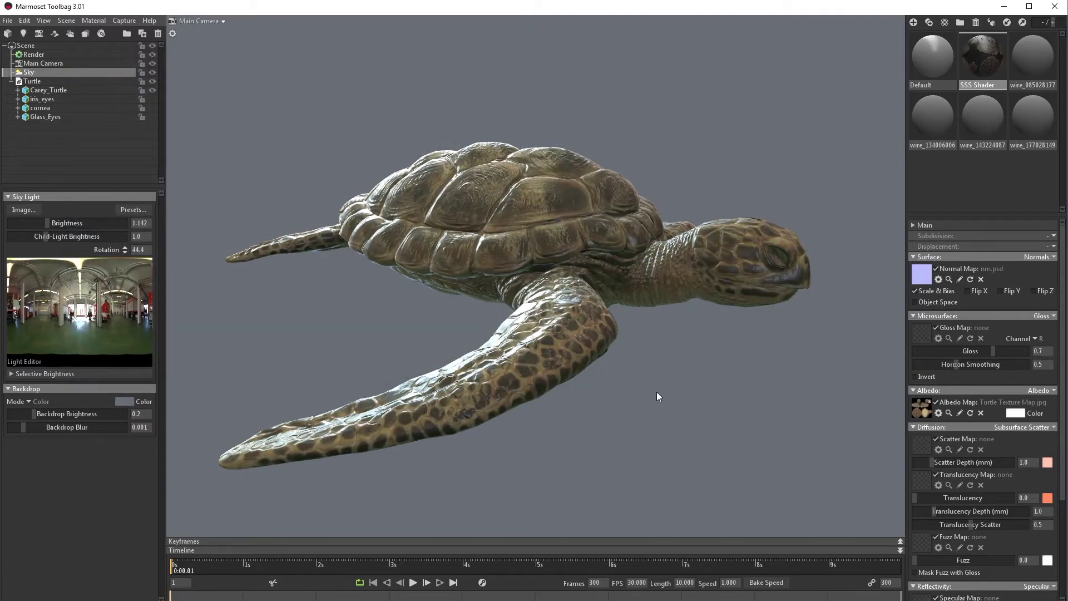
pyautogui.moveTo(718, 369)
pyautogui.mouseDown()
pyautogui.moveTo(712, 386)
pyautogui.moveTo(764, 366)
pyautogui.moveTo(713, 350)
pyautogui.moveTo(732, 360)
pyautogui.mouseUp()
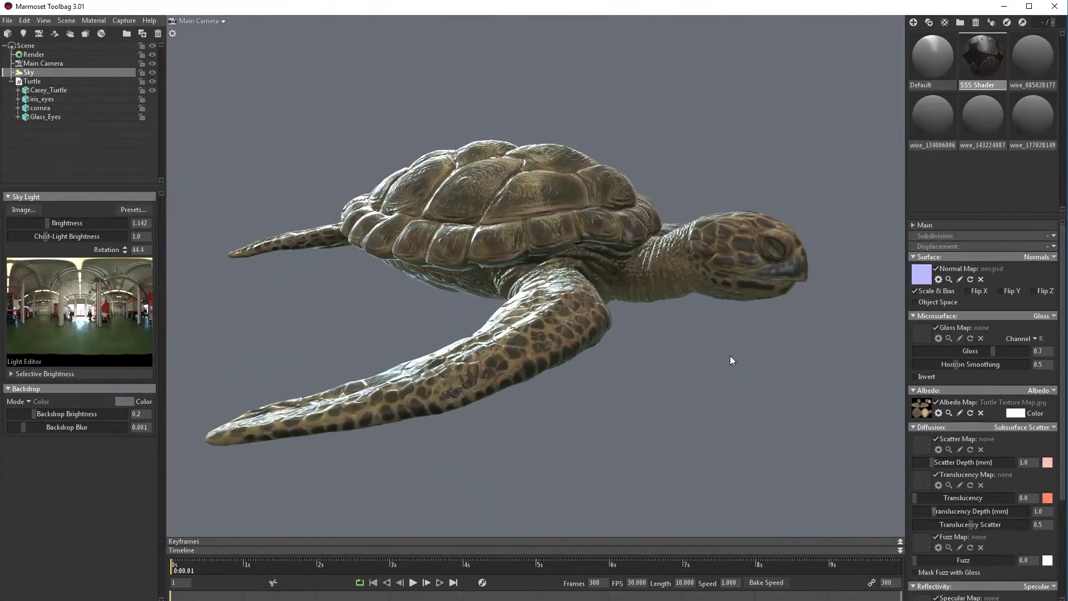
# Lower the SSS Shader's specular intensity to 0.004 to dull the shell
pyautogui.scroll(-4, 1066, 398)
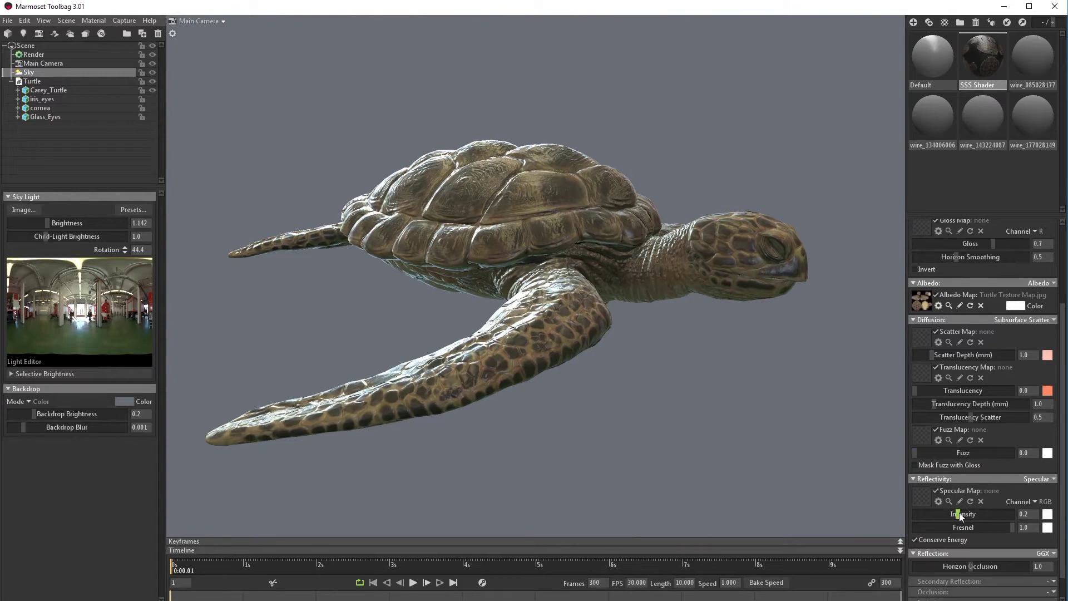
pyautogui.moveTo(959, 516); pyautogui.dragTo(925, 516)
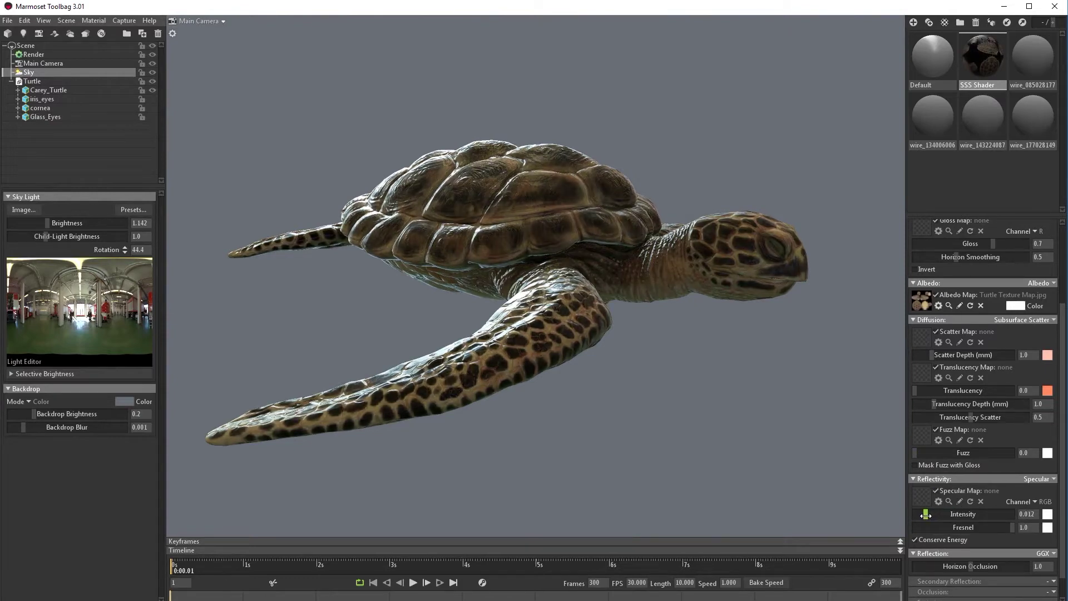
pyautogui.moveTo(785, 428); pyautogui.dragTo(800, 391)
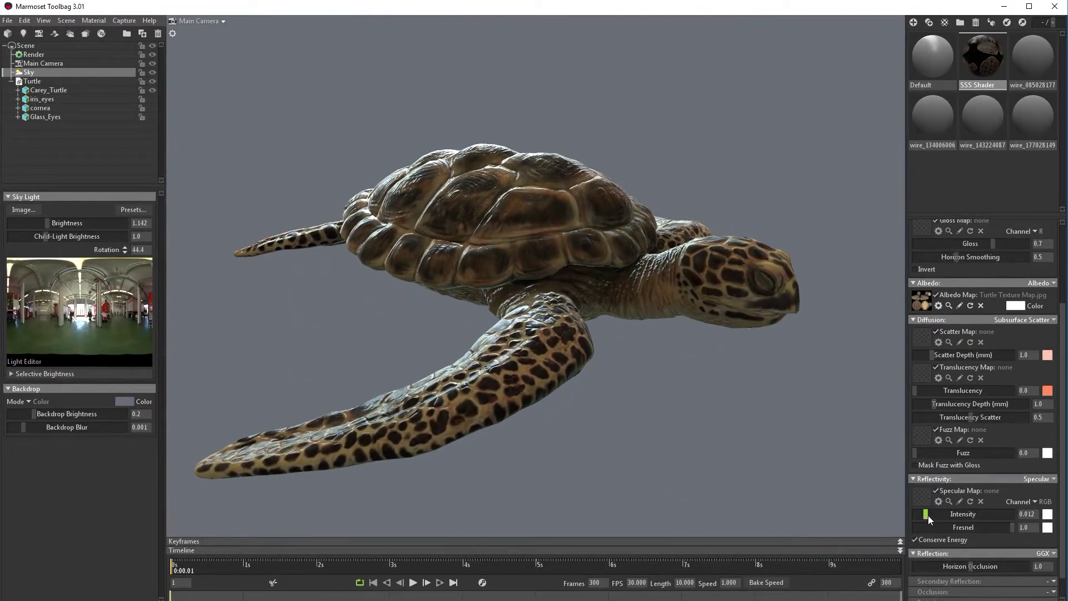
pyautogui.moveTo(928, 516); pyautogui.dragTo(921, 515)
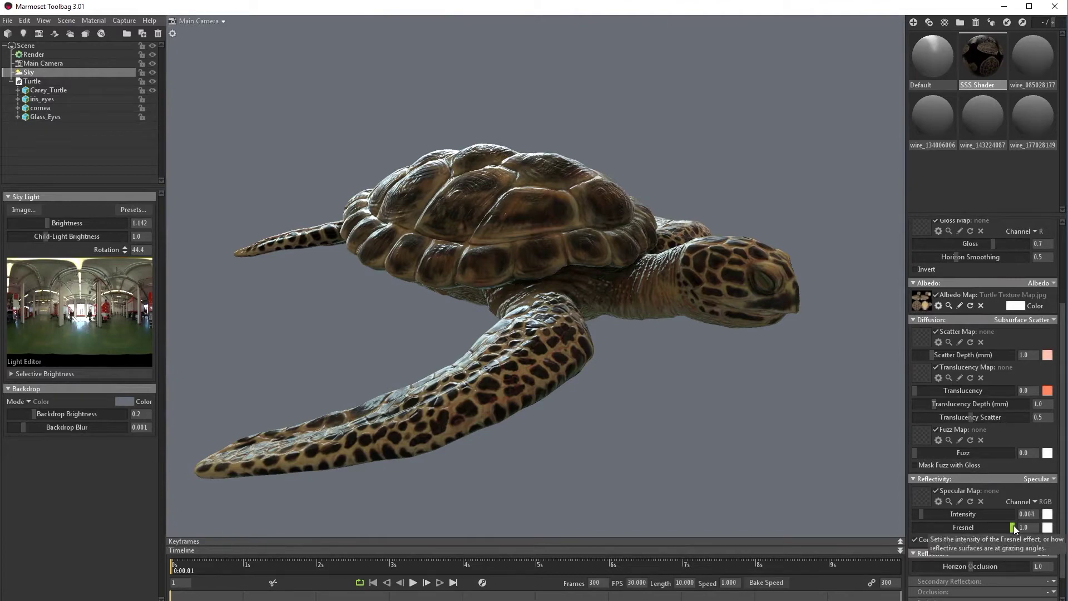
# Reduce the Fresnel strength to 0.16, checking the shading from different angles
pyautogui.moveTo(1014, 527); pyautogui.dragTo(967, 527)
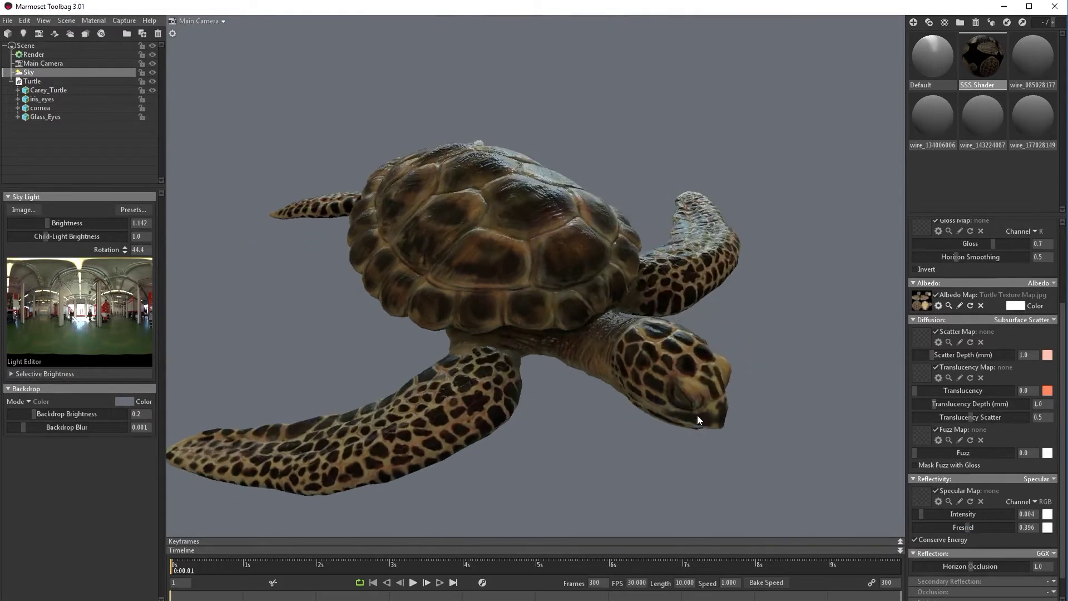
pyautogui.moveTo(697, 415); pyautogui.dragTo(753, 391)
pyautogui.moveTo(967, 527); pyautogui.dragTo(970, 528)
pyautogui.moveTo(835, 445); pyautogui.dragTo(861, 417)
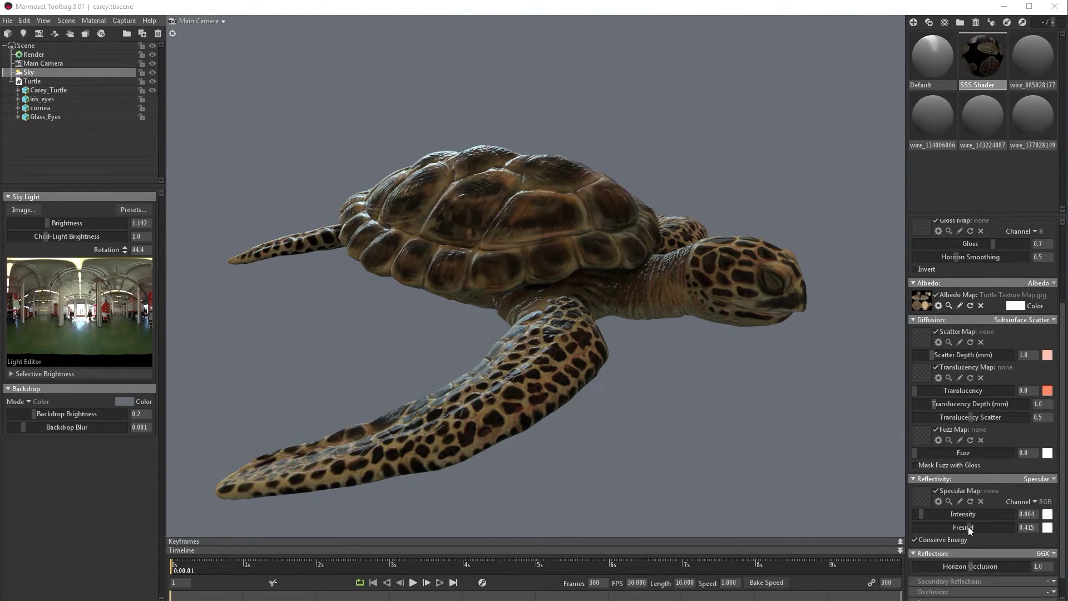
pyautogui.moveTo(968, 527); pyautogui.dragTo(943, 527)
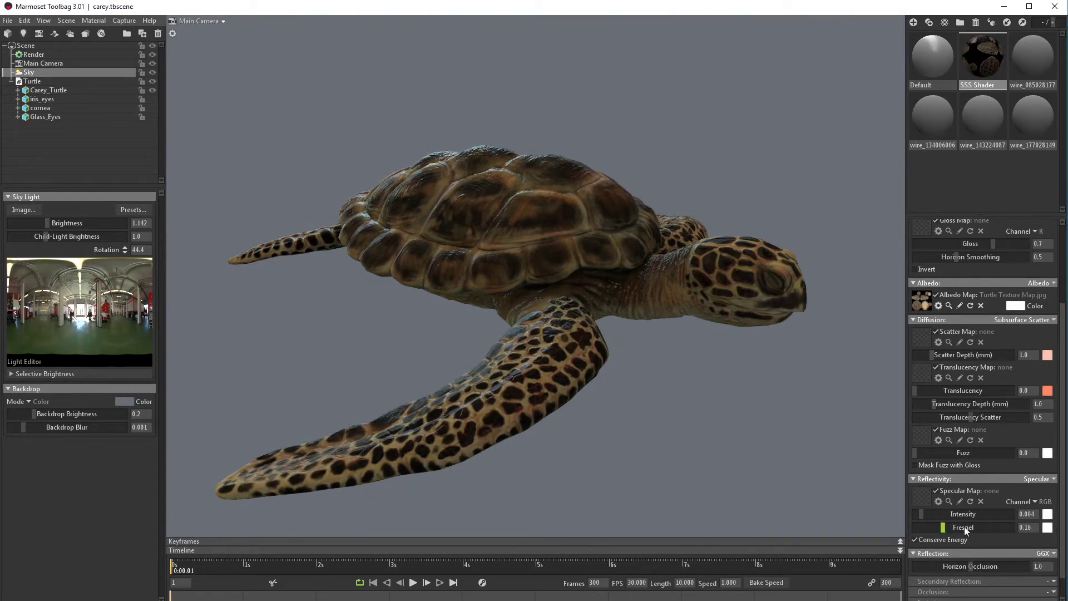
# Tint the Fresnel reflection light pink and raise its strength to 0.323
pyautogui.click(1047, 528)
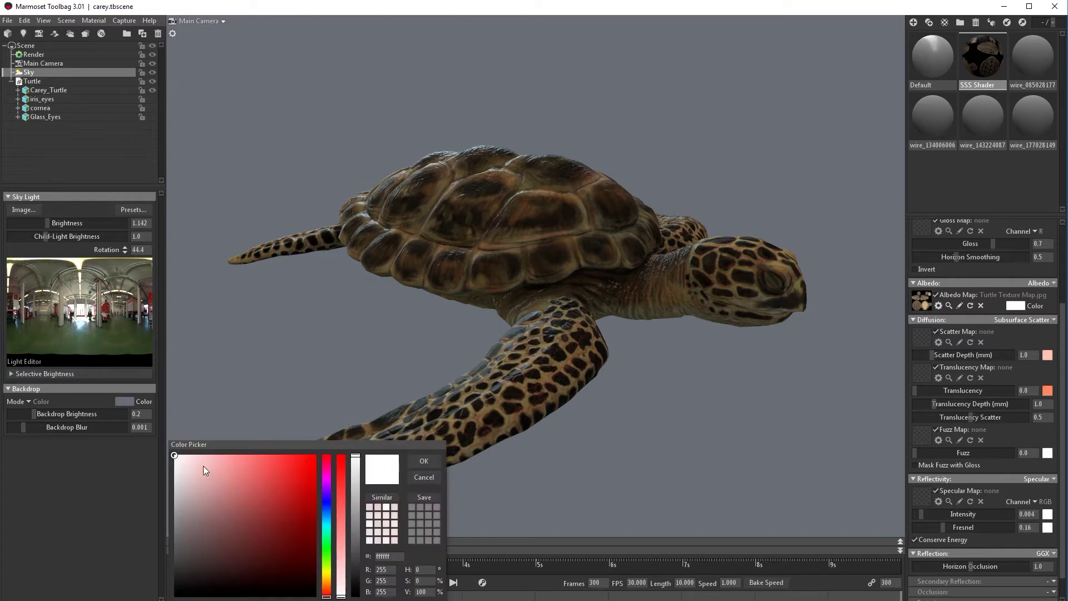
pyautogui.moveTo(204, 470)
pyautogui.mouseDown()
pyautogui.moveTo(190, 475)
pyautogui.moveTo(214, 461)
pyautogui.mouseUp()
pyautogui.click(423, 461)
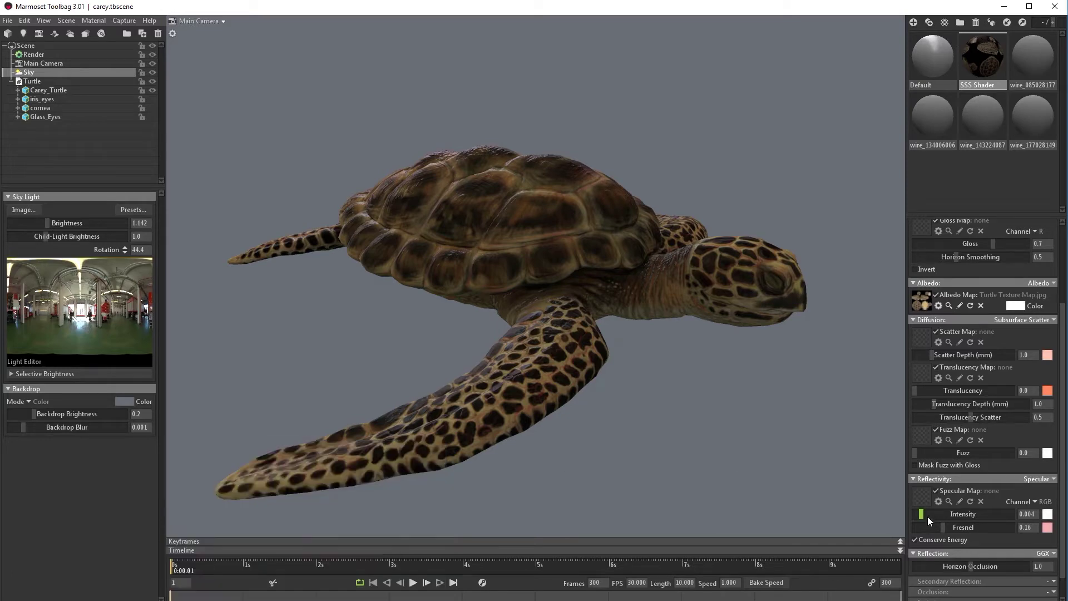
pyautogui.moveTo(944, 527); pyautogui.dragTo(947, 527)
pyautogui.moveTo(692, 398); pyautogui.dragTo(590, 395)
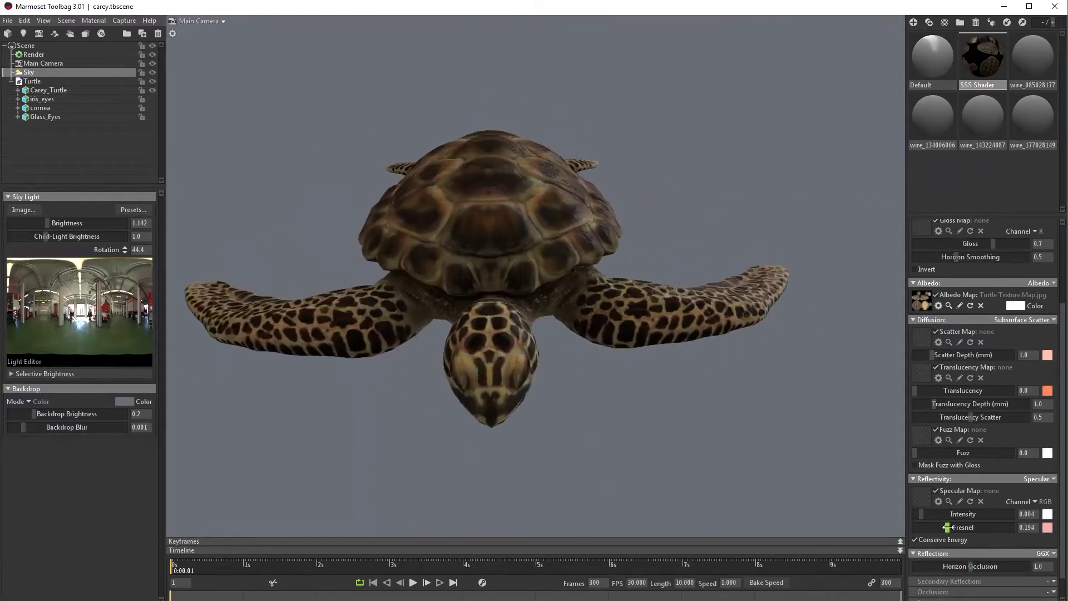
pyautogui.moveTo(947, 527); pyautogui.dragTo(961, 527)
pyautogui.moveTo(712, 445); pyautogui.dragTo(819, 346)
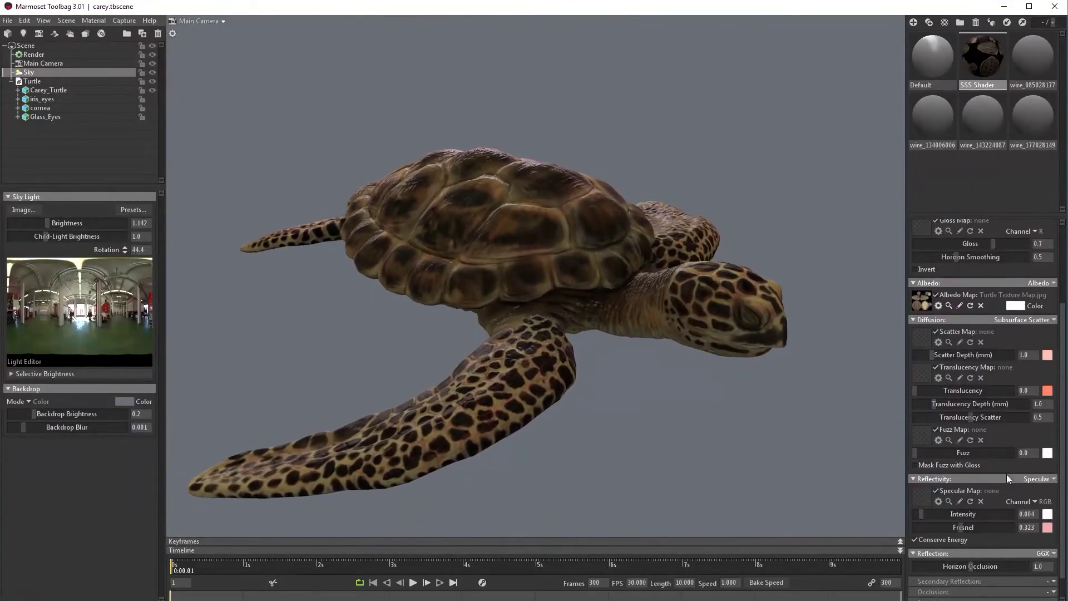
# Mute the pink Fresnel tint to a greyer shade and set strength to 0.25
pyautogui.click(1047, 527)
pyautogui.moveTo(232, 462); pyautogui.dragTo(193, 468)
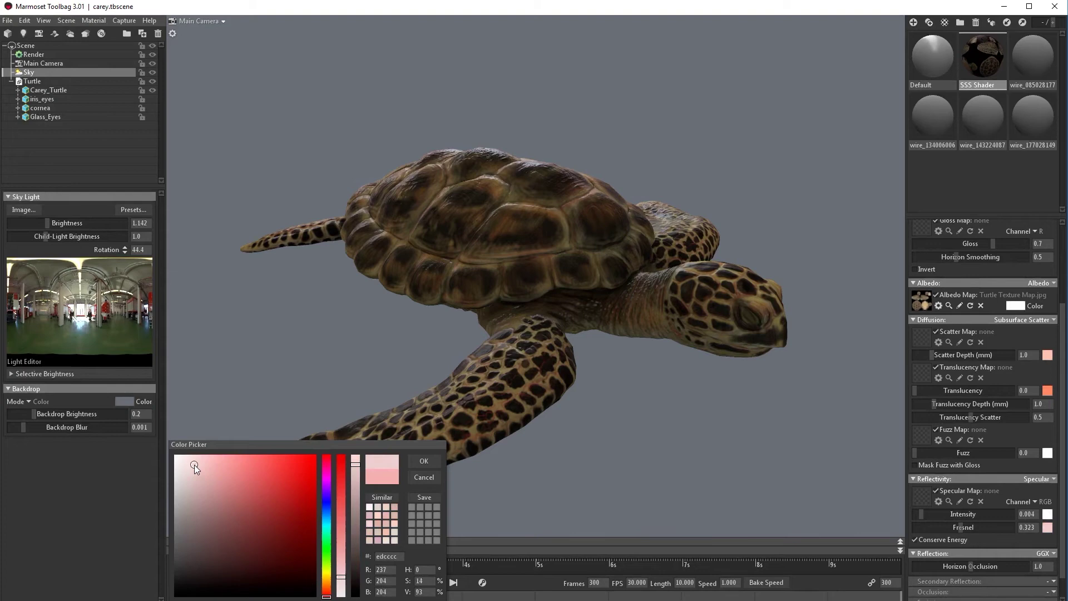
pyautogui.click(423, 461)
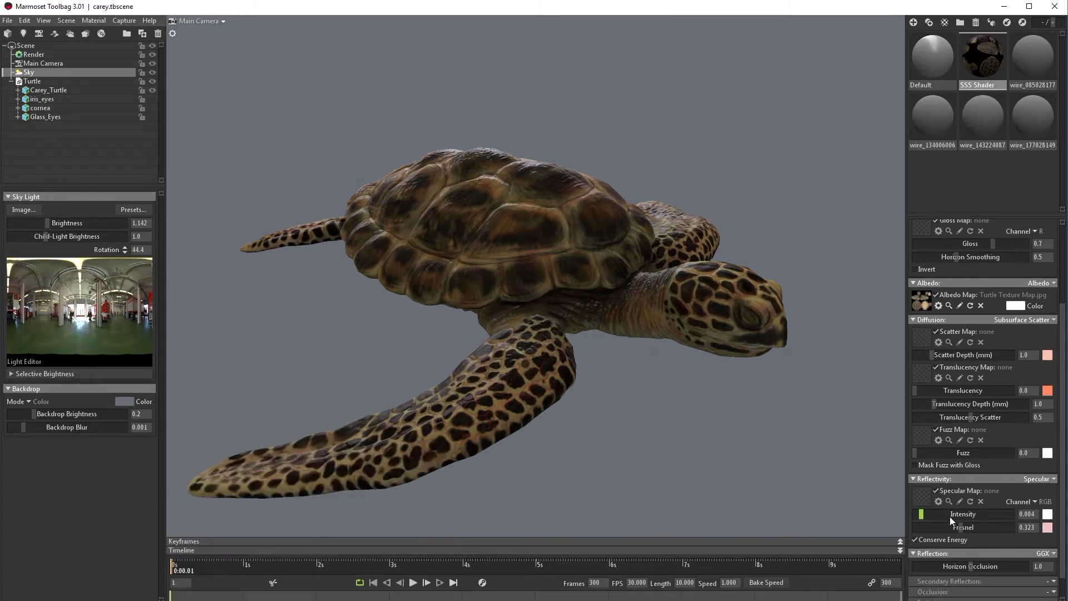
pyautogui.moveTo(960, 527); pyautogui.dragTo(953, 527)
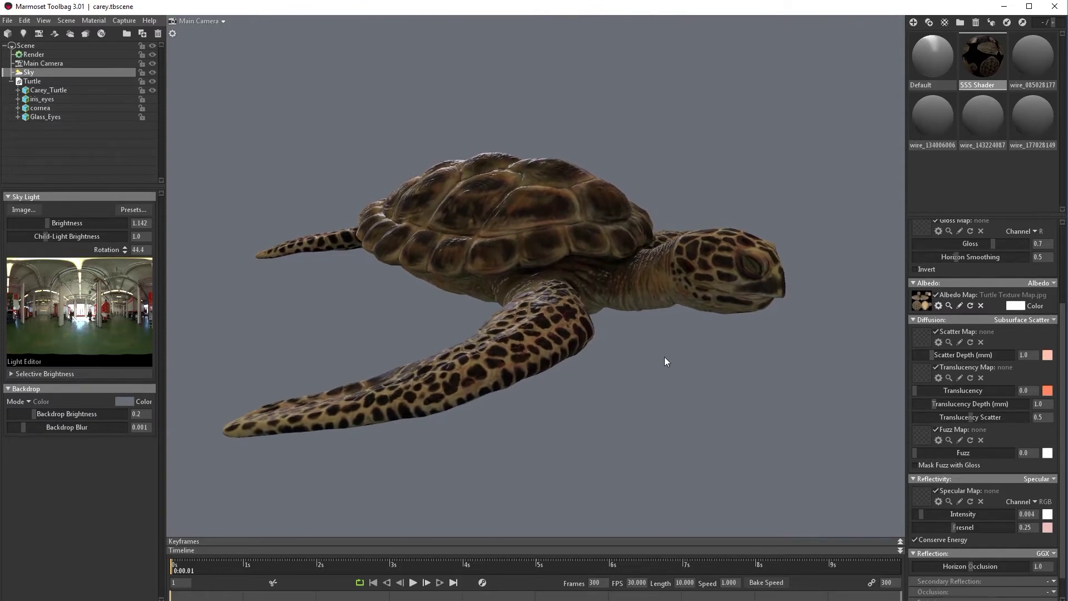
# Add a new light, Light 1, and position it up and to the left above the turtle's shell
pyautogui.click(23, 35)
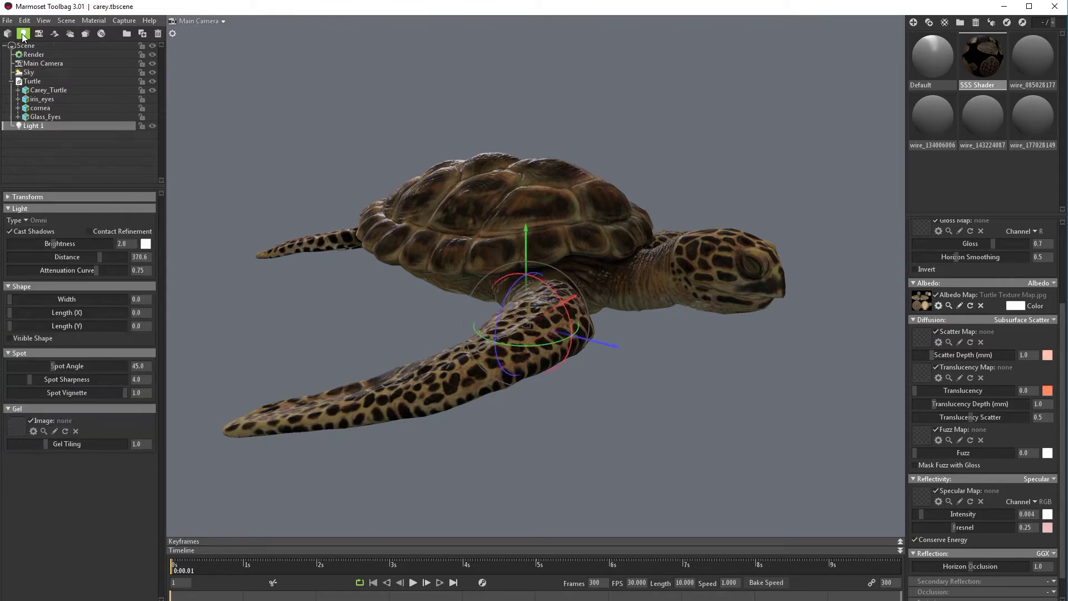
pyautogui.moveTo(530, 165); pyautogui.dragTo(542, 6)
pyautogui.moveTo(602, 102); pyautogui.dragTo(376, 98)
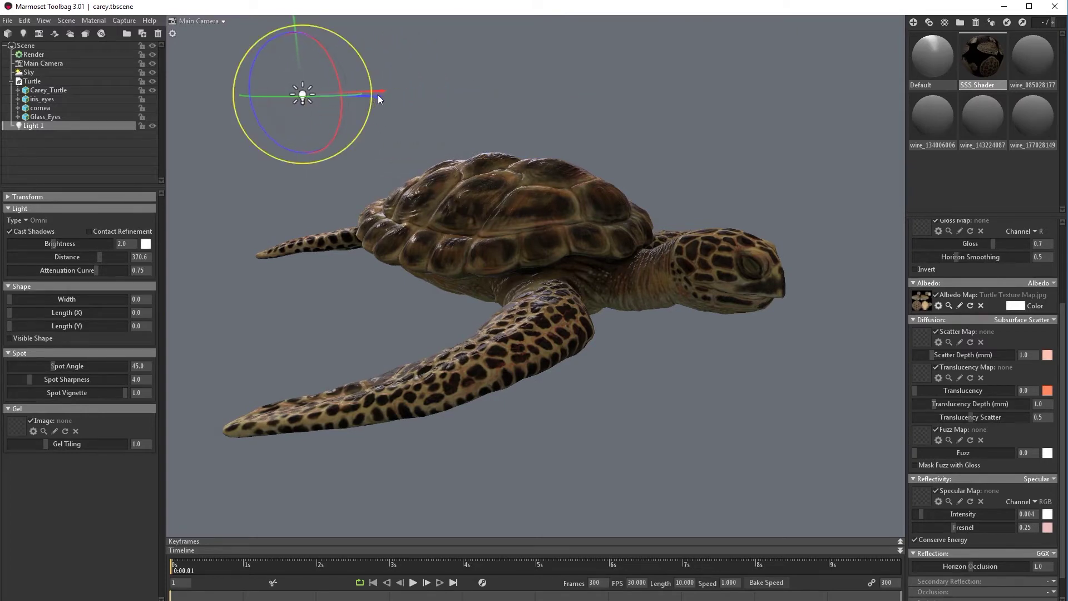
pyautogui.click(922, 195)
pyautogui.moveTo(905, 236); pyautogui.dragTo(560, 243)
pyautogui.moveTo(768, 317); pyautogui.dragTo(780, 291)
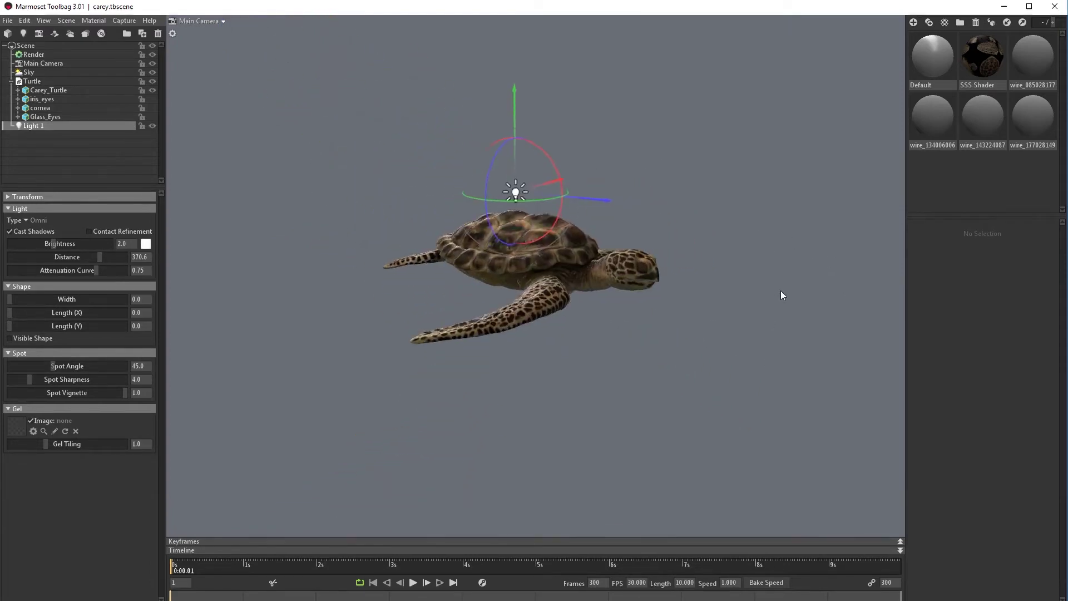
pyautogui.moveTo(780, 291); pyautogui.dragTo(761, 315, button='right')
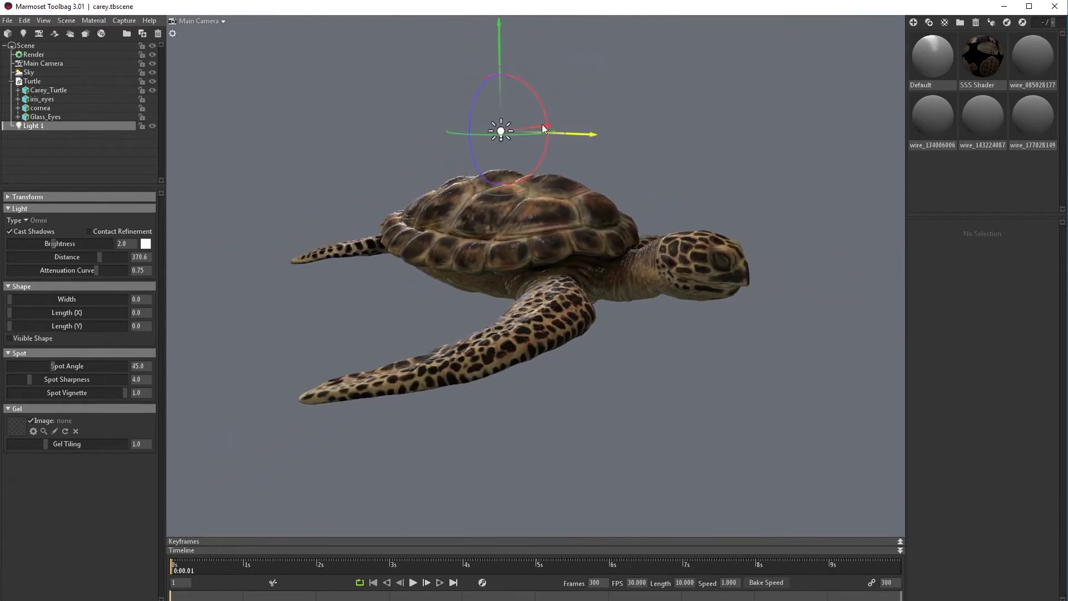
pyautogui.moveTo(539, 123); pyautogui.dragTo(656, 153)
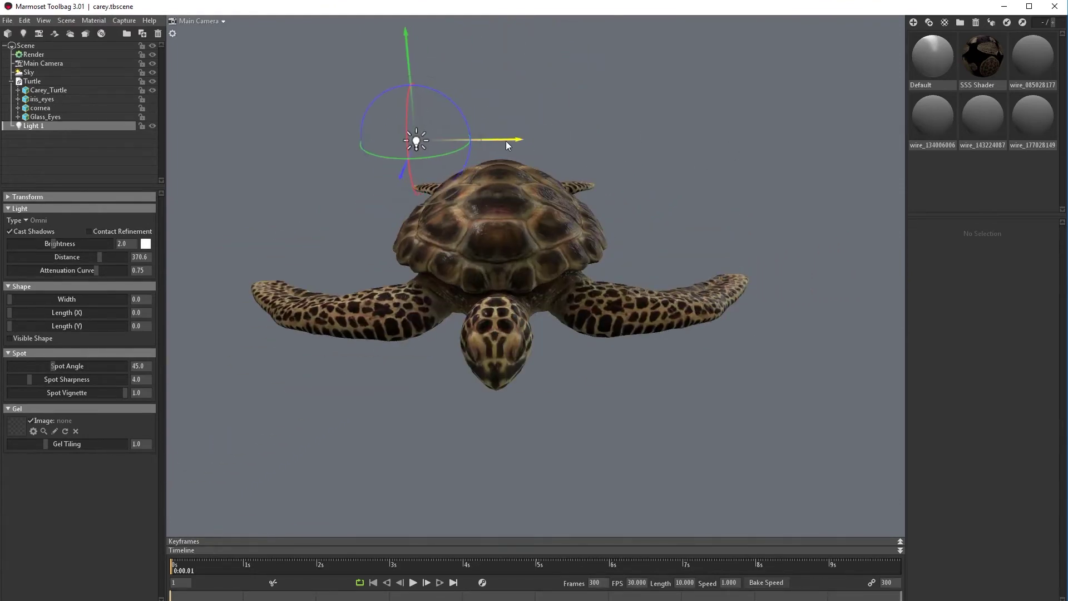
pyautogui.moveTo(506, 141); pyautogui.dragTo(470, 141)
pyautogui.moveTo(366, 54); pyautogui.dragTo(346, 8)
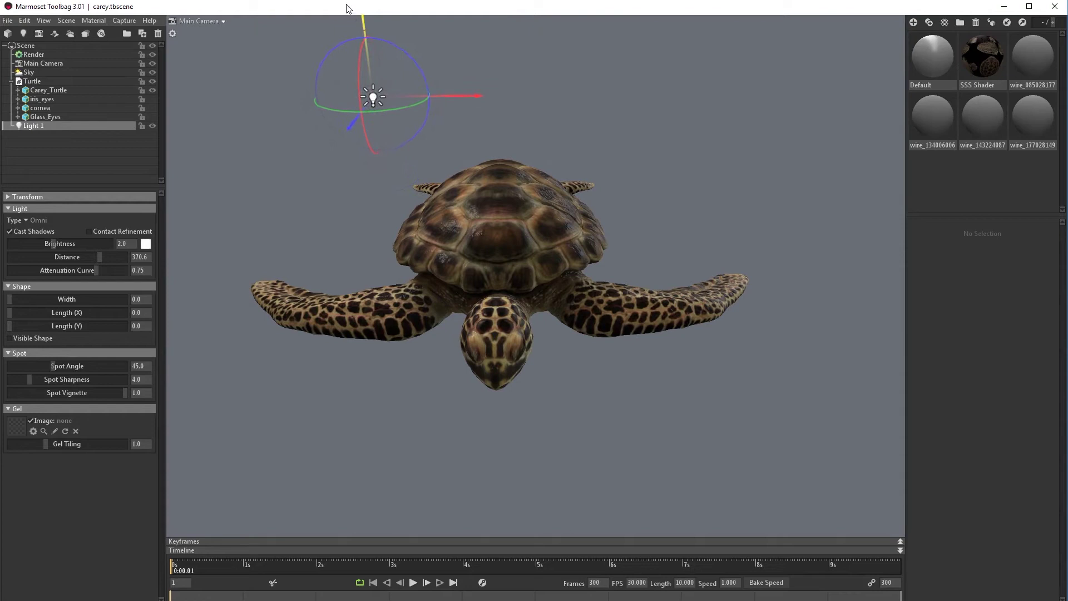
# Frame the turtle from a three-quarter side view and raise Light 1's brightness to 3.015
pyautogui.moveTo(802, 178); pyautogui.dragTo(886, 165)
pyautogui.moveTo(781, 177); pyautogui.dragTo(784, 198, button='right')
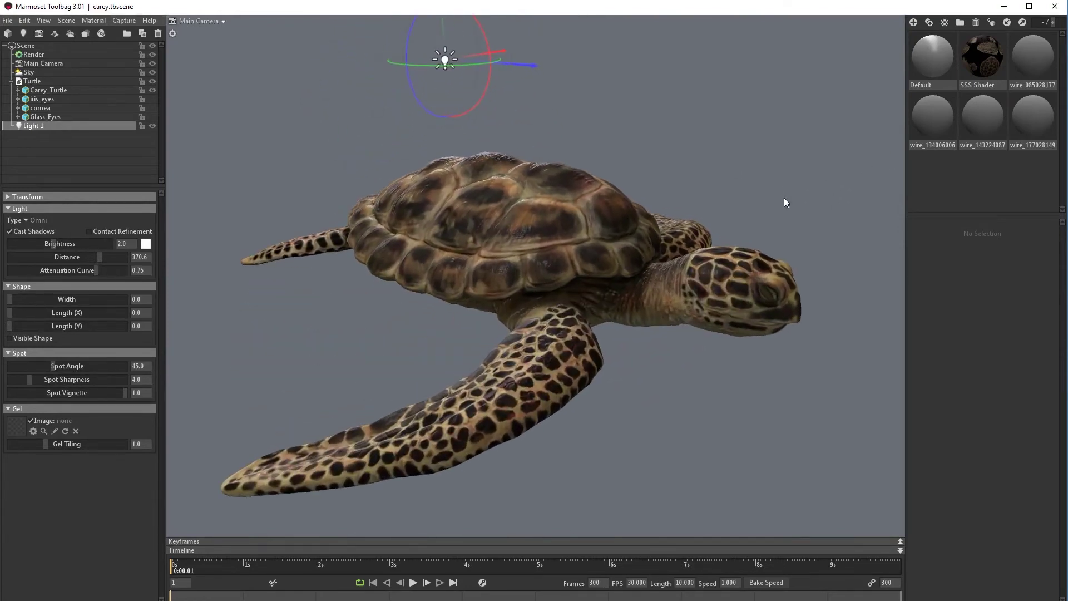
pyautogui.moveTo(784, 199); pyautogui.dragTo(818, 186)
pyautogui.moveTo(818, 186)
pyautogui.mouseDown(button='right')
pyautogui.moveTo(809, 203)
pyautogui.moveTo(806, 184)
pyautogui.mouseUp(button='right')
pyautogui.click(985, 56)
pyautogui.moveTo(758, 122); pyautogui.dragTo(754, 135)
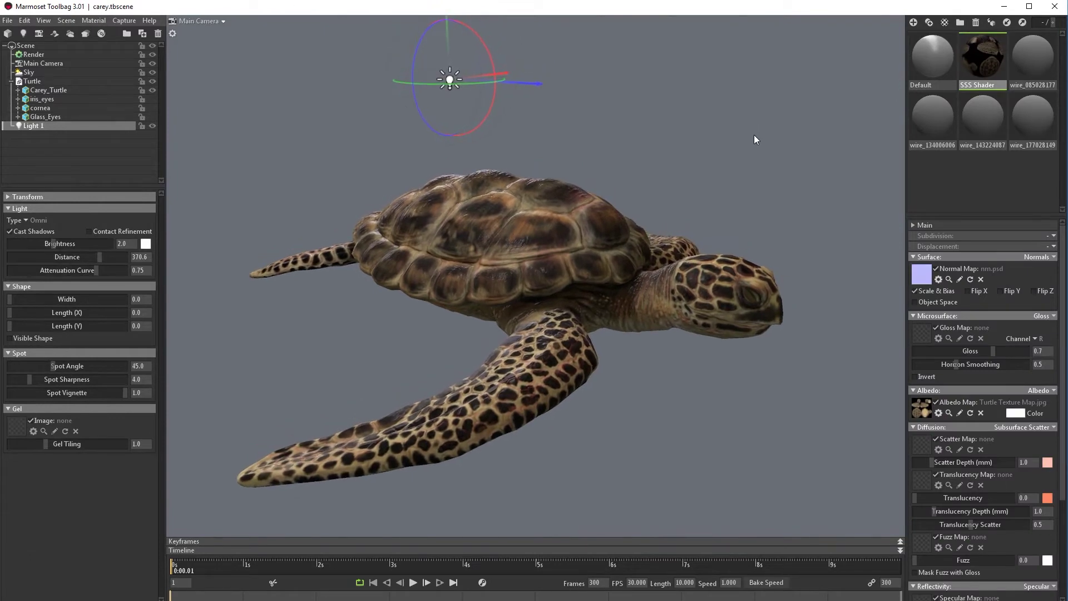
pyautogui.moveTo(51, 241); pyautogui.dragTo(58, 244)
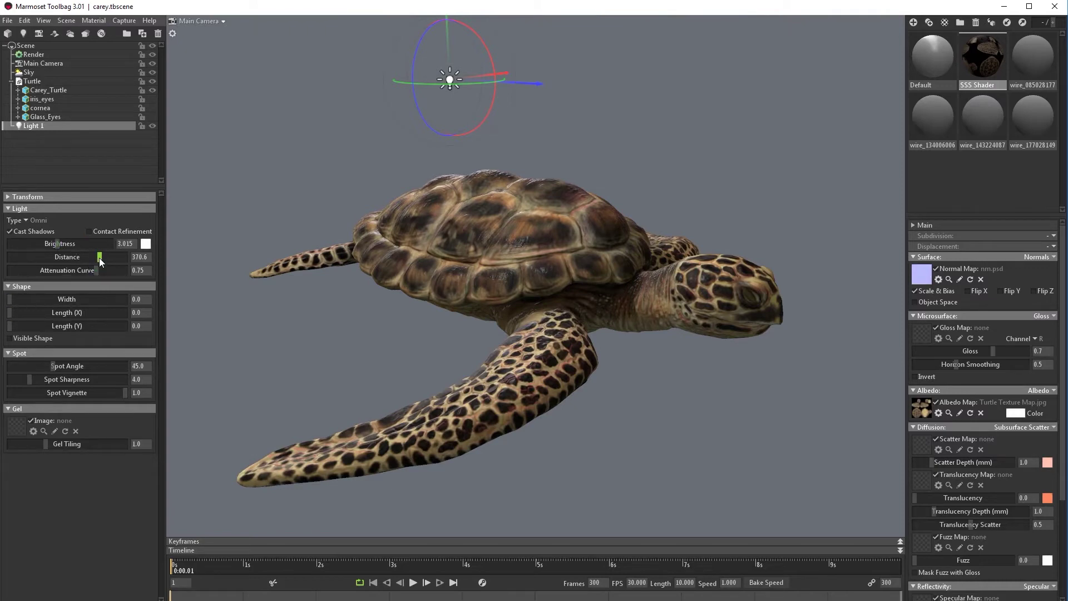
# Shorten the light's distance to 358.9 and aim the camera at the light
pyautogui.moveTo(99, 258); pyautogui.dragTo(99, 257)
pyautogui.click(28, 197)
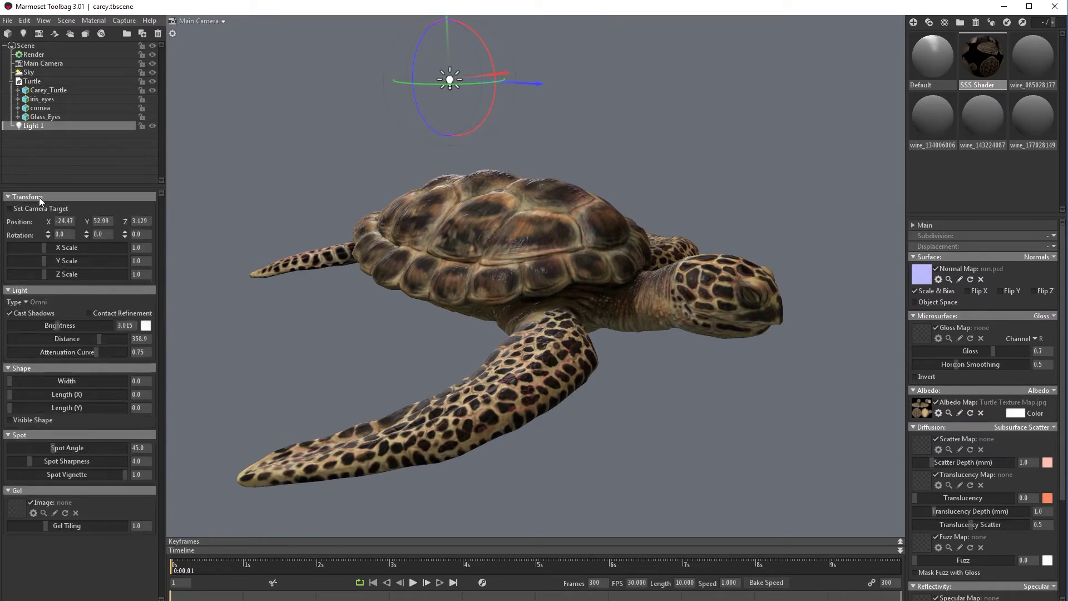
pyautogui.click(10, 208)
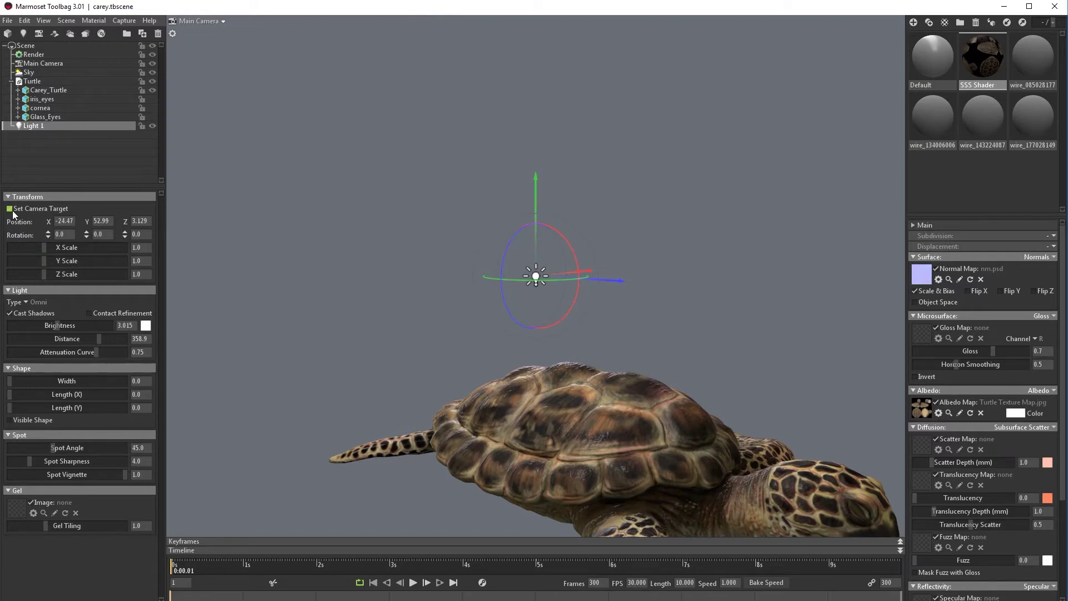
# Move Light 1 further left and slightly lower, to Y 53.79 and Z -2.389
pyautogui.moveTo(755, 362); pyautogui.dragTo(746, 220)
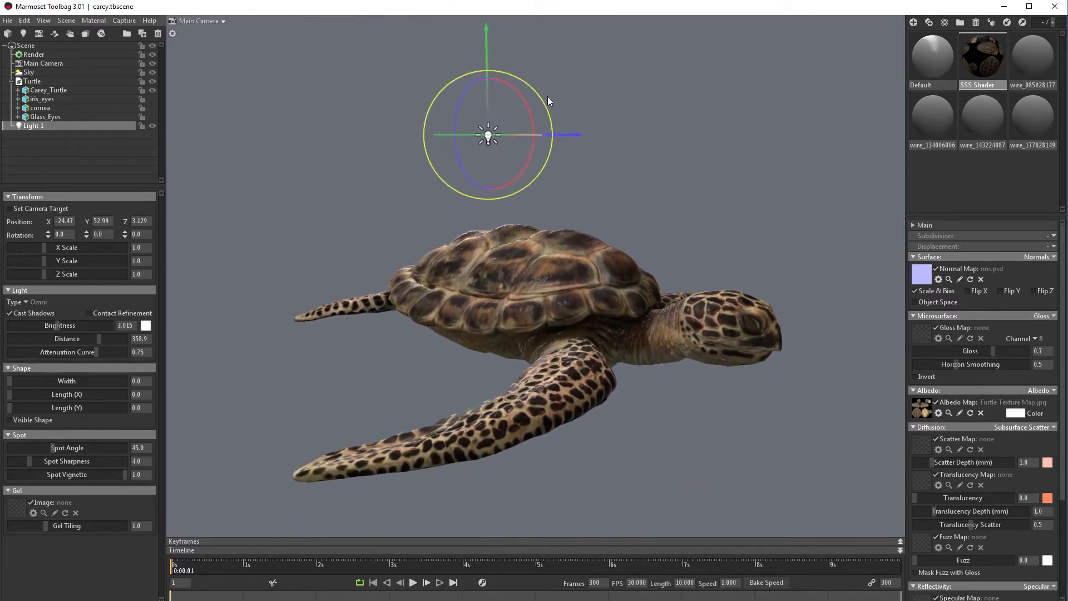
pyautogui.moveTo(565, 134); pyautogui.dragTo(533, 139)
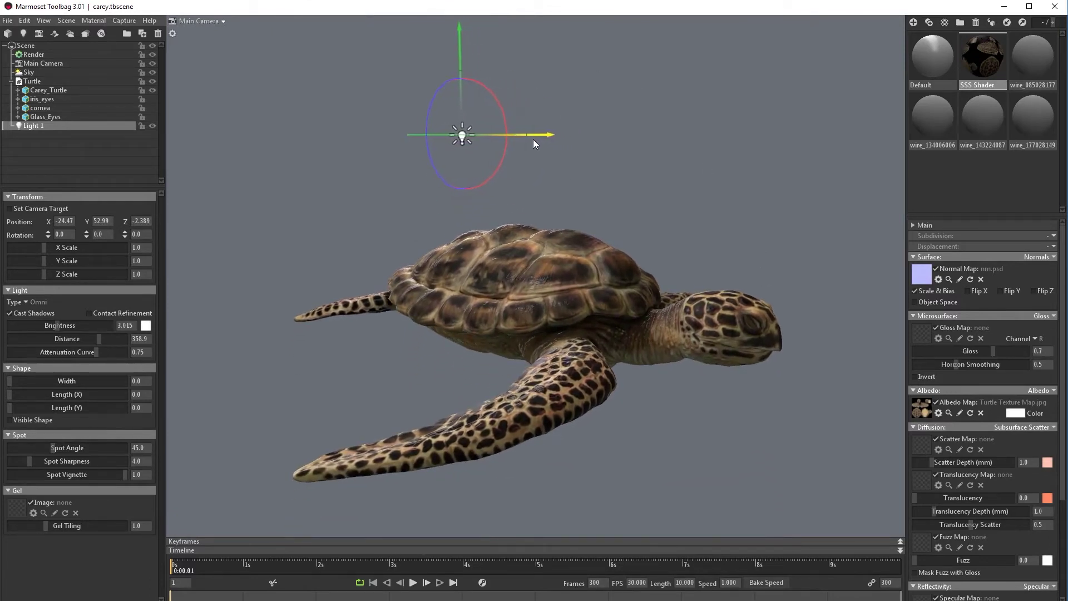
pyautogui.moveTo(463, 58)
pyautogui.mouseDown()
pyautogui.moveTo(452, 89)
pyautogui.moveTo(449, 48)
pyautogui.mouseUp()
pyautogui.moveTo(571, 164); pyautogui.dragTo(650, 384)
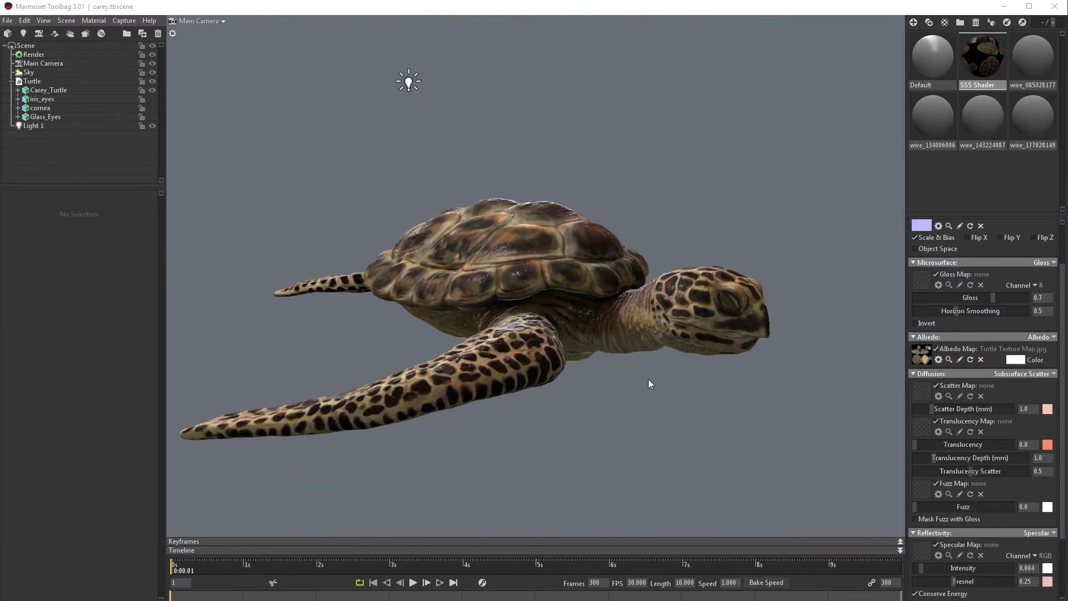
# Load Turtle Scatter Map.jpg as the scatter map and set a near-white scatter depth colour
pyautogui.click(922, 391)
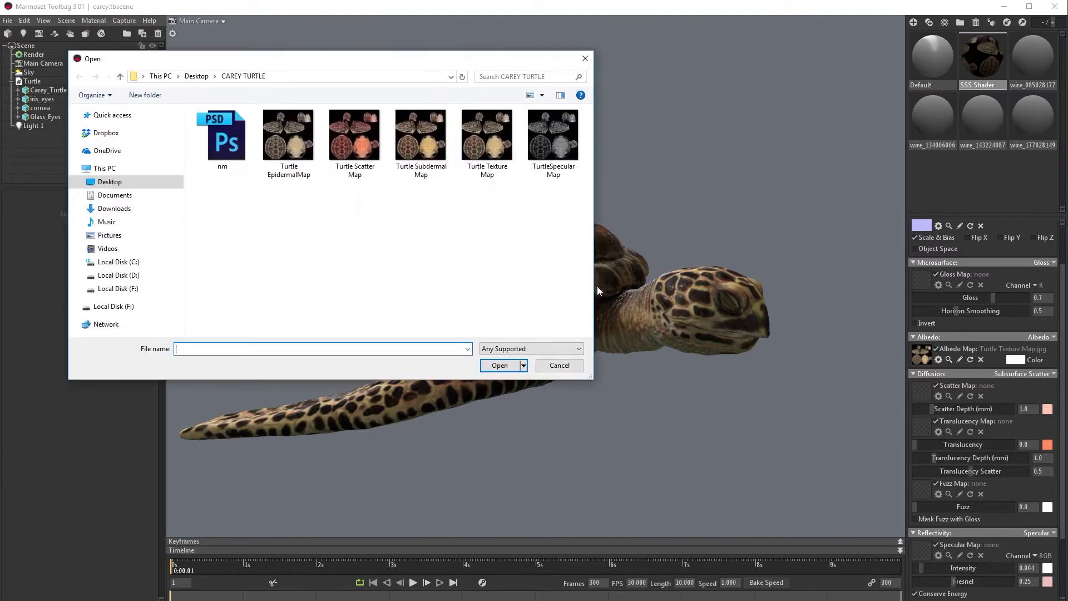
pyautogui.click(358, 143)
pyautogui.click(505, 368)
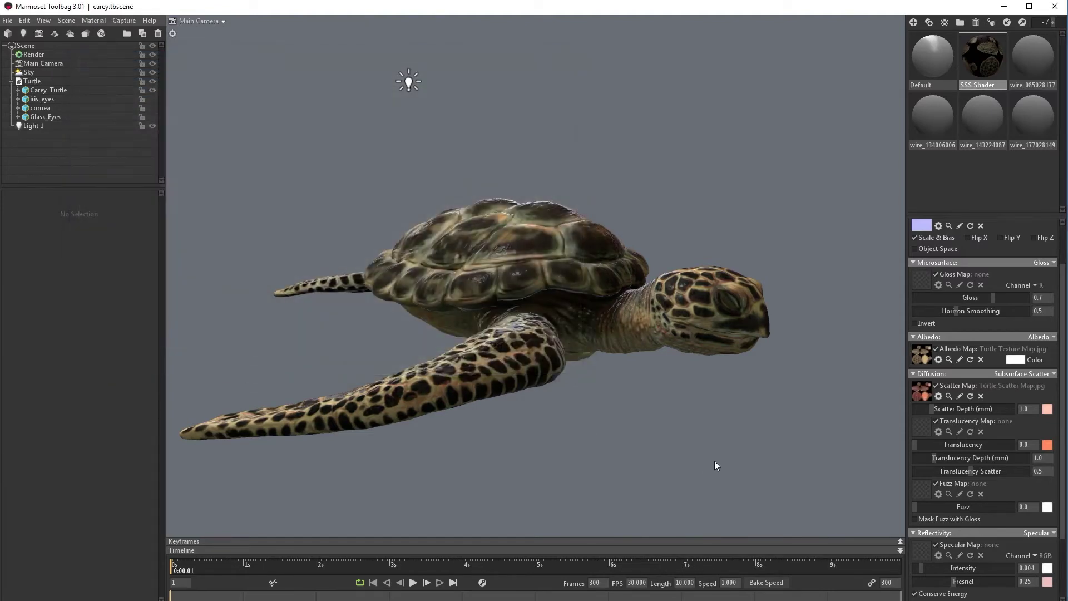
pyautogui.click(1047, 410)
pyautogui.moveTo(216, 456)
pyautogui.mouseDown()
pyautogui.moveTo(164, 465)
pyautogui.moveTo(171, 456)
pyautogui.mouseUp()
pyautogui.click(421, 461)
# Set the turtle skin's scatter depth to 0.962
pyautogui.moveTo(946, 409)
pyautogui.mouseDown()
pyautogui.moveTo(980, 410)
pyautogui.moveTo(932, 409)
pyautogui.mouseUp()
pyautogui.scroll(6, 815, 376)
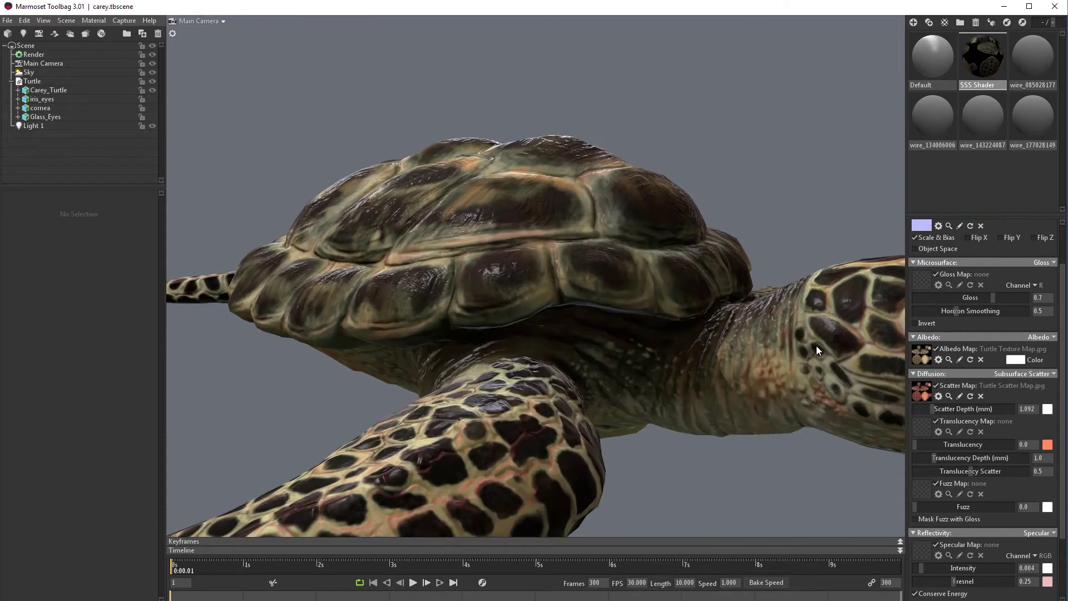
pyautogui.moveTo(817, 346); pyautogui.dragTo(658, 327)
pyautogui.scroll(3, 733, 394)
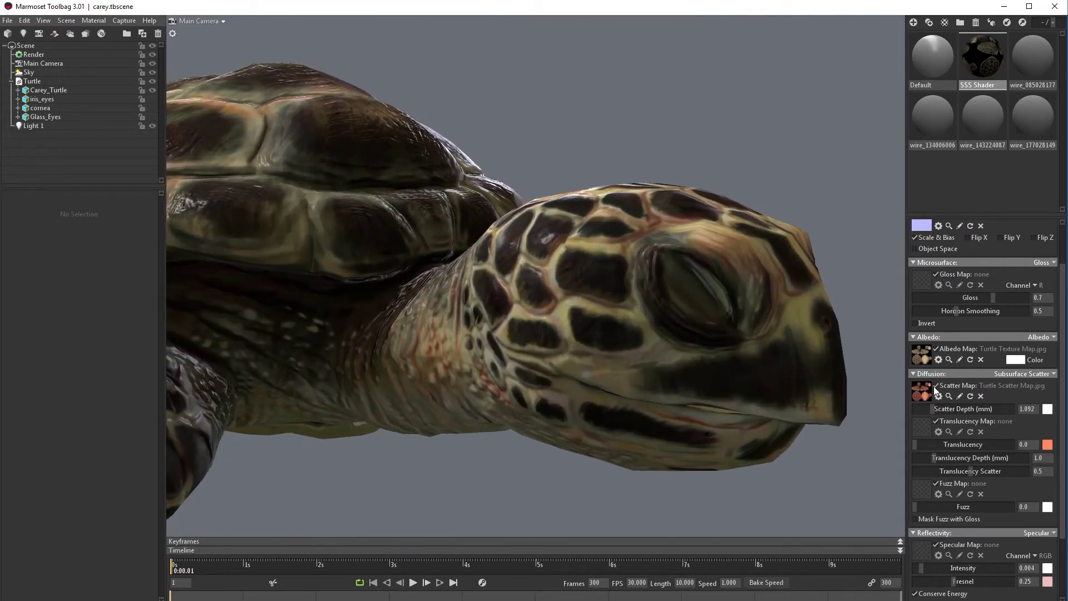
pyautogui.moveTo(929, 409)
pyautogui.mouseDown()
pyautogui.moveTo(941, 409)
pyautogui.moveTo(921, 409)
pyautogui.mouseUp()
pyautogui.scroll(-5, 656, 289)
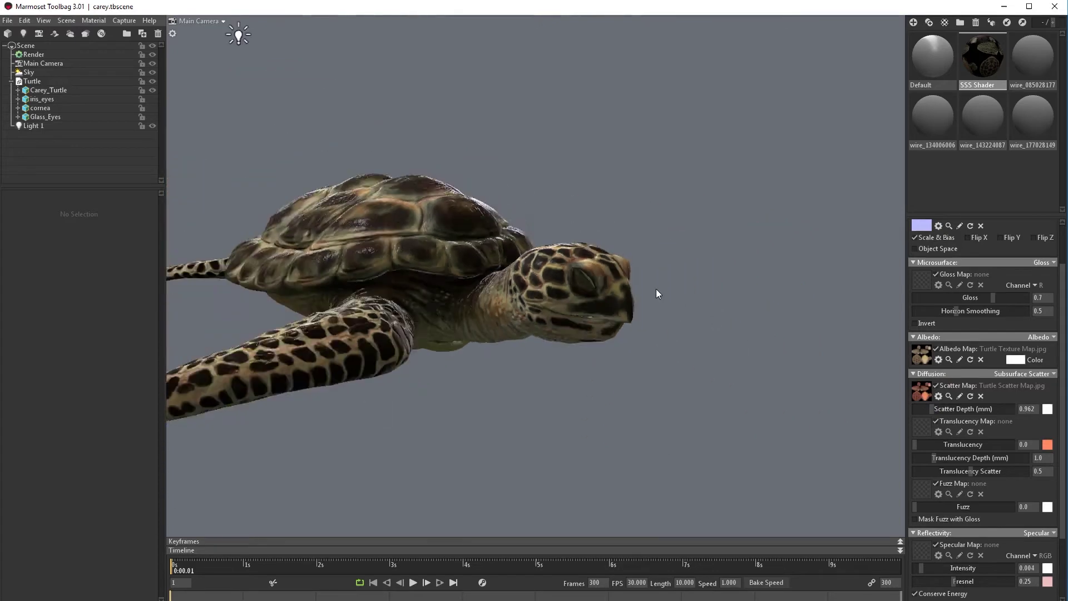
pyautogui.moveTo(657, 289); pyautogui.dragTo(678, 378)
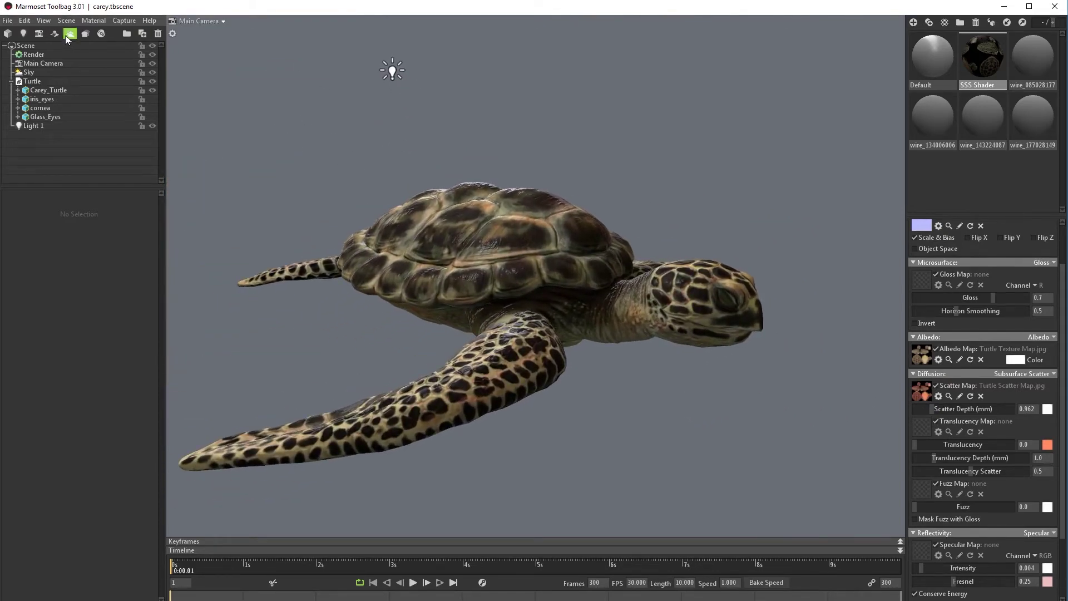
# Add Light 2 and raise it high above the turtle to Y 67.85
pyautogui.click(22, 34)
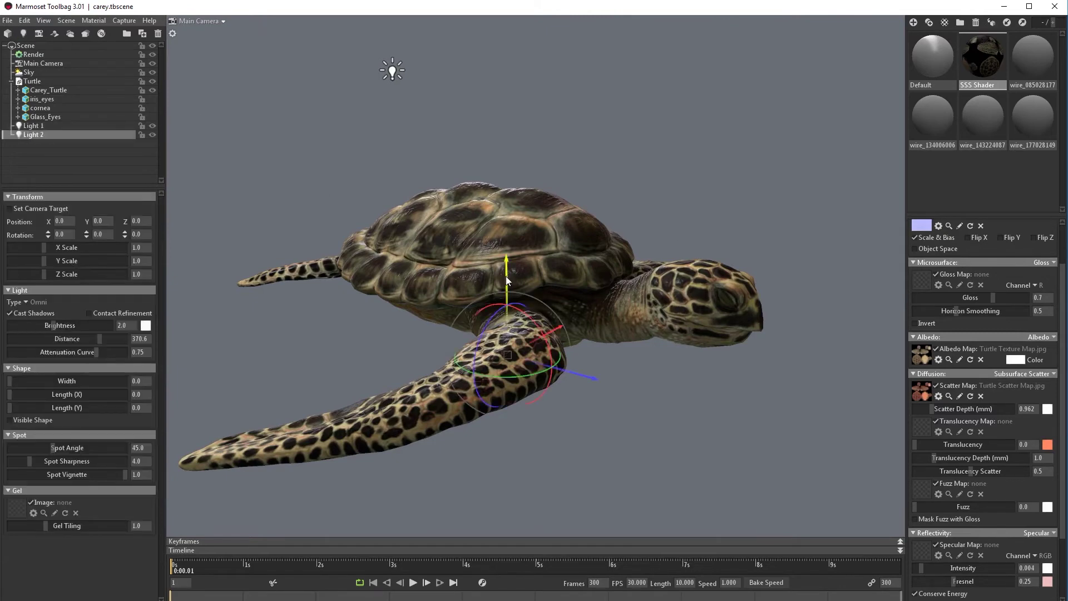
pyautogui.moveTo(505, 276); pyautogui.dragTo(504, 45)
pyautogui.moveTo(633, 131); pyautogui.dragTo(722, 162)
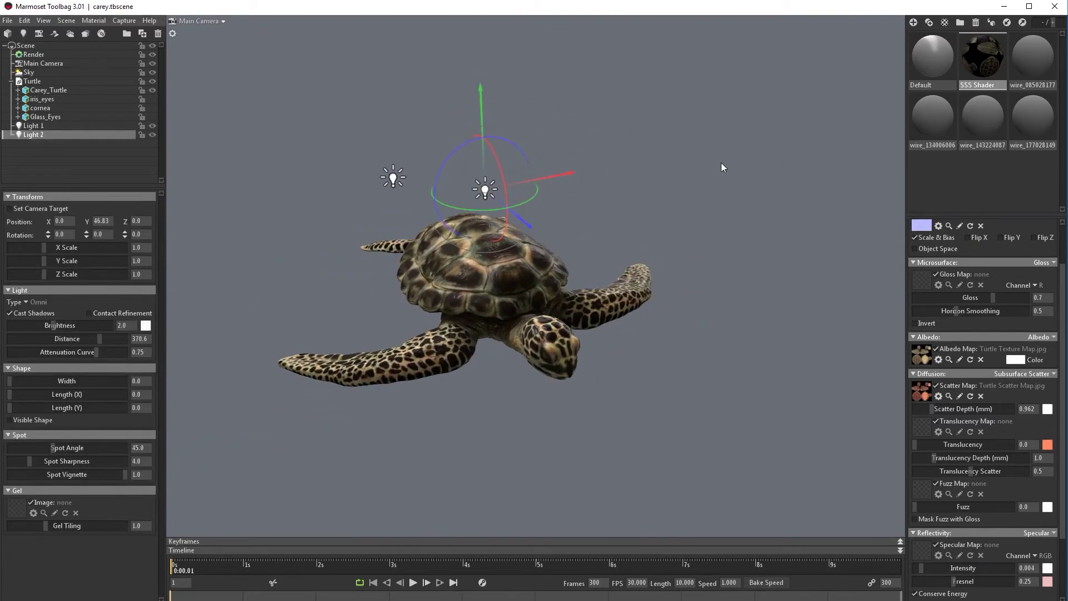
pyautogui.moveTo(483, 108); pyautogui.dragTo(480, 21)
pyautogui.moveTo(696, 201); pyautogui.dragTo(767, 221)
pyautogui.scroll(3, 767, 222)
# Use caustic 01 from Desktop > MAPS as Light 2's gel image
pyautogui.click(20, 505)
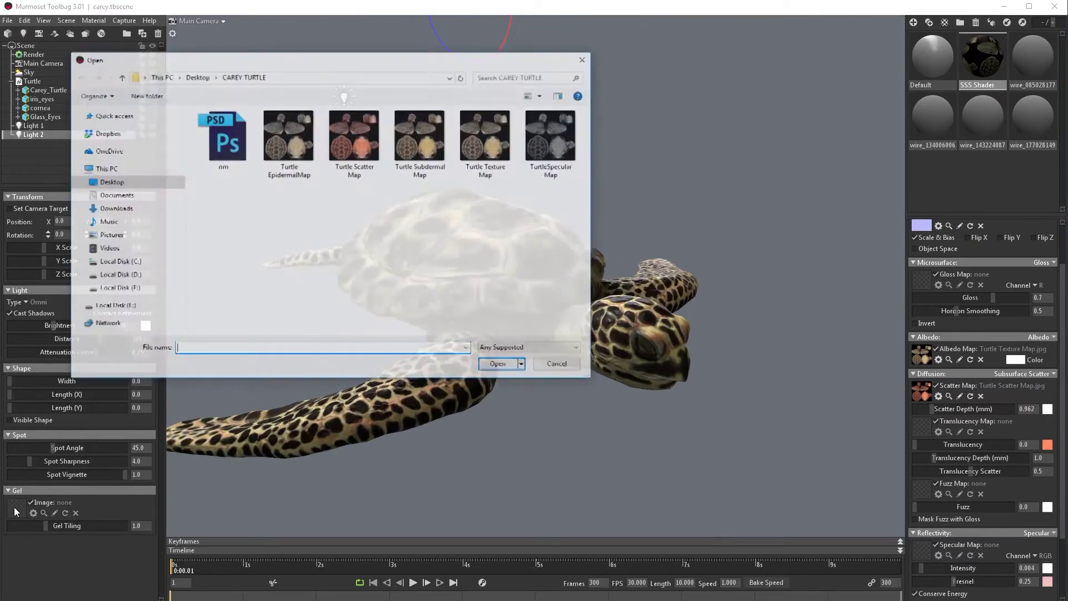
pyautogui.click(198, 76)
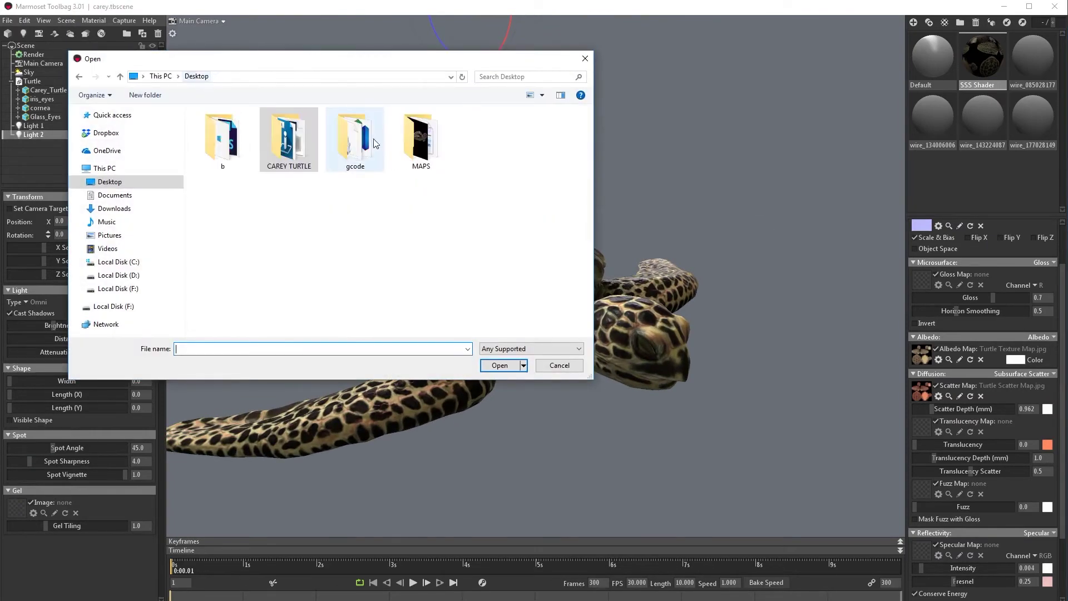
pyautogui.doubleClick(421, 136)
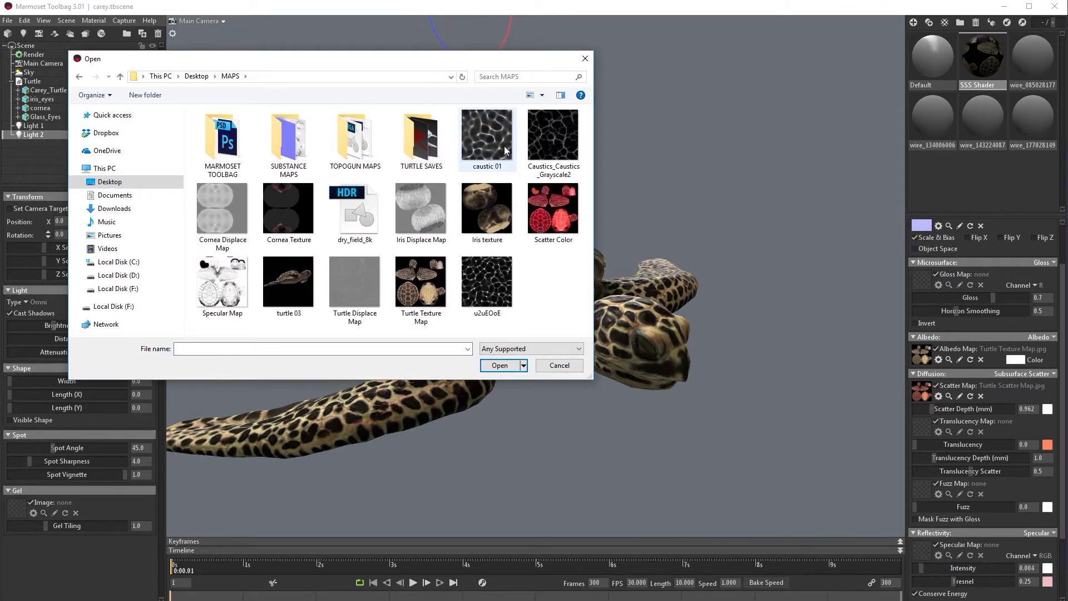
pyautogui.click(487, 136)
pyautogui.click(499, 365)
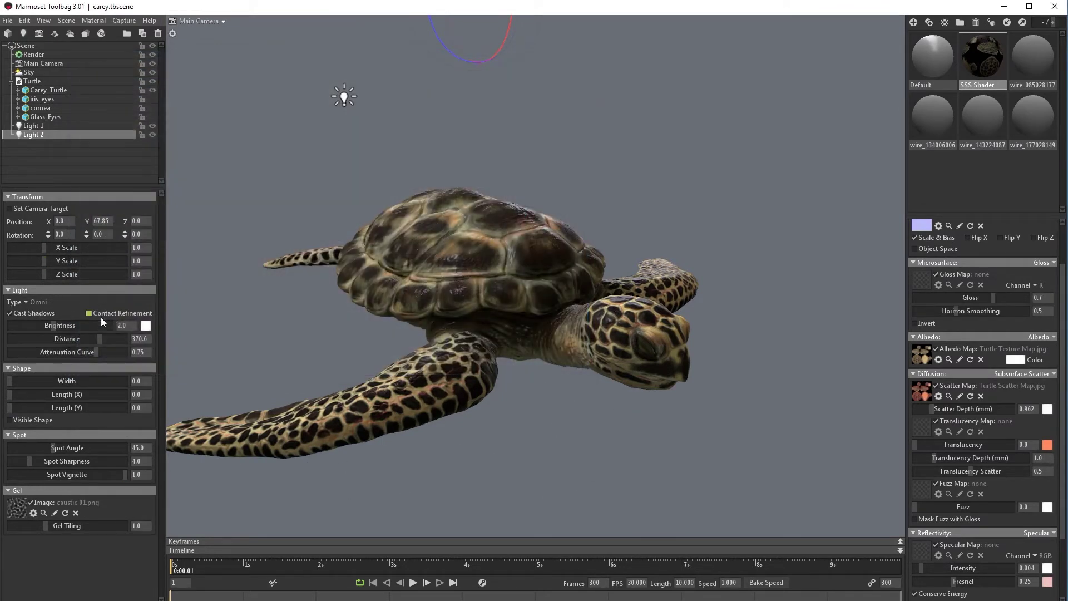
# Brighten Light 2 to 99.33, tile its gel at 2.311 and rotate it to 87.3
pyautogui.moveTo(55, 325); pyautogui.dragTo(104, 325)
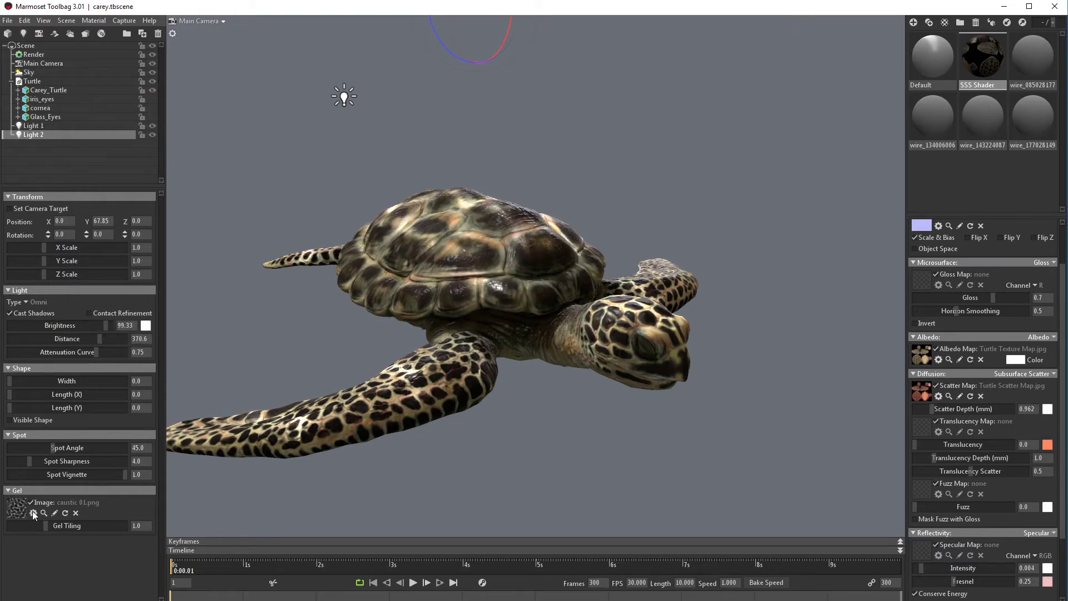
pyautogui.moveTo(51, 525); pyautogui.dragTo(66, 525)
pyautogui.moveTo(599, 450); pyautogui.dragTo(539, 489)
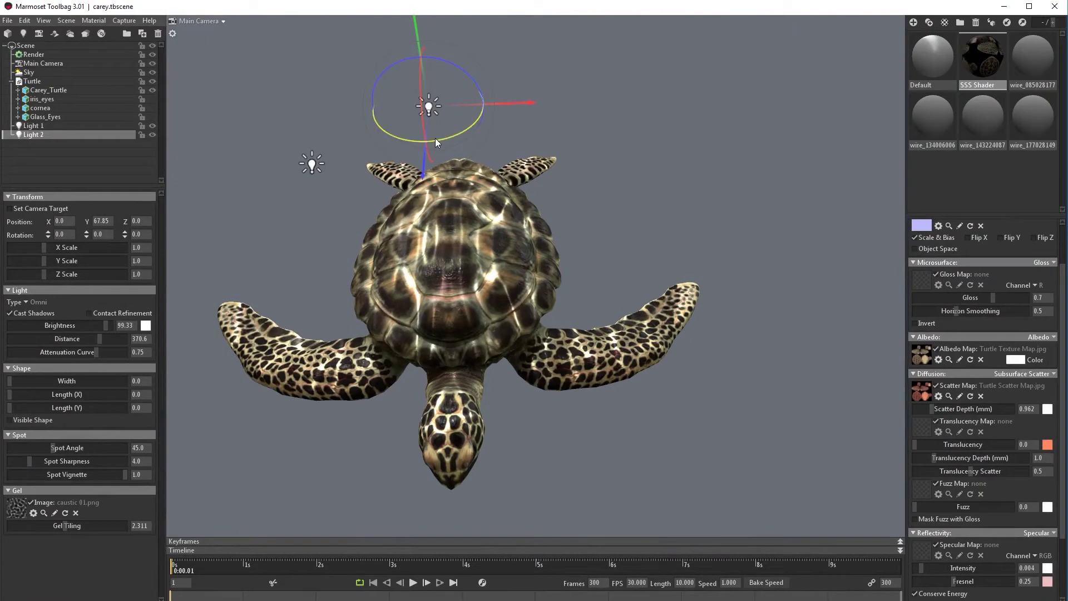
pyautogui.moveTo(435, 138); pyautogui.dragTo(501, 140)
pyautogui.moveTo(650, 180); pyautogui.dragTo(591, 183)
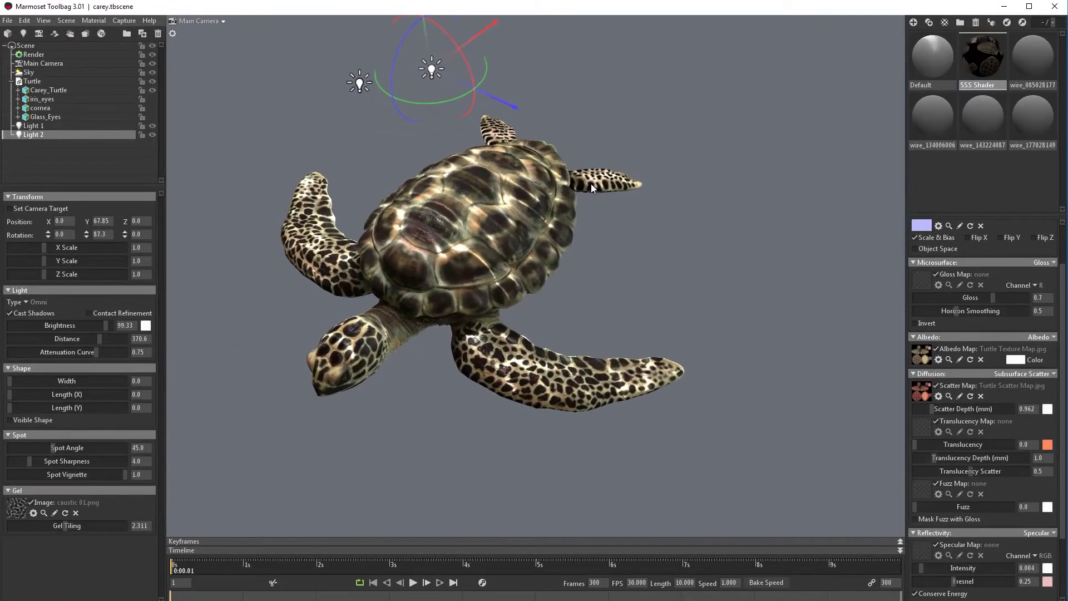
pyautogui.moveTo(673, 66); pyautogui.dragTo(679, 104)
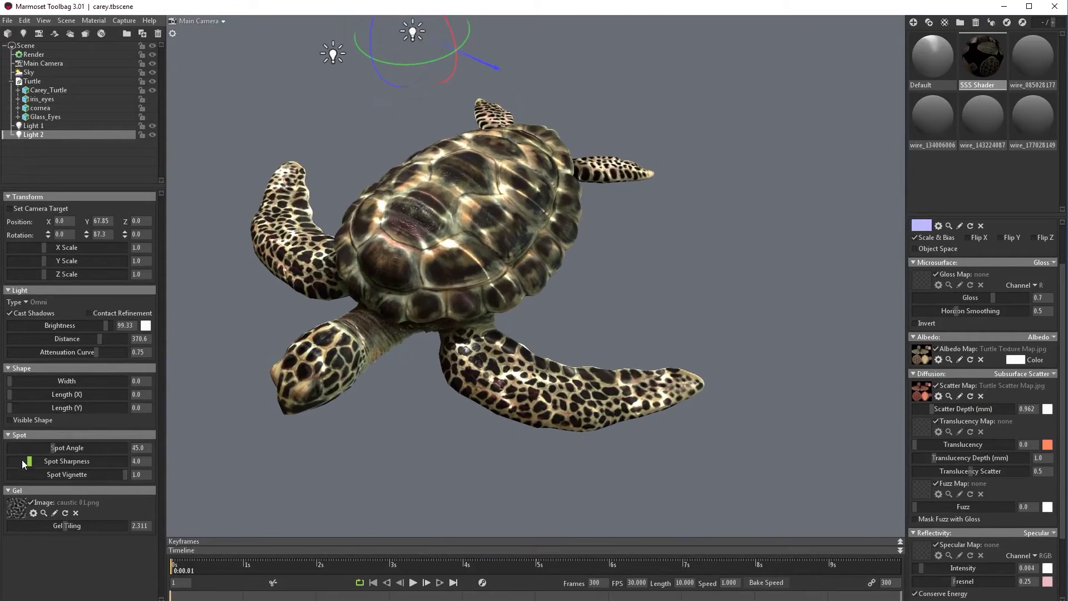
# Try u2uEOoE and Caustics_Caustics_Grayscale2 as alternative gel images for Light 2
pyautogui.click(17, 508)
pyautogui.click(487, 284)
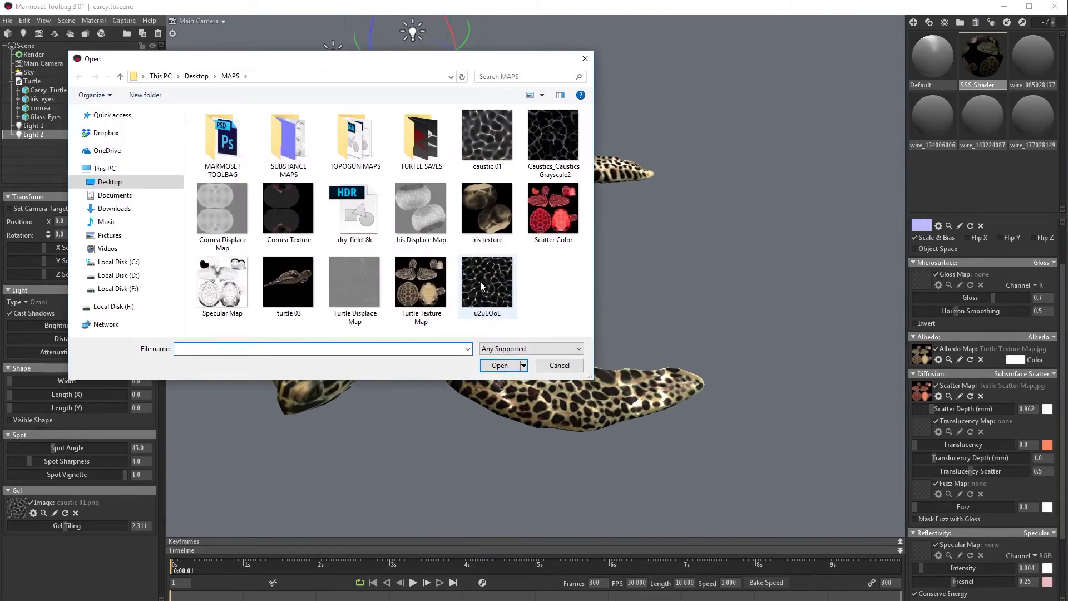
pyautogui.click(491, 365)
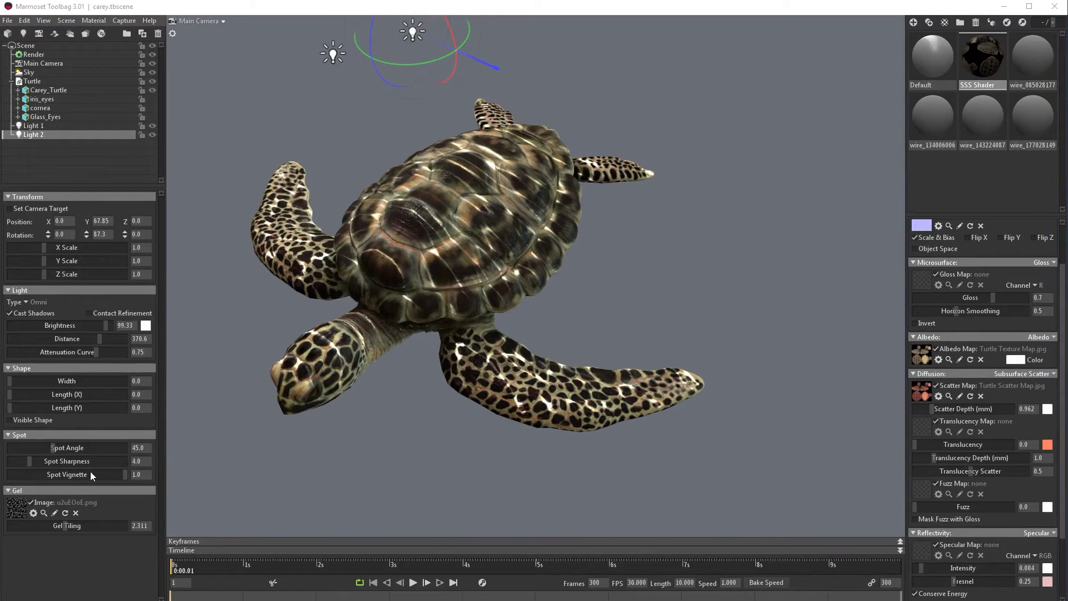
pyautogui.click(18, 508)
pyautogui.click(553, 136)
pyautogui.click(499, 366)
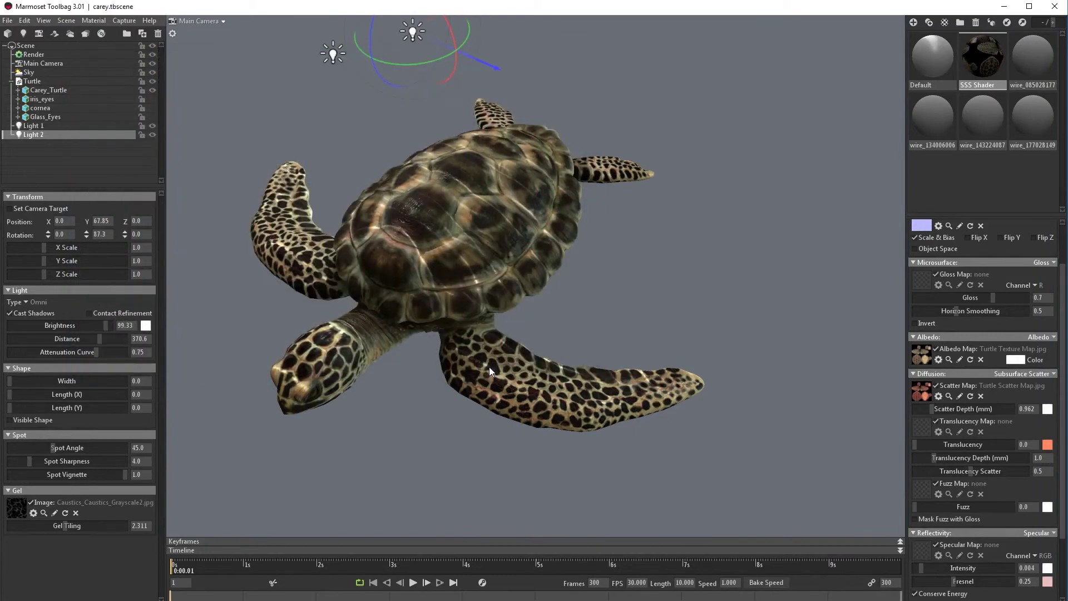
pyautogui.moveTo(728, 233); pyautogui.dragTo(242, 405)
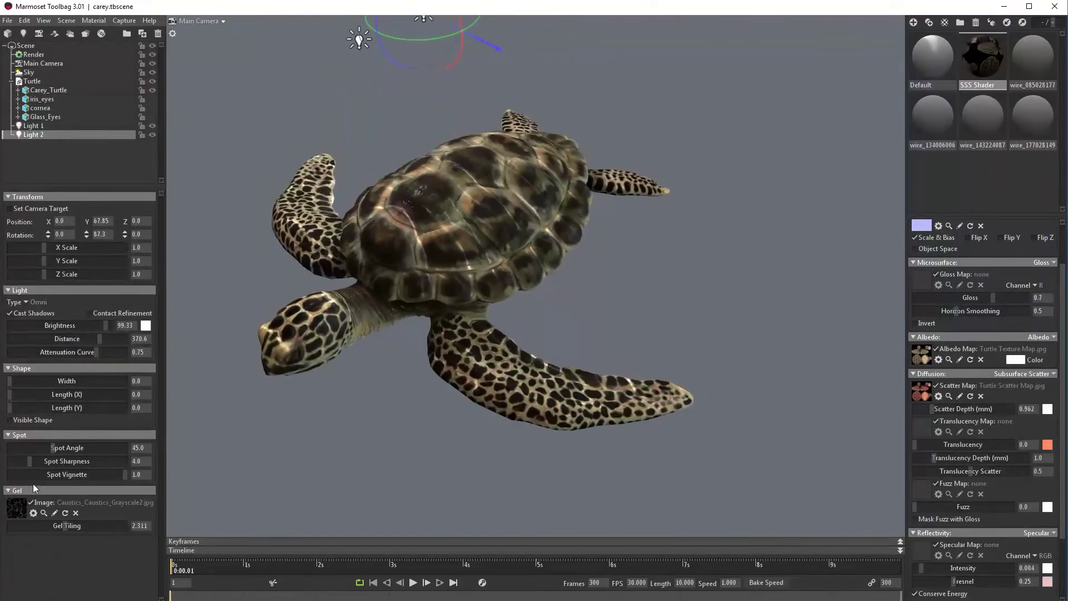
# Restore caustic 01 as Light 2's gel image and view the turtle from the side
pyautogui.click(23, 500)
pyautogui.click(487, 137)
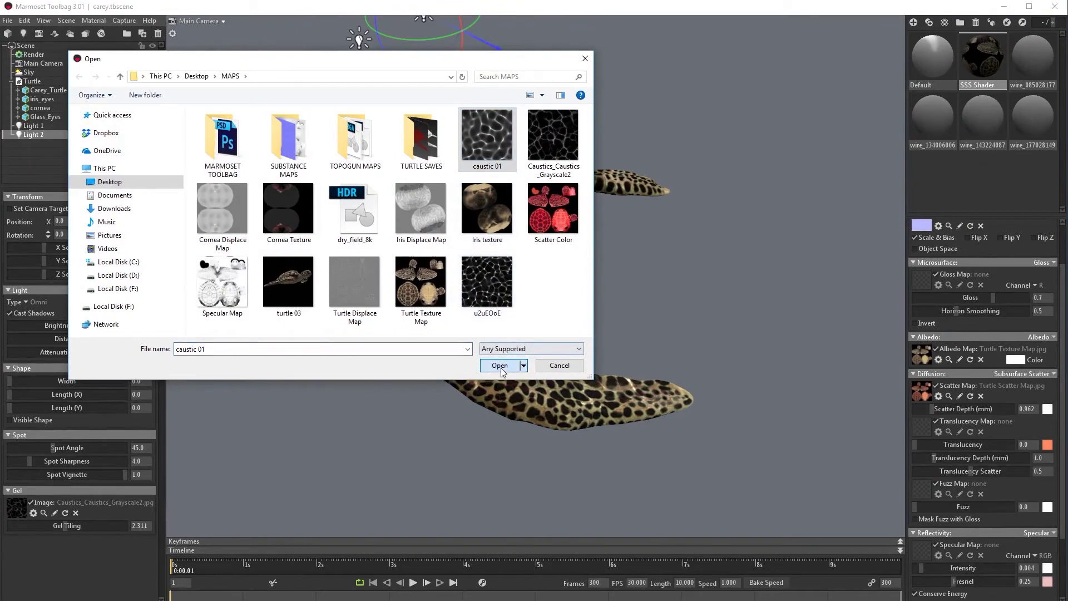
pyautogui.click(500, 366)
pyautogui.moveTo(326, 403); pyautogui.dragTo(692, 421)
pyautogui.scroll(2, 656, 397)
pyautogui.scroll(2, 659, 406)
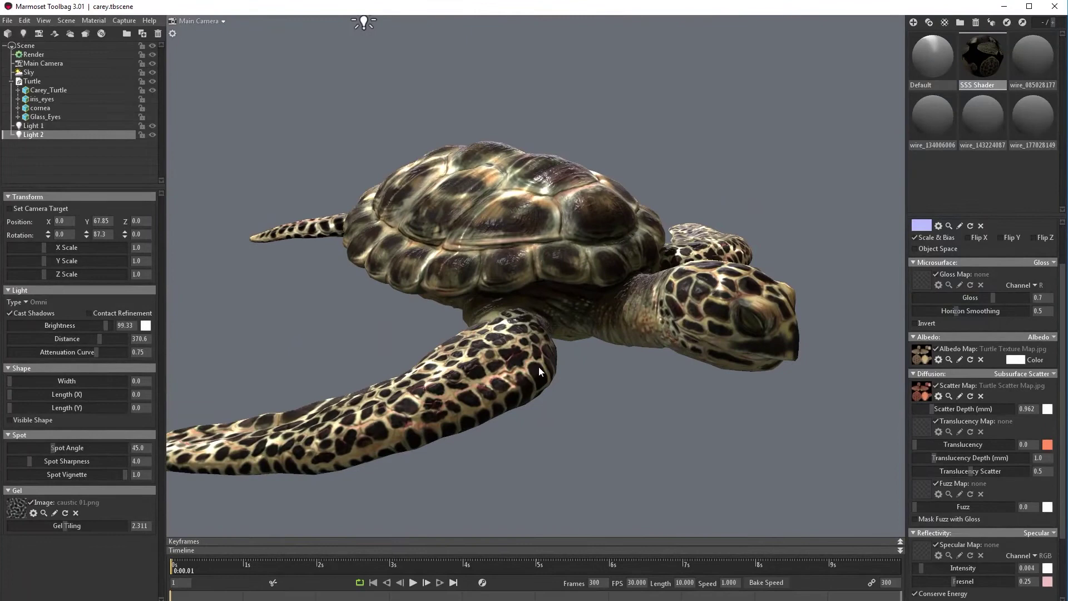
# Raise the Sky light brightness to 3.203 and view the turtle from below
pyautogui.click(28, 73)
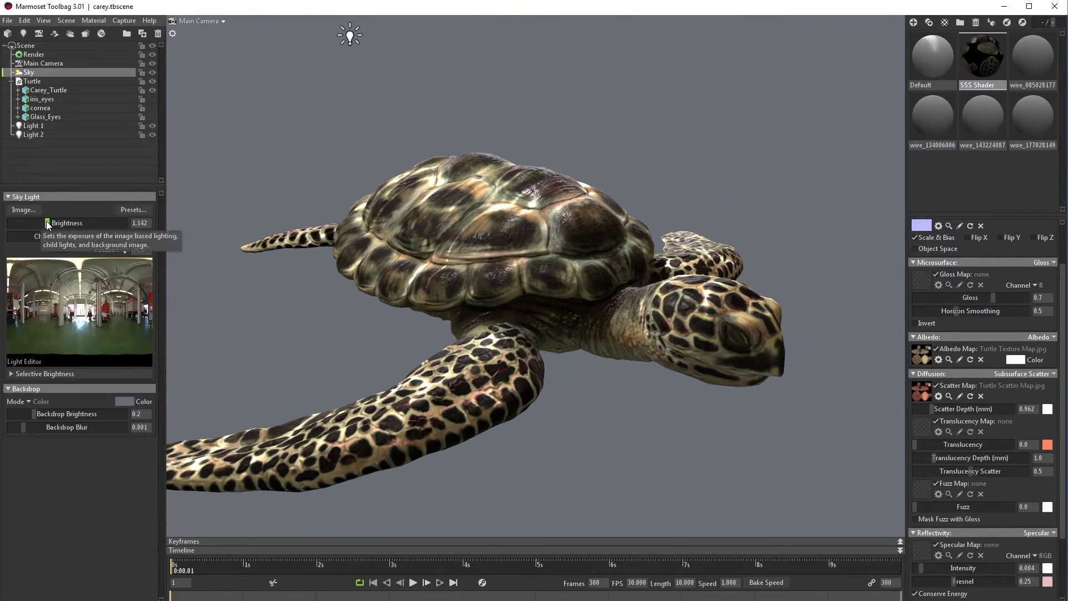
pyautogui.moveTo(45, 223); pyautogui.dragTo(56, 223)
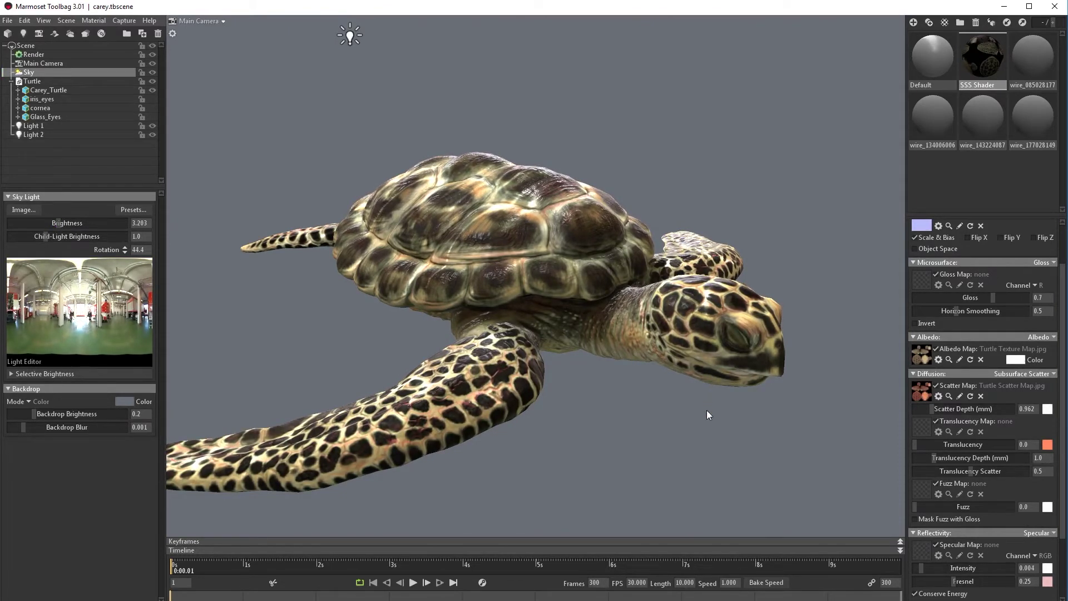
pyautogui.moveTo(707, 415); pyautogui.dragTo(821, 453)
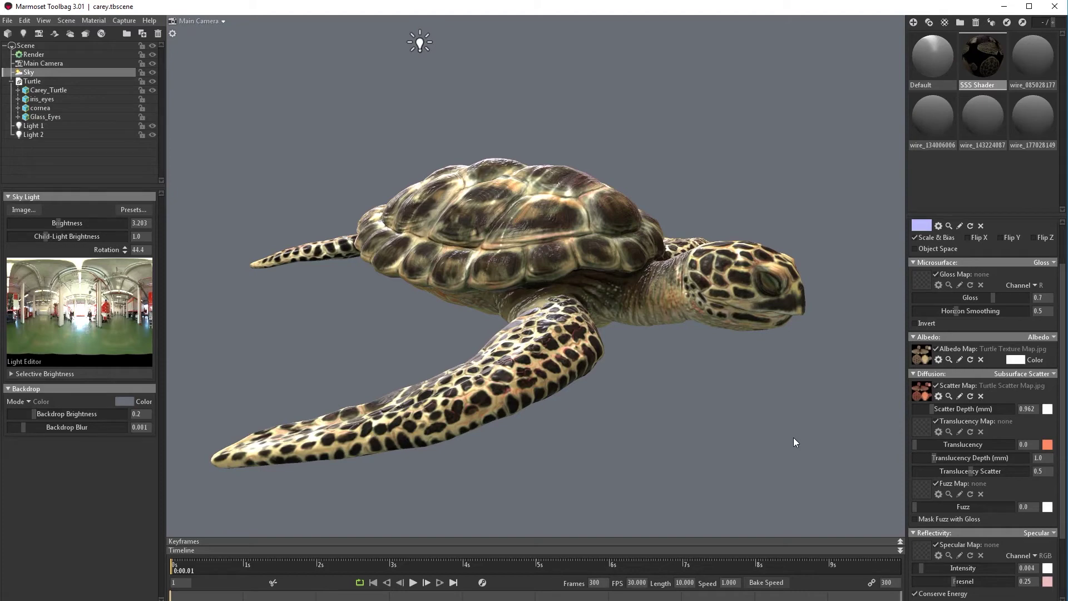
# Load TurtleSpecular Map from Desktop > CAREY TURTLE as the specular map
pyautogui.click(923, 549)
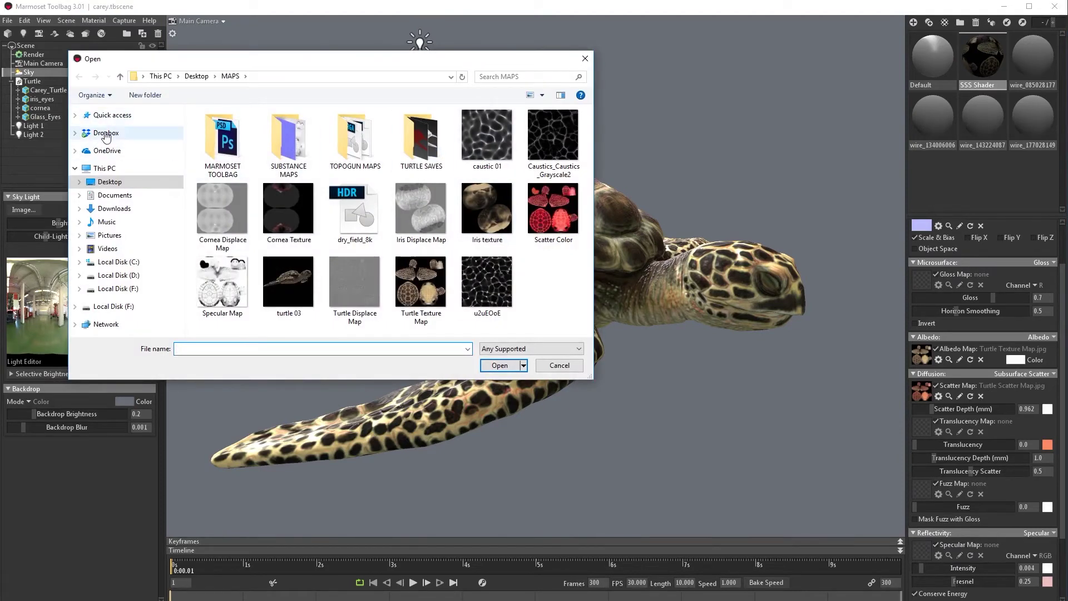
pyautogui.click(110, 181)
pyautogui.doubleClick(305, 140)
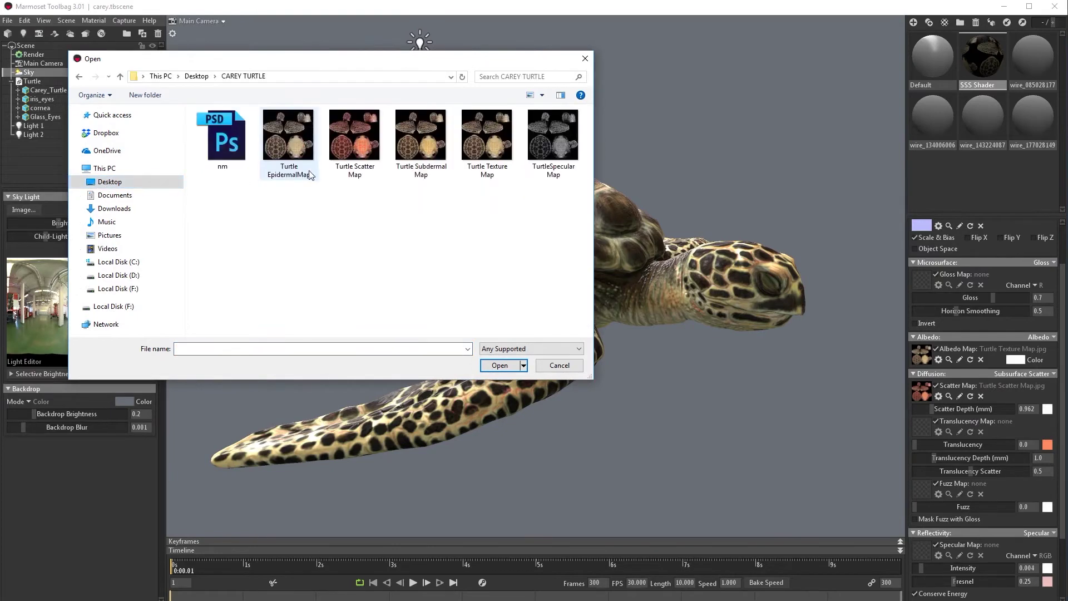
pyautogui.click(553, 142)
pyautogui.click(499, 364)
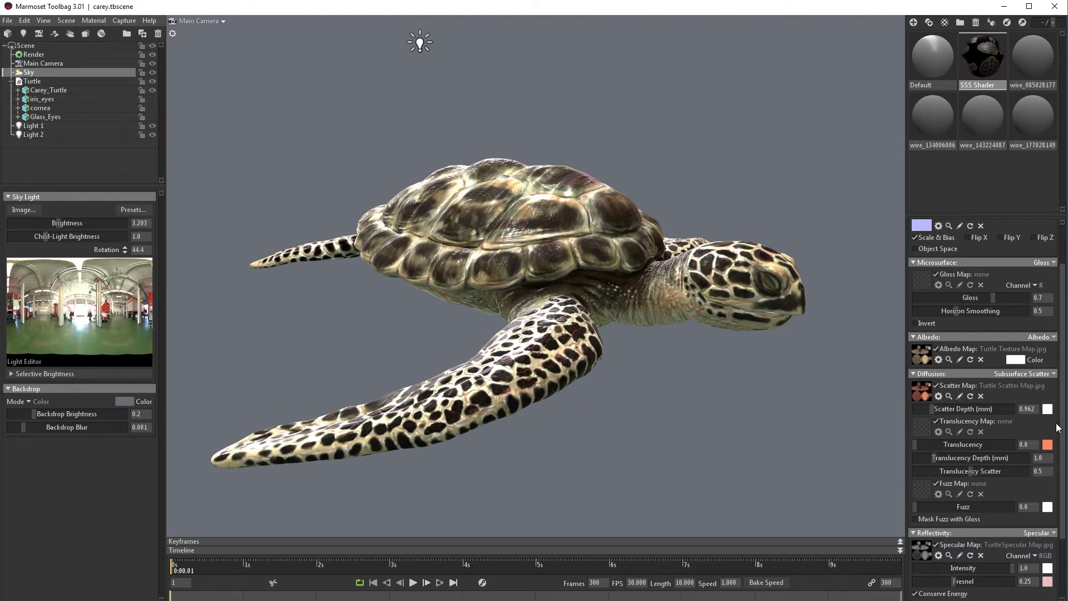
# Lower the specular intensity to 0.018, with fresnel at 0.214
pyautogui.scroll(-5, 1063, 421)
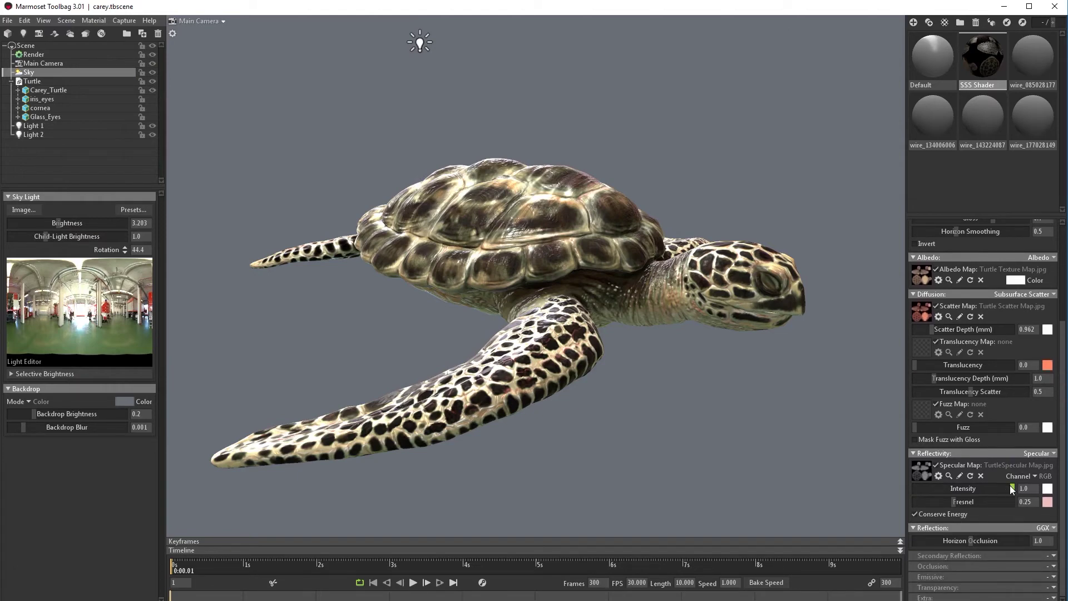
pyautogui.moveTo(1010, 488); pyautogui.dragTo(928, 489)
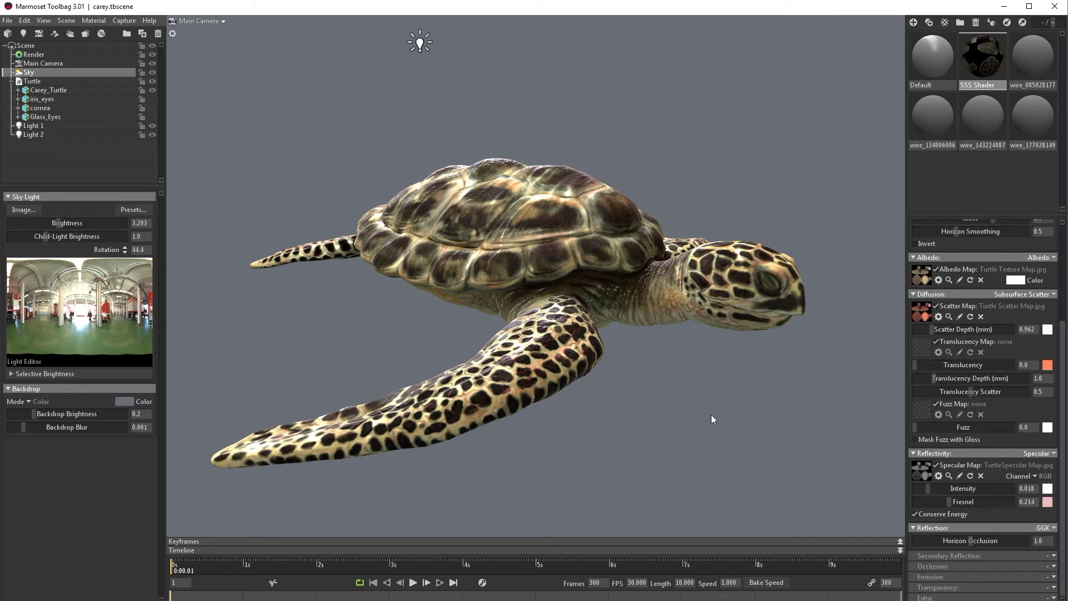
pyautogui.moveTo(711, 415); pyautogui.dragTo(843, 488)
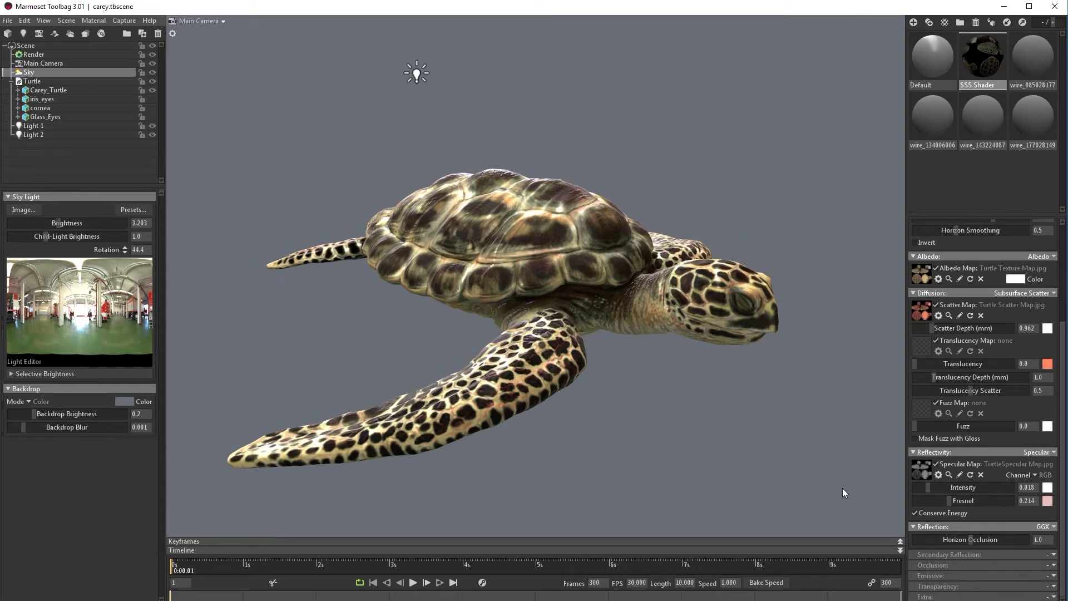
# Load TurtleSpecular Map as the SSS Shader's fuzz map
pyautogui.click(921, 411)
pyautogui.click(540, 133)
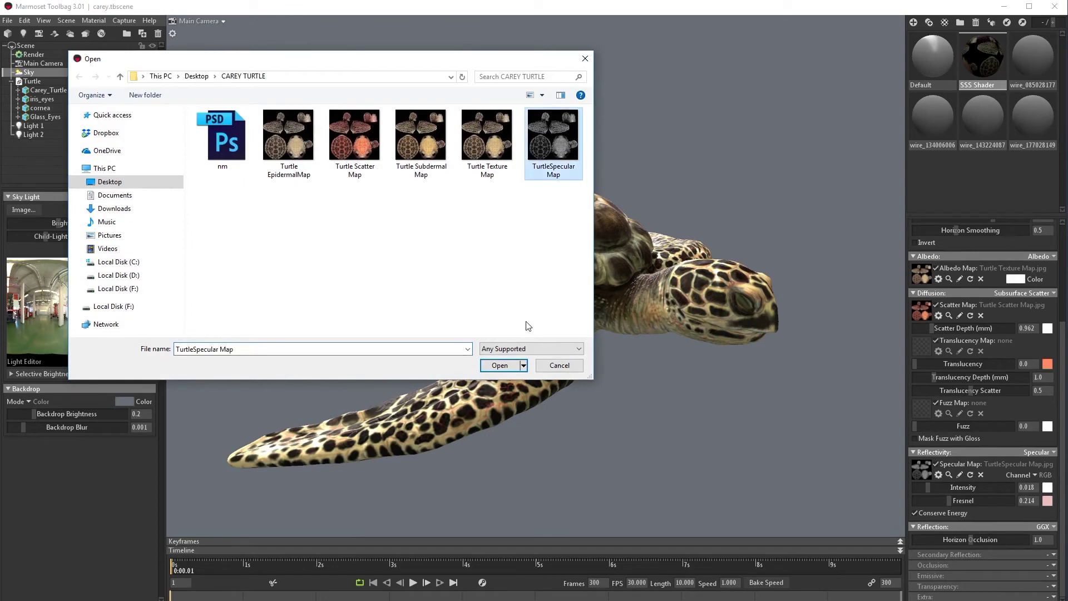
pyautogui.click(500, 366)
pyautogui.scroll(2, 626, 383)
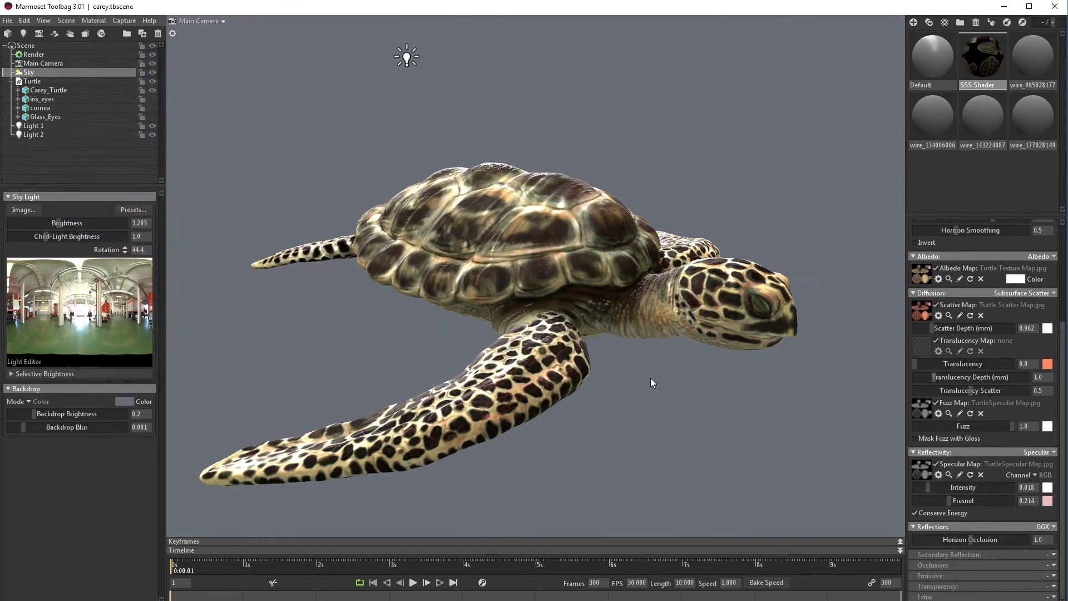
# Fine-tune scatter depth, raise specular intensity to 0.149 and dim the sky lighting
pyautogui.moveTo(935, 329)
pyautogui.mouseDown()
pyautogui.moveTo(959, 328)
pyautogui.moveTo(931, 329)
pyautogui.mouseUp()
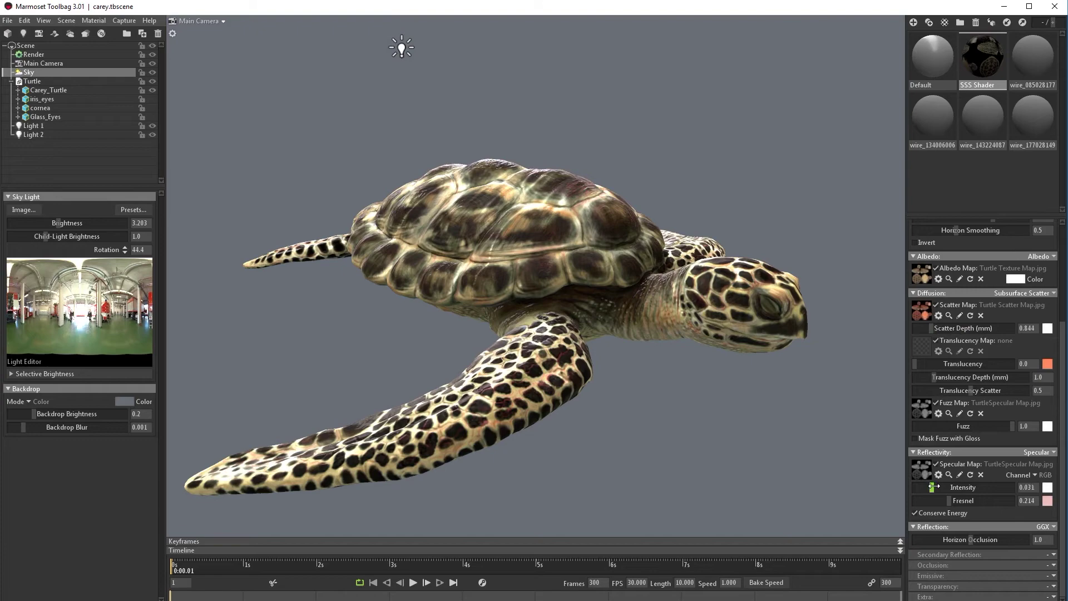
pyautogui.moveTo(941, 487); pyautogui.dragTo(948, 487)
pyautogui.moveTo(788, 416)
pyautogui.mouseDown()
pyautogui.moveTo(699, 452)
pyautogui.moveTo(763, 465)
pyautogui.moveTo(794, 410)
pyautogui.moveTo(780, 410)
pyautogui.mouseUp()
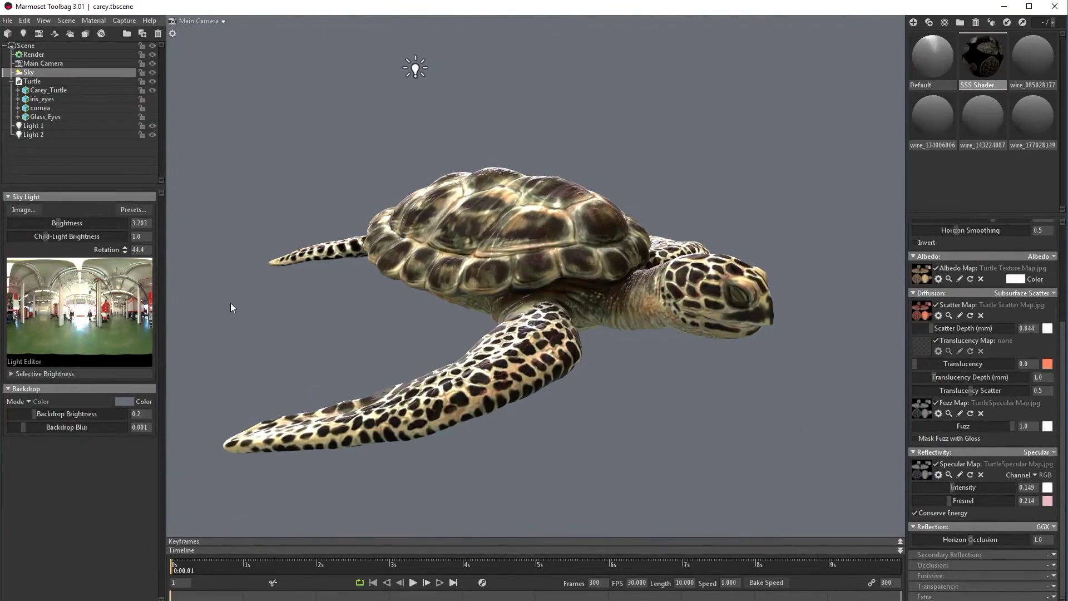
pyautogui.moveTo(59, 223); pyautogui.dragTo(51, 223)
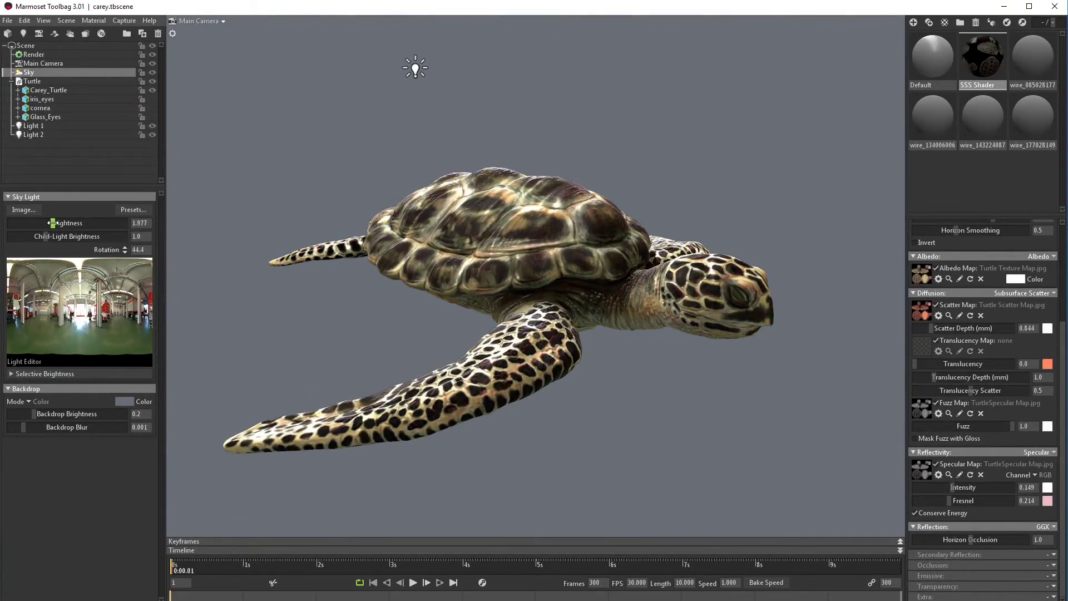
pyautogui.moveTo(592, 329); pyautogui.dragTo(844, 414)
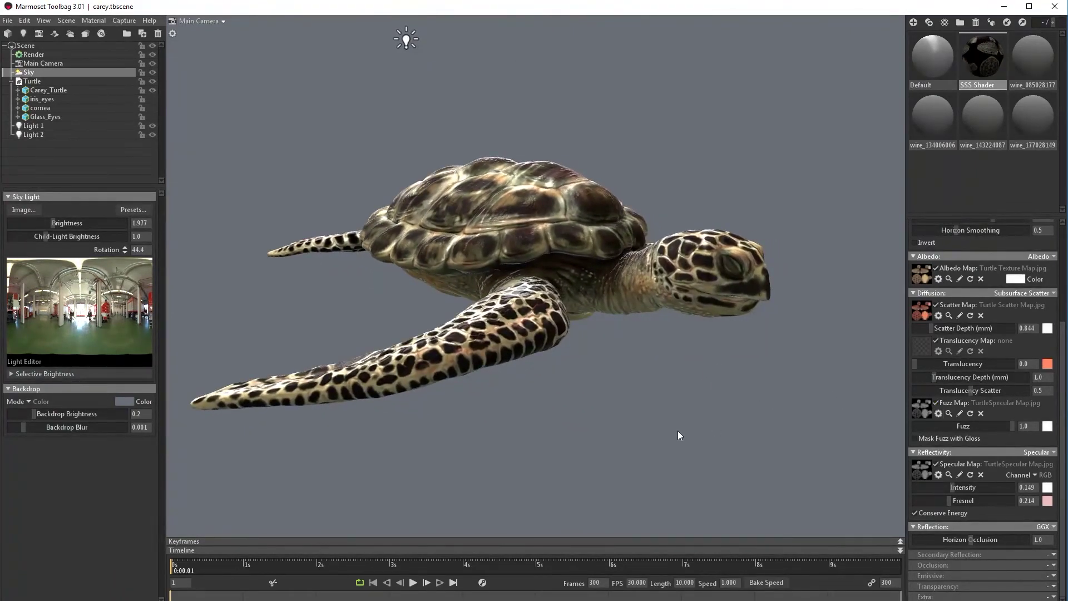
pyautogui.moveTo(678, 432); pyautogui.dragTo(730, 375)
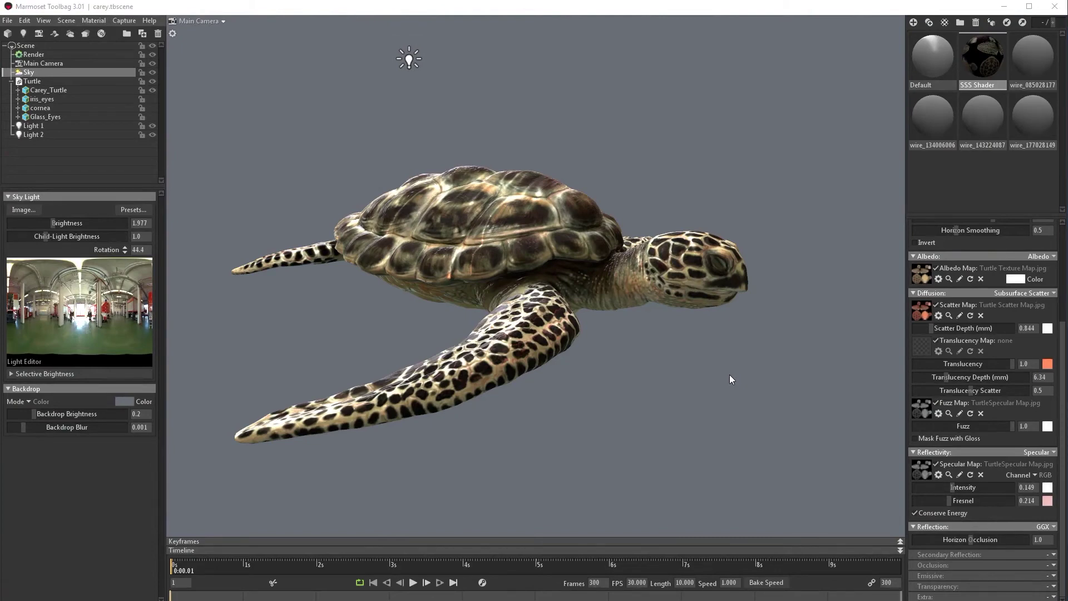
# Load Turtle Subdermal Map as the translucency map
pyautogui.click(916, 343)
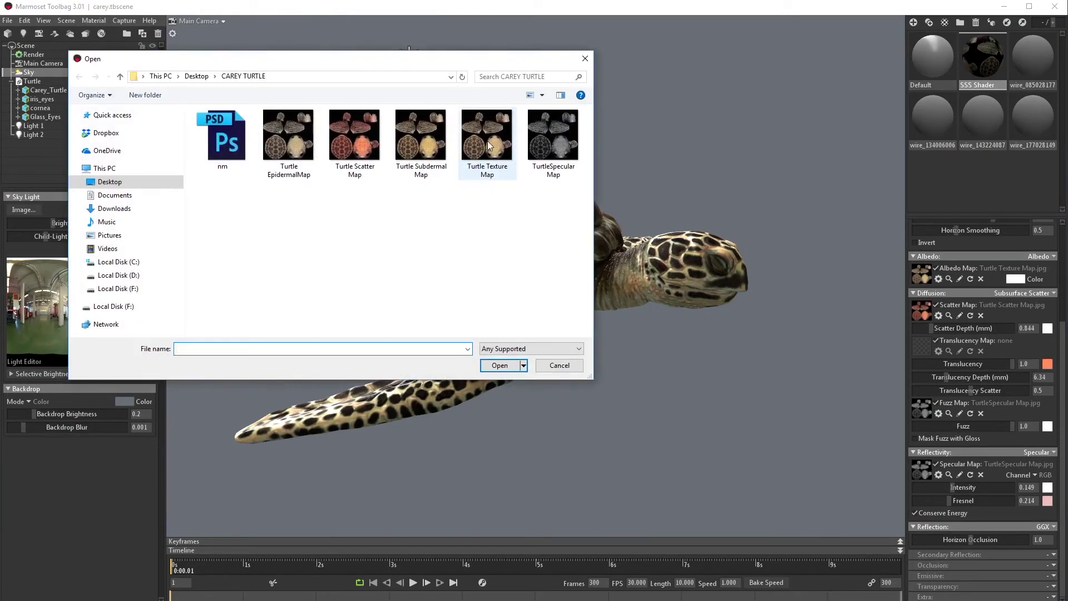
pyautogui.click(421, 136)
pyautogui.click(500, 365)
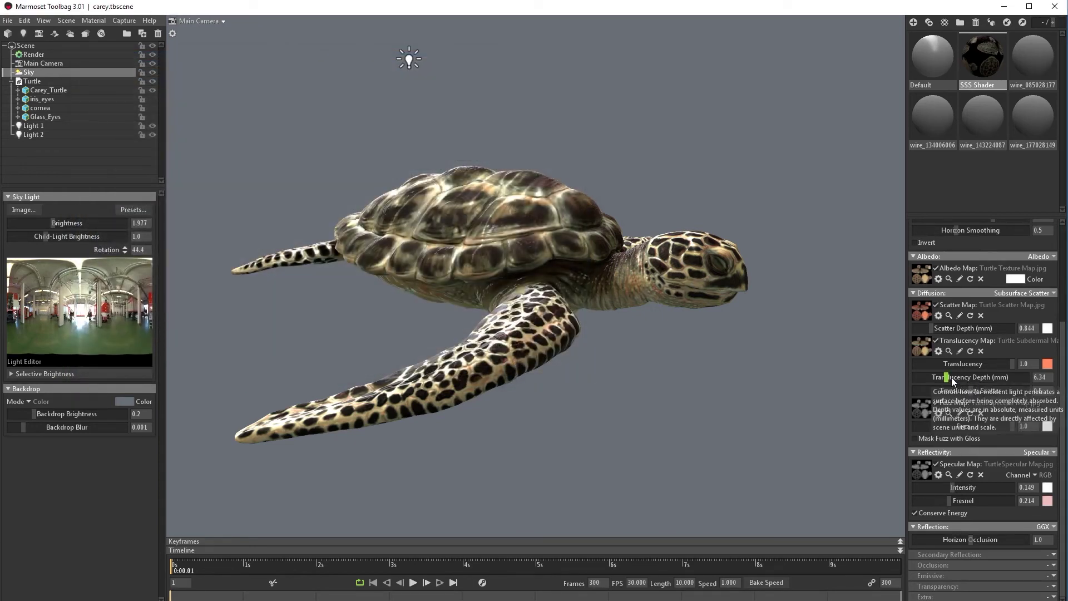
# Set Translucency Depth to 120.4 and Translucency Scatter to 0.702
pyautogui.moveTo(952, 377); pyautogui.dragTo(980, 378)
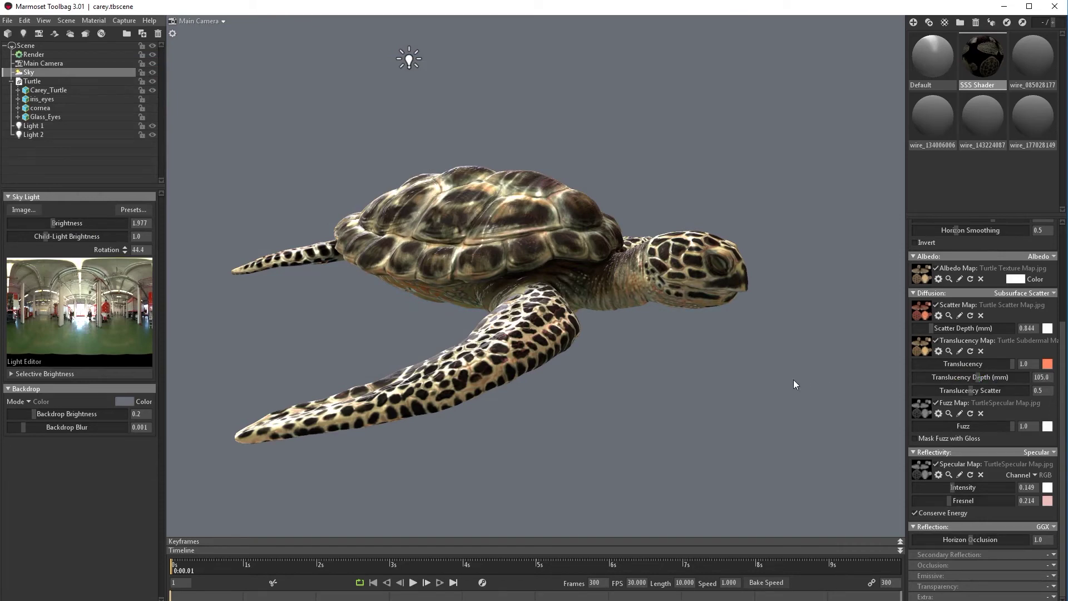
pyautogui.moveTo(793, 379); pyautogui.dragTo(825, 395)
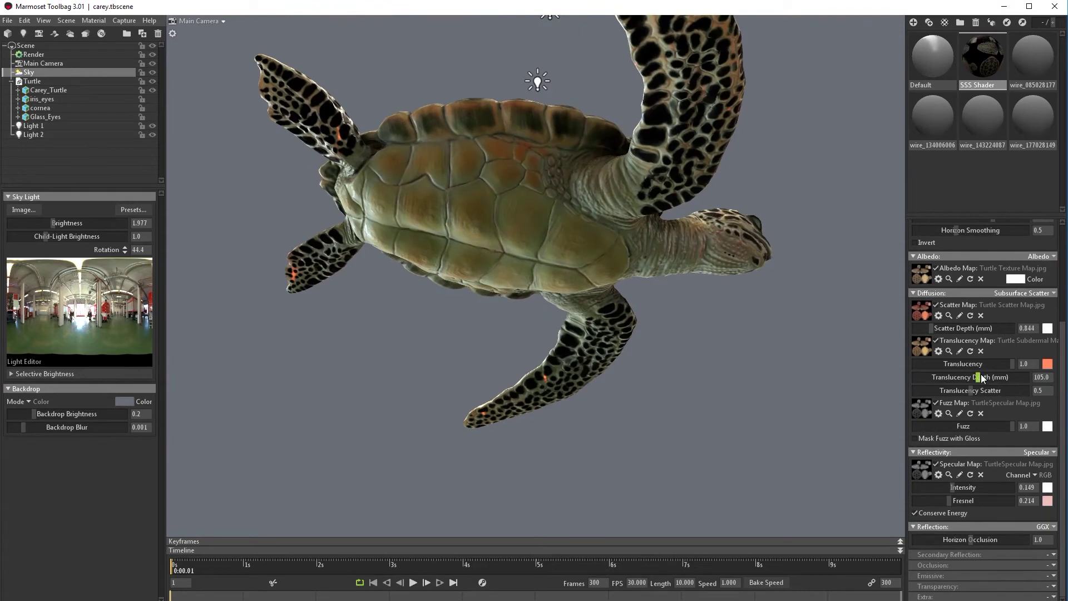
pyautogui.moveTo(981, 377); pyautogui.dragTo(983, 378)
pyautogui.moveTo(984, 390)
pyautogui.mouseDown()
pyautogui.moveTo(961, 391)
pyautogui.moveTo(994, 391)
pyautogui.mouseUp()
pyautogui.moveTo(730, 348); pyautogui.dragTo(784, 432)
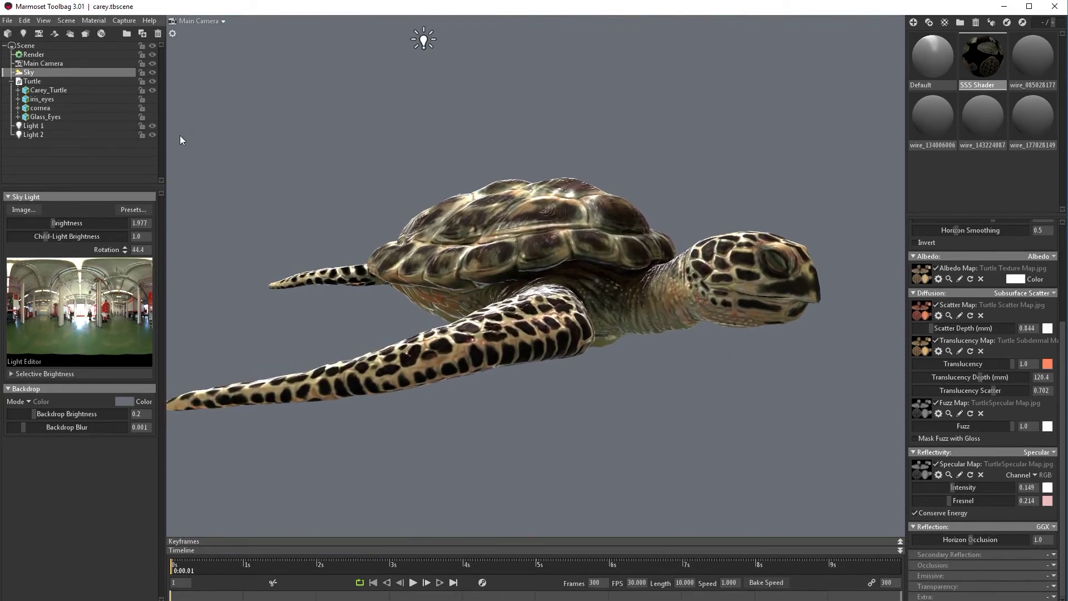
# Toggle visibility of the cornea and Glass_Eyes objects so the turtle's eyes appear
pyautogui.click(152, 116)
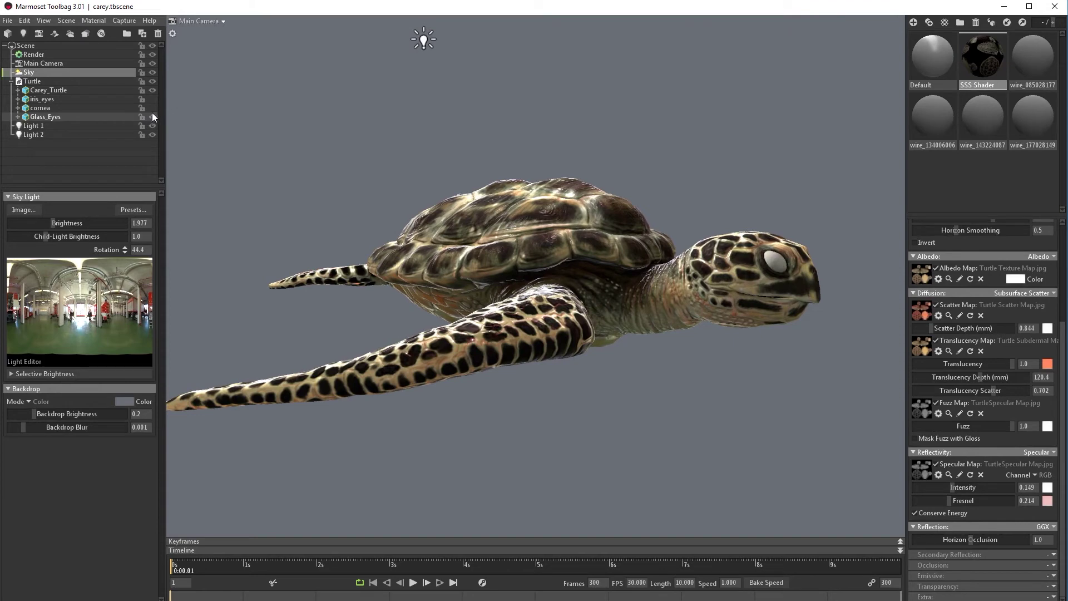
pyautogui.click(152, 108)
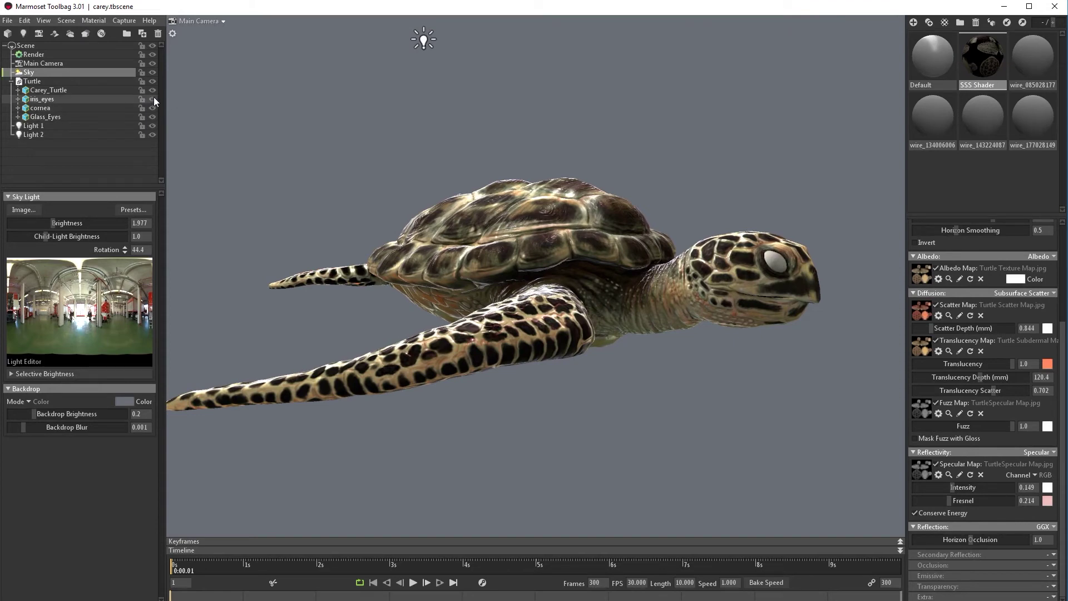
pyautogui.click(154, 117)
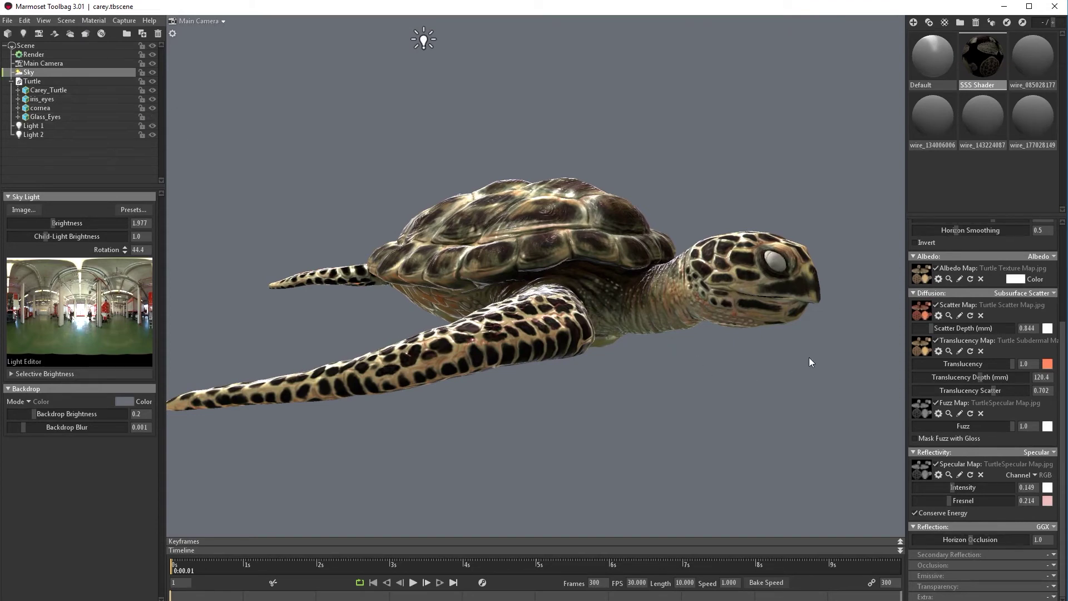
pyautogui.moveTo(809, 357); pyautogui.dragTo(723, 451)
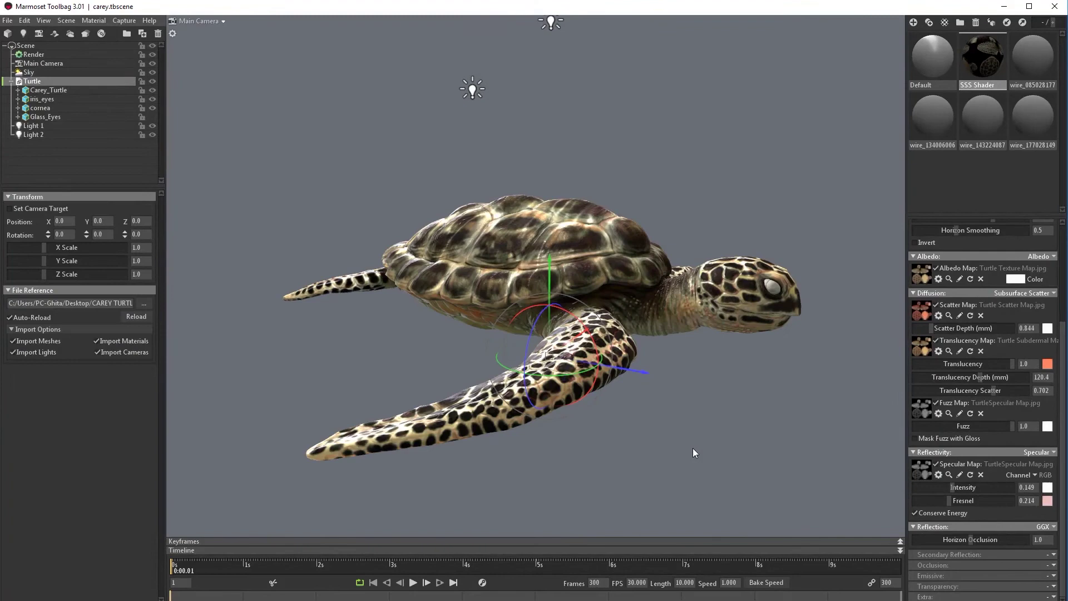
# On the Main Camera, raise exposure to 1.354, contrast to 1.035 and saturation to 1.143
pyautogui.click(34, 63)
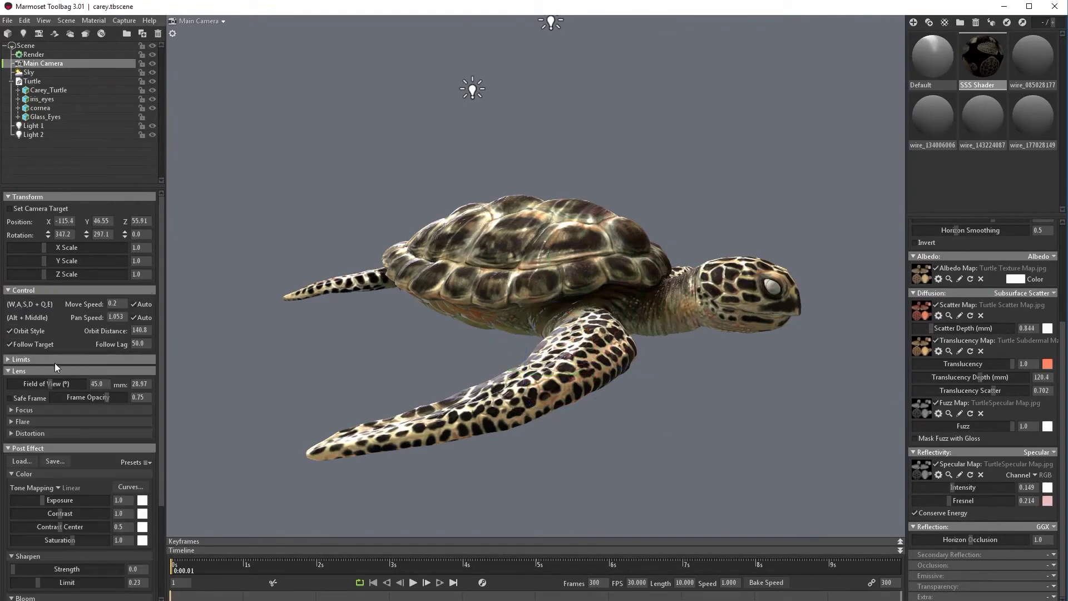
pyautogui.scroll(-2, 96, 523)
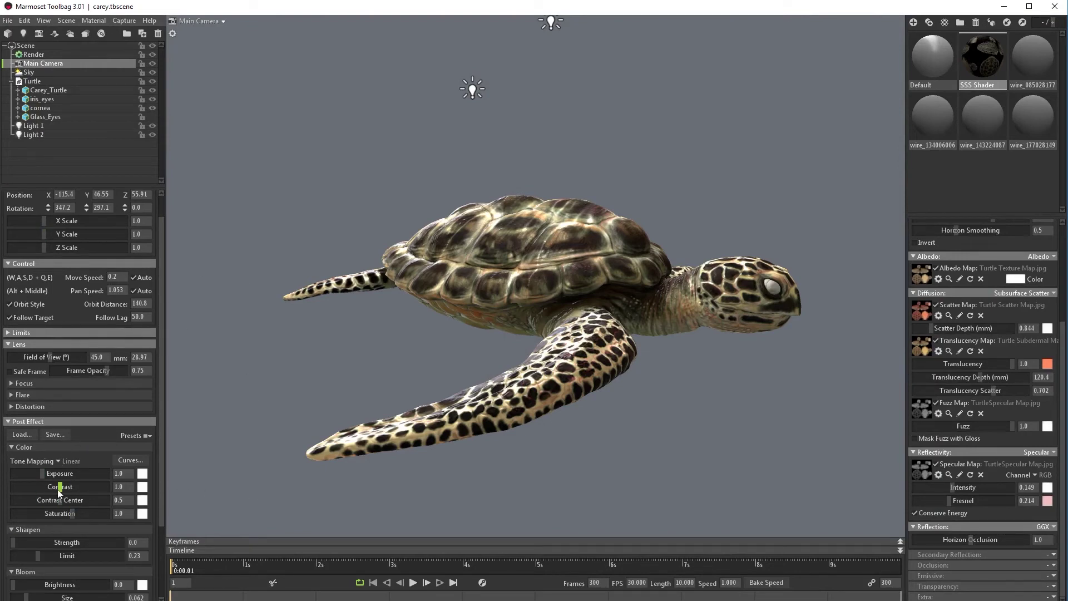
pyautogui.moveTo(46, 474); pyautogui.dragTo(75, 513)
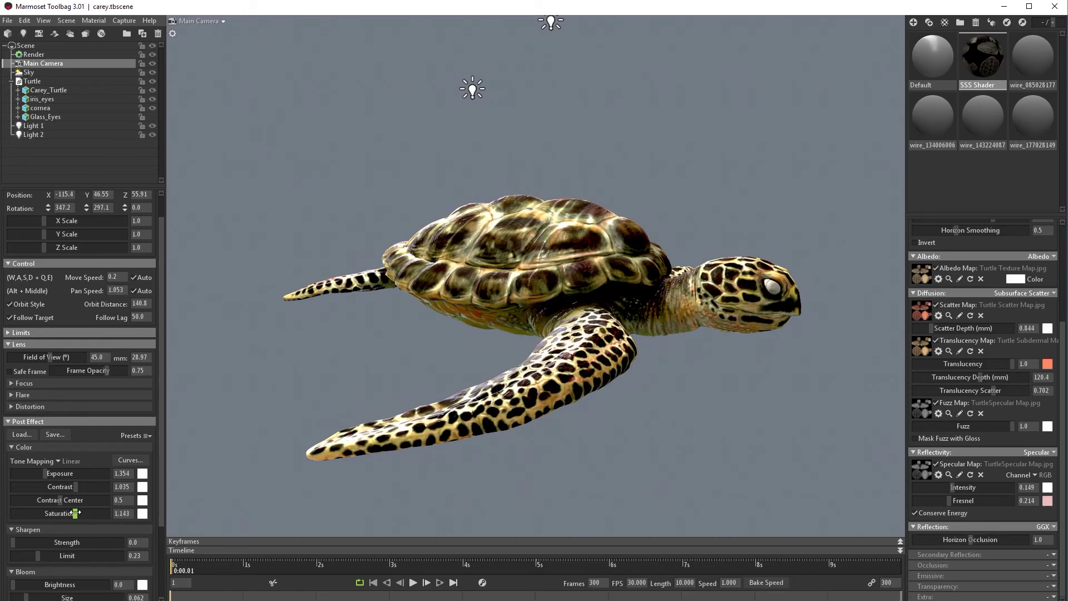
pyautogui.moveTo(762, 445)
pyautogui.mouseDown()
pyautogui.moveTo(739, 409)
pyautogui.moveTo(735, 422)
pyautogui.moveTo(762, 443)
pyautogui.mouseUp()
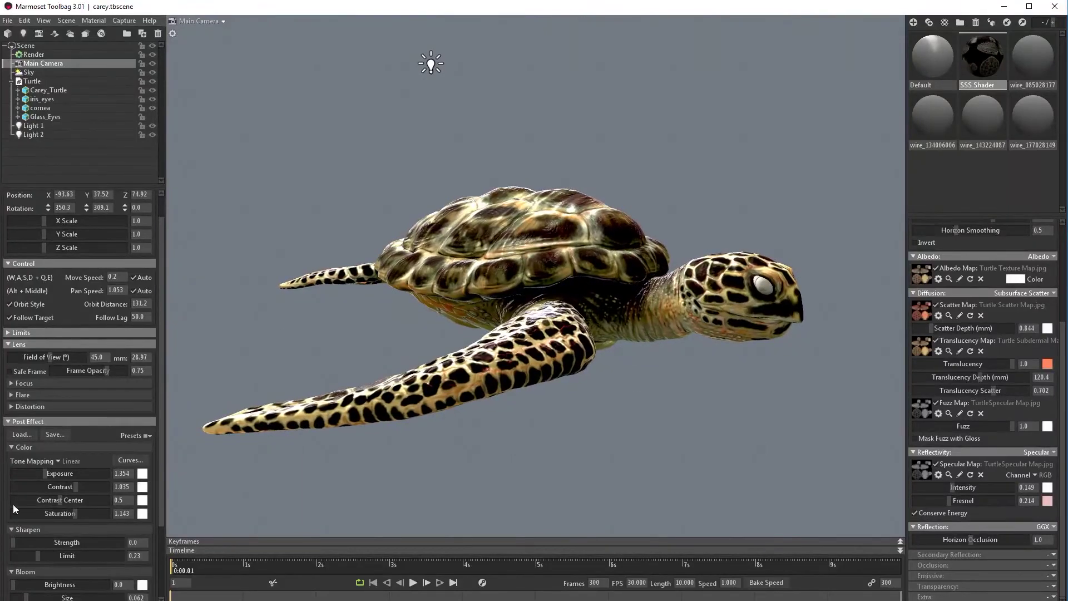
# Add light sharpening at strength 0.137 and bloom brightness of 0.136
pyautogui.scroll(-2, 55, 549)
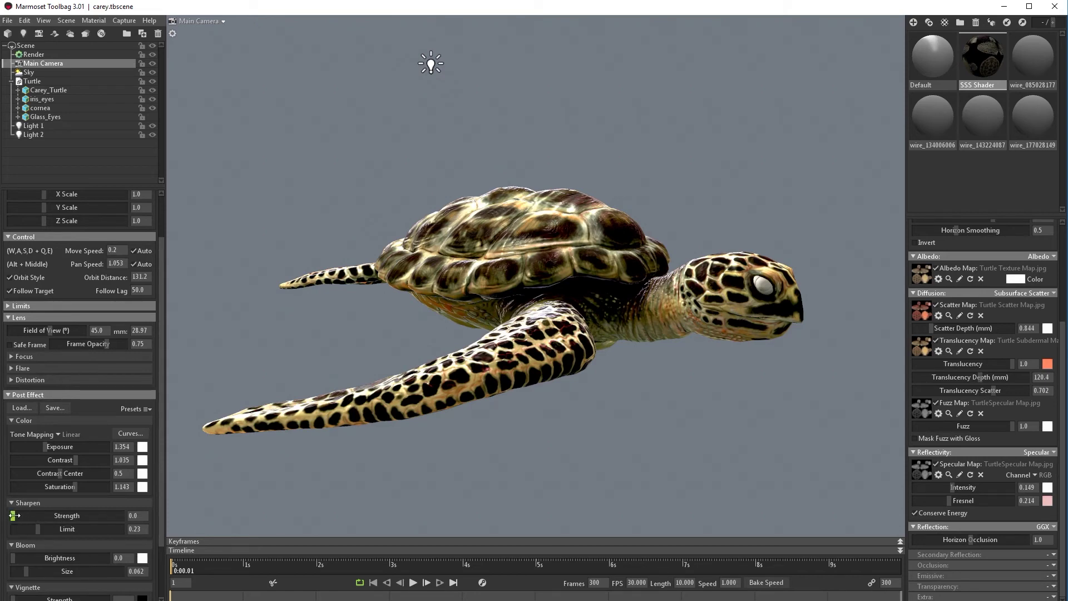
pyautogui.moveTo(28, 517); pyautogui.dragTo(95, 517)
pyautogui.moveTo(16, 558); pyautogui.dragTo(53, 558)
pyautogui.scroll(-3, 65, 541)
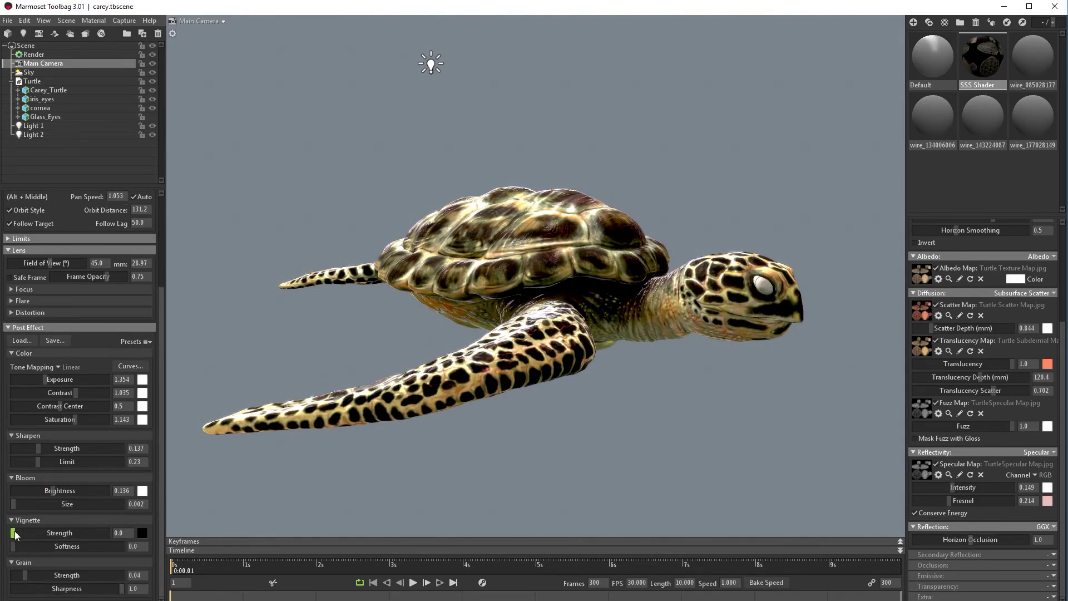
# Set vignette strength 0.548 with softness 0.434, and film grain strength 0.125
pyautogui.moveTo(17, 532); pyautogui.dragTo(85, 533)
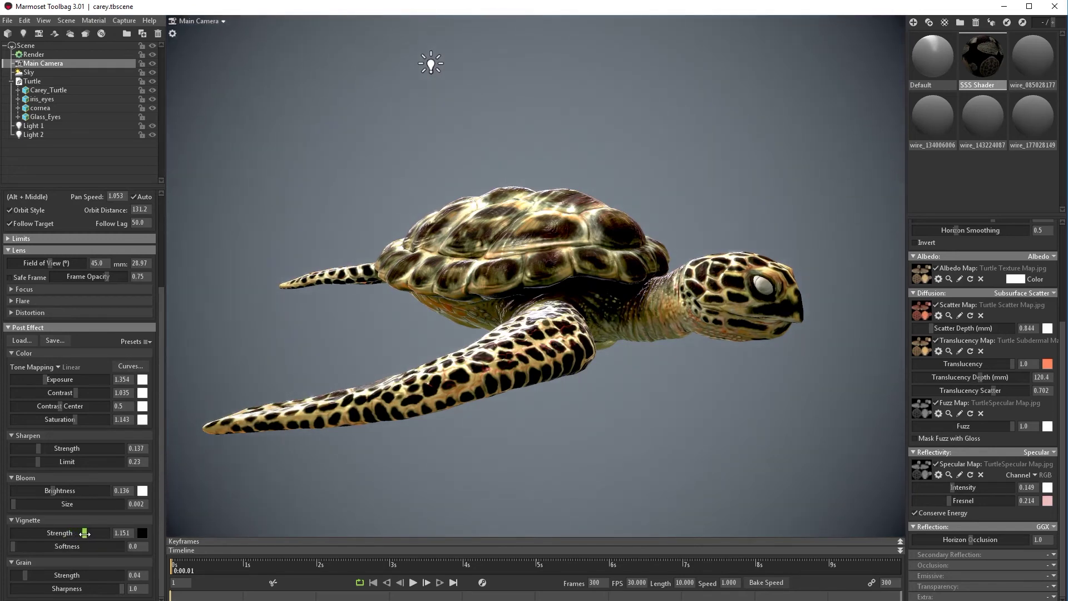
pyautogui.moveTo(13, 546); pyautogui.dragTo(46, 544)
pyautogui.click(70, 533)
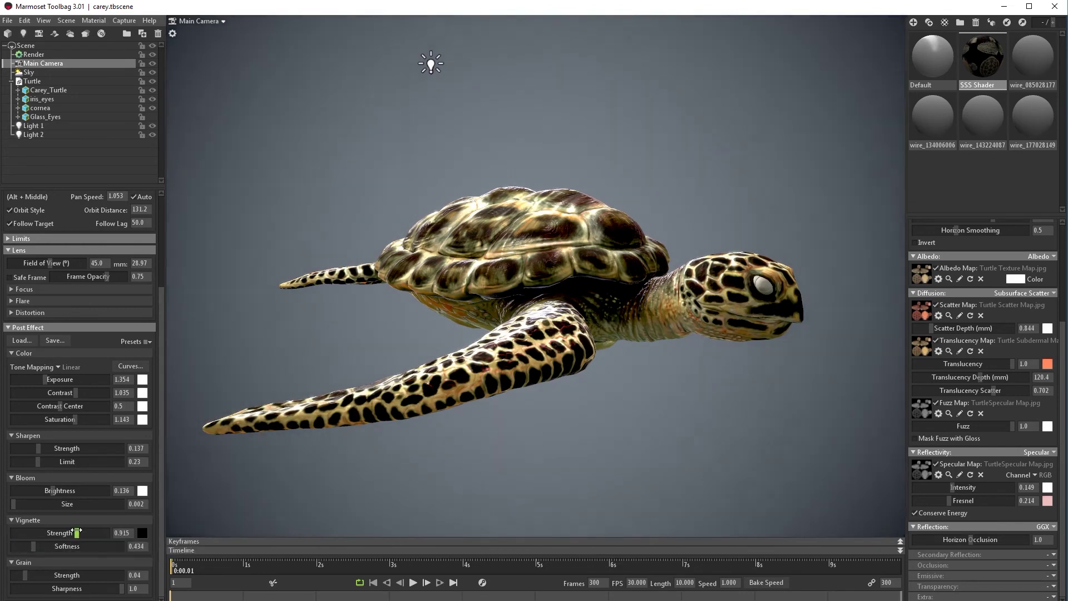
pyautogui.moveTo(747, 426); pyautogui.dragTo(724, 419)
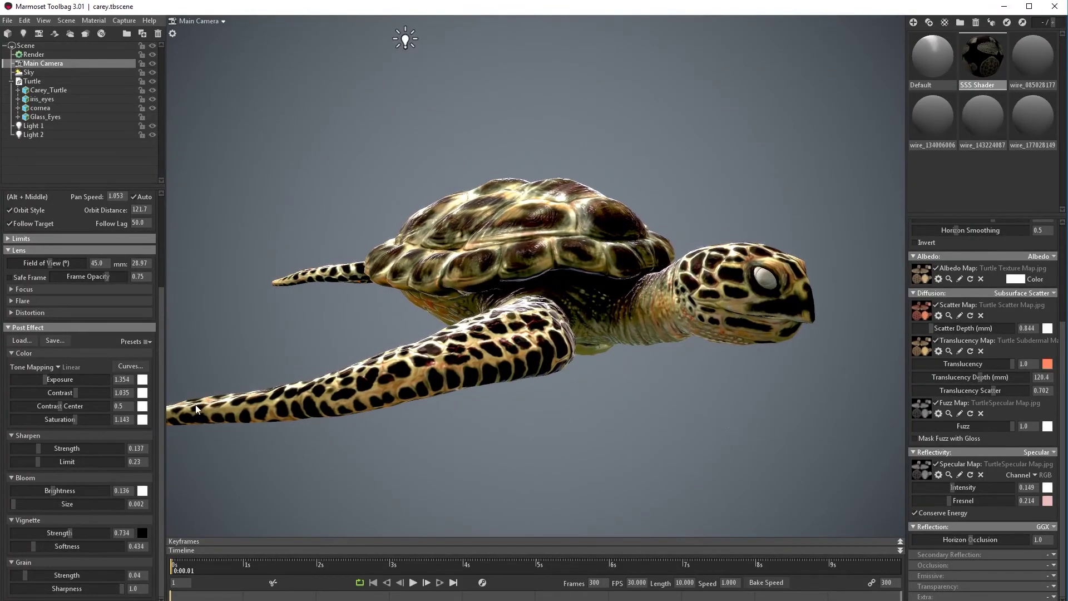
pyautogui.moveTo(69, 533); pyautogui.dragTo(63, 533)
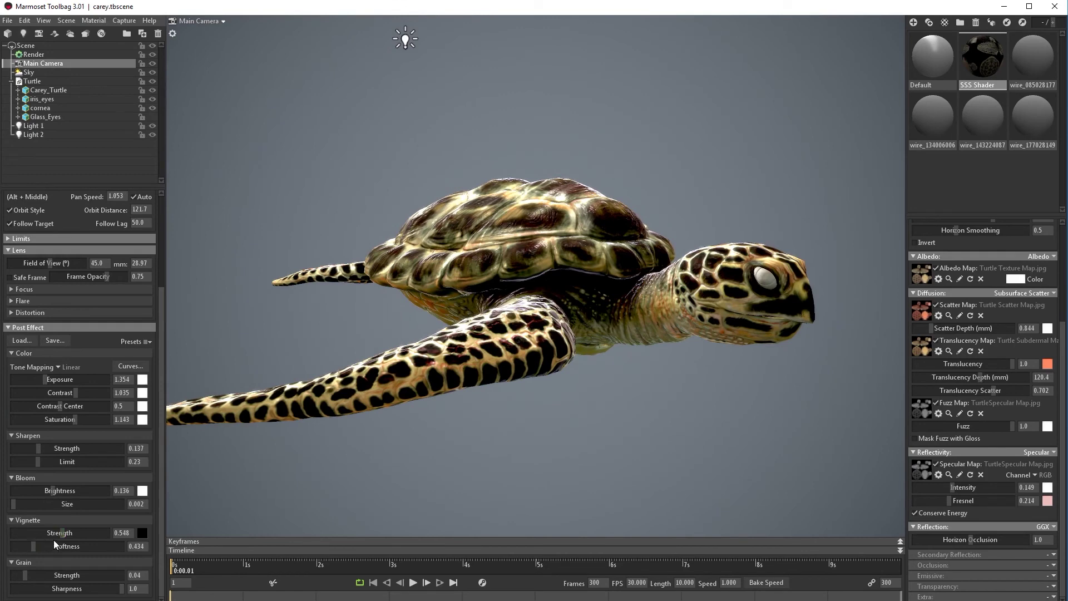
pyautogui.moveTo(23, 576)
pyautogui.mouseDown()
pyautogui.moveTo(94, 576)
pyautogui.moveTo(22, 575)
pyautogui.moveTo(39, 576)
pyautogui.mouseUp()
pyautogui.moveTo(523, 434); pyautogui.dragTo(565, 423)
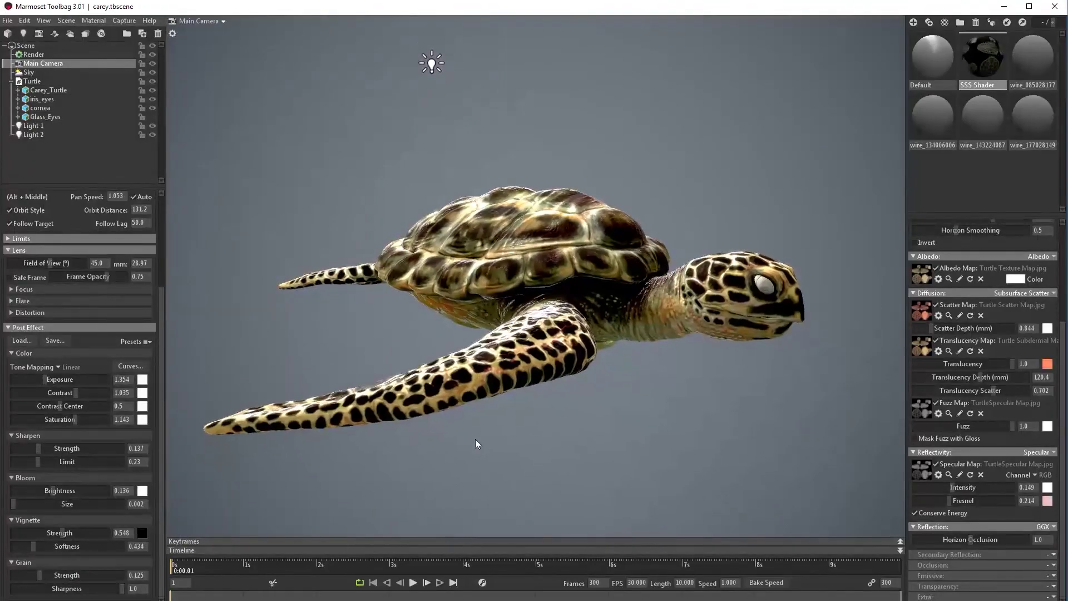
# Capture the current turtle view as image screenshot000 using Capture > Image
pyautogui.click(125, 21)
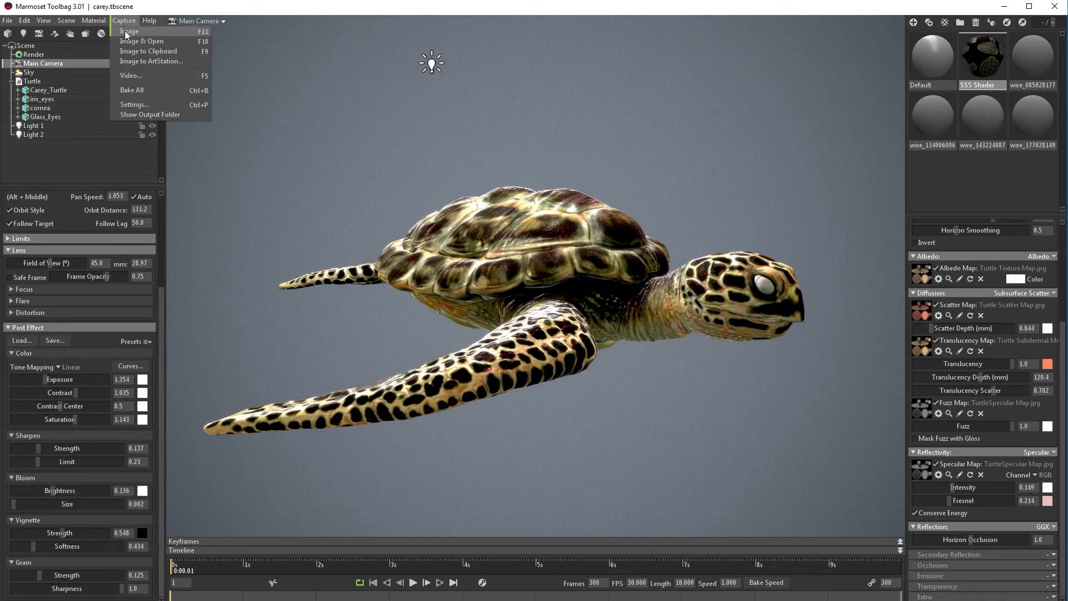
pyautogui.click(126, 32)
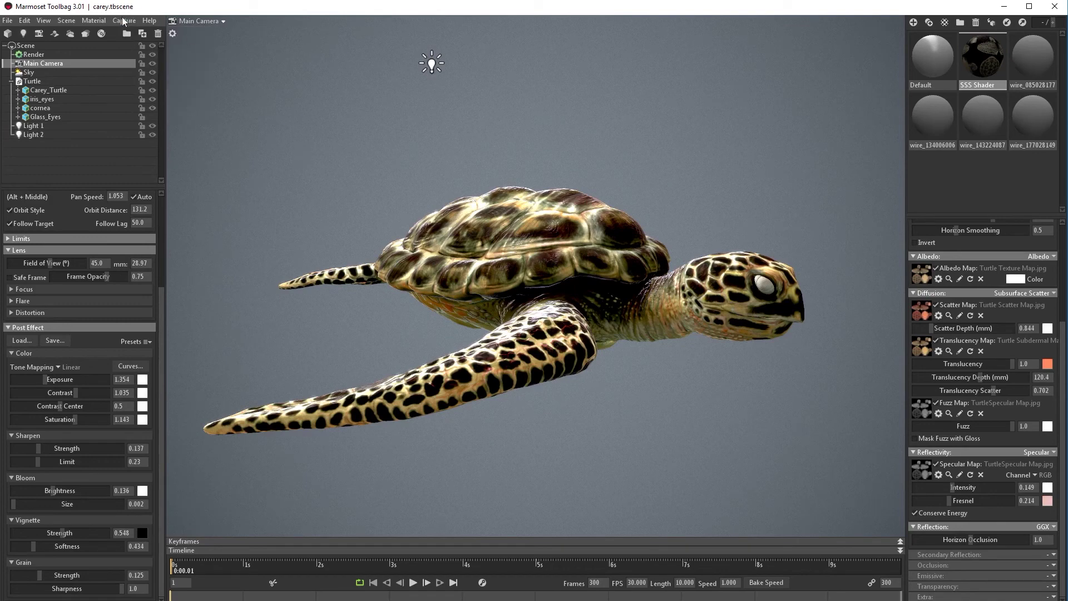
pyautogui.click(123, 21)
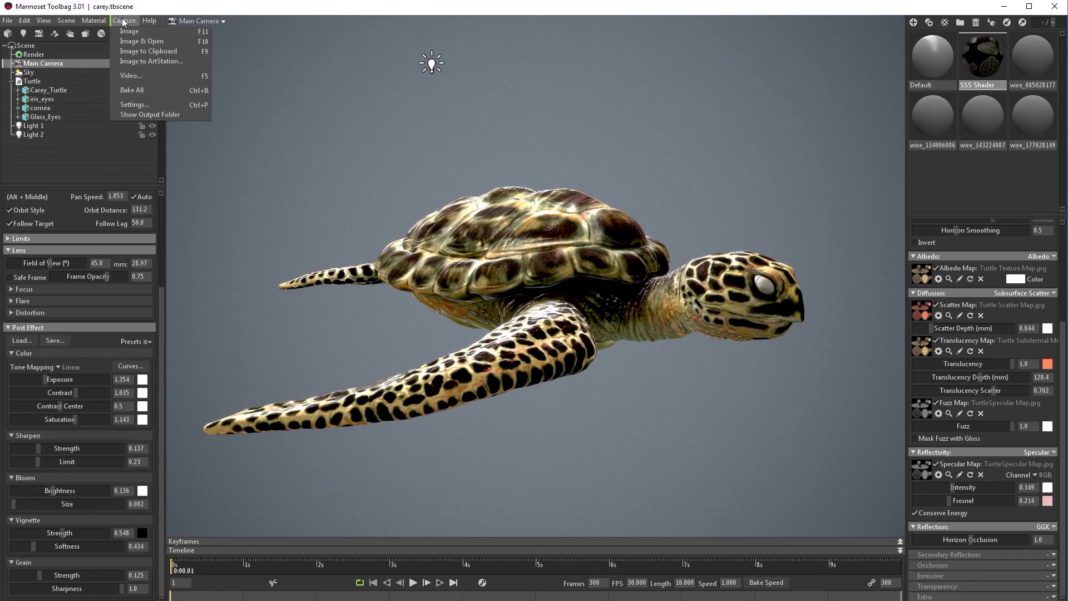
pyautogui.click(342, 550)
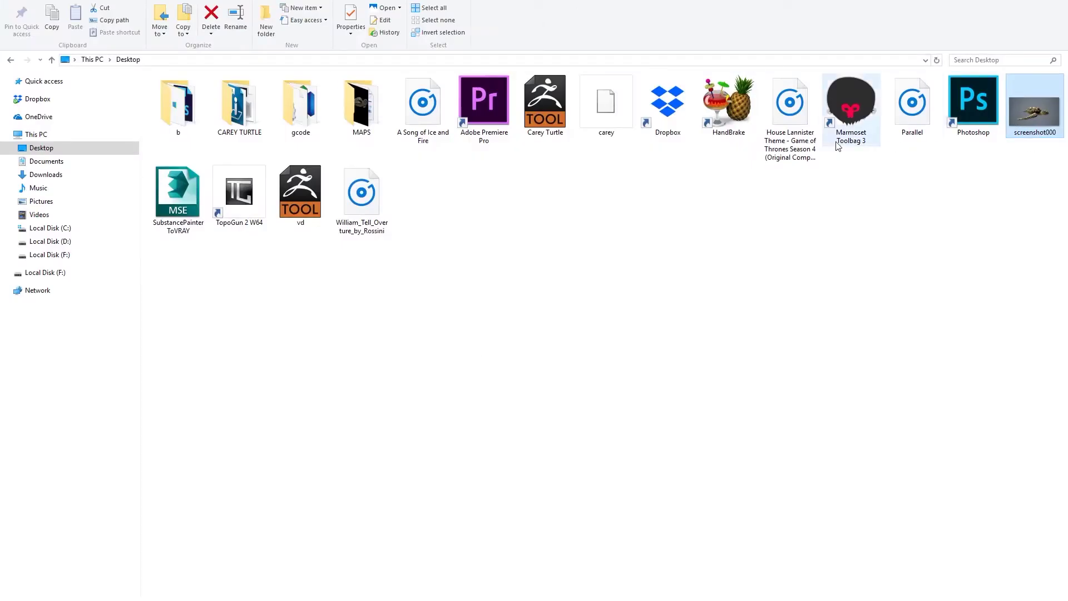
# Open screenshot000 in Photos and zoom in and out to inspect the turtle render
pyautogui.doubleClick(1029, 126)
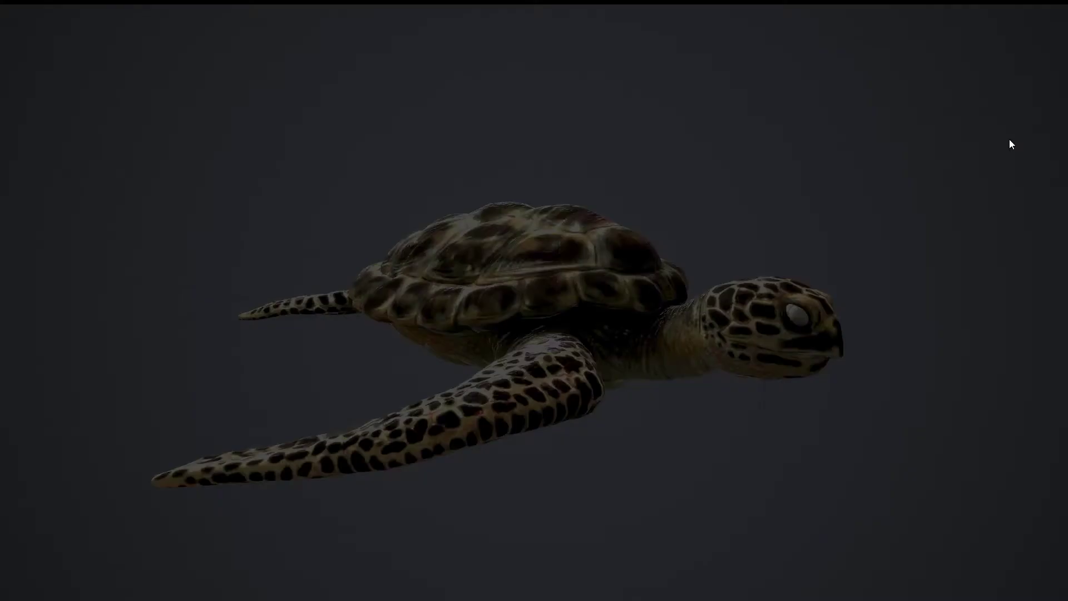
pyautogui.scroll(5, 715, 376)
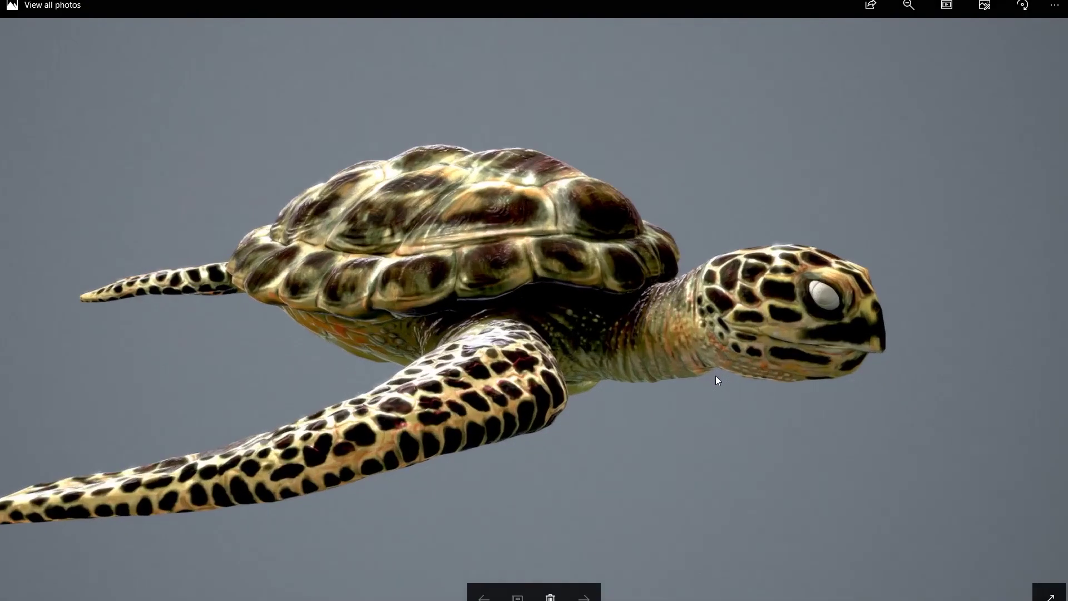
pyautogui.scroll(-5, 502, 374)
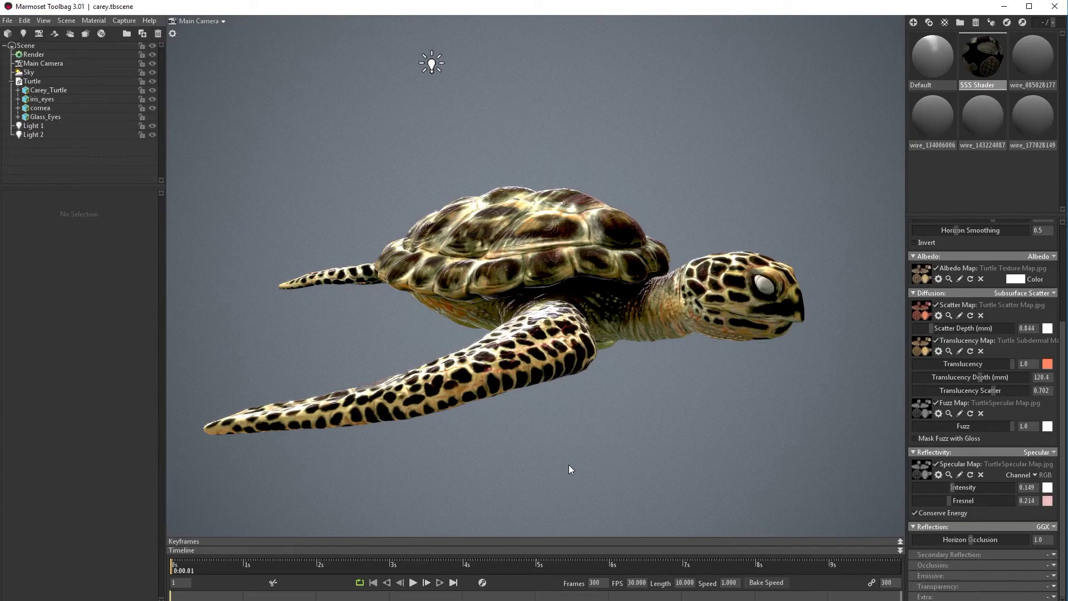
pyautogui.moveTo(623, 440); pyautogui.dragTo(643, 402, button='right')
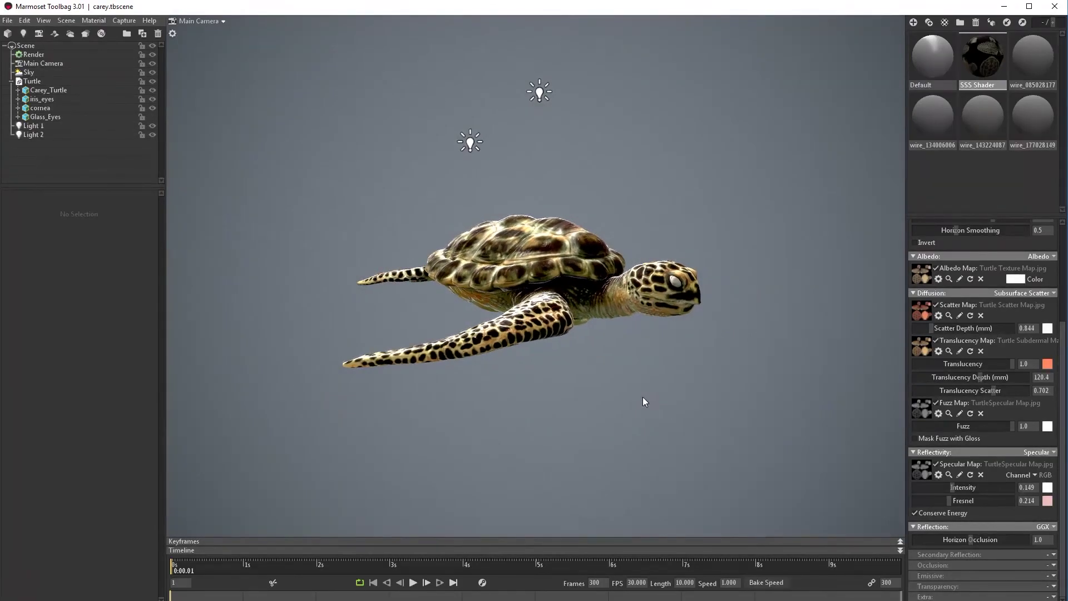
pyautogui.moveTo(643, 398); pyautogui.dragTo(687, 441)
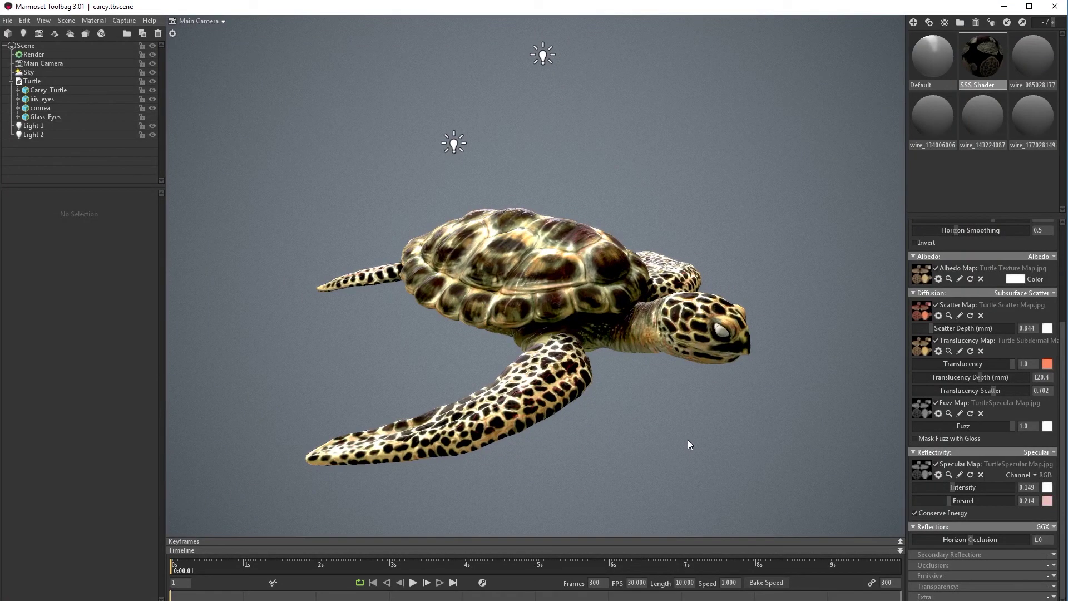
pyautogui.moveTo(688, 443); pyautogui.dragTo(703, 421)
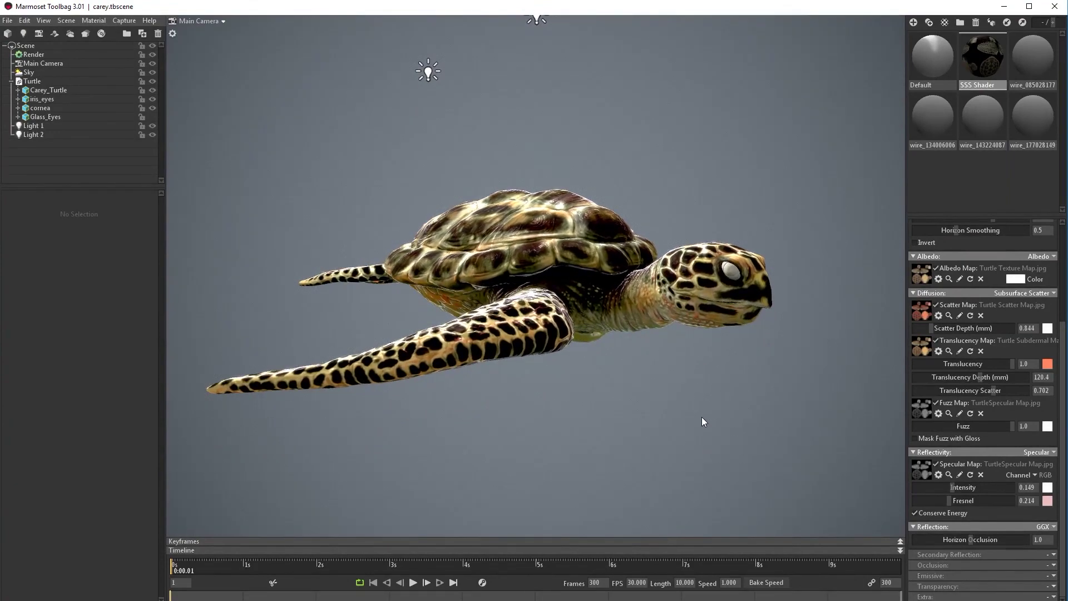